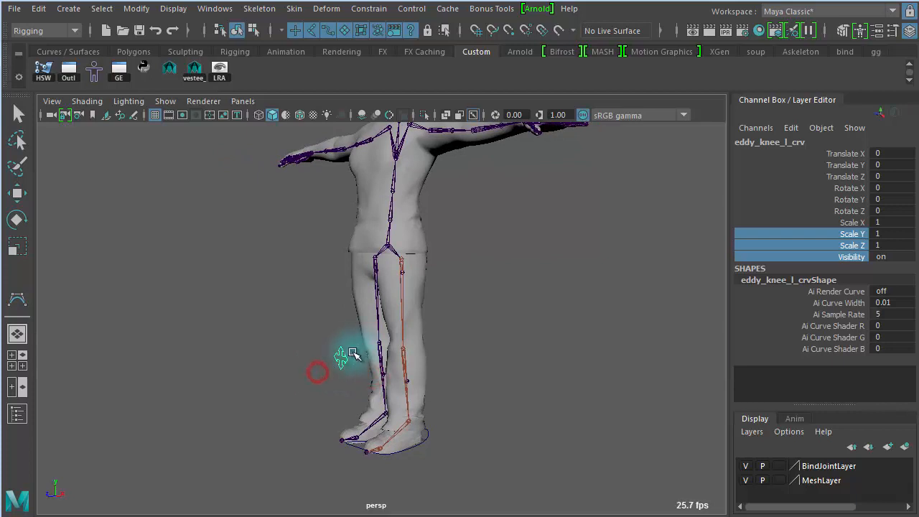
Raise the left foot control to about Translate Y 30.7 so the left knee bends
drag(341, 361, 309, 305)
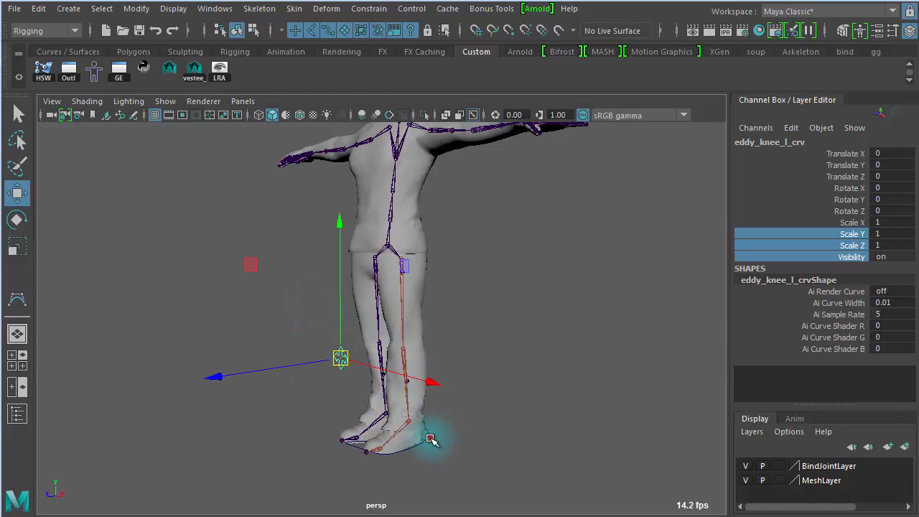
click(429, 439)
drag(406, 421, 408, 361)
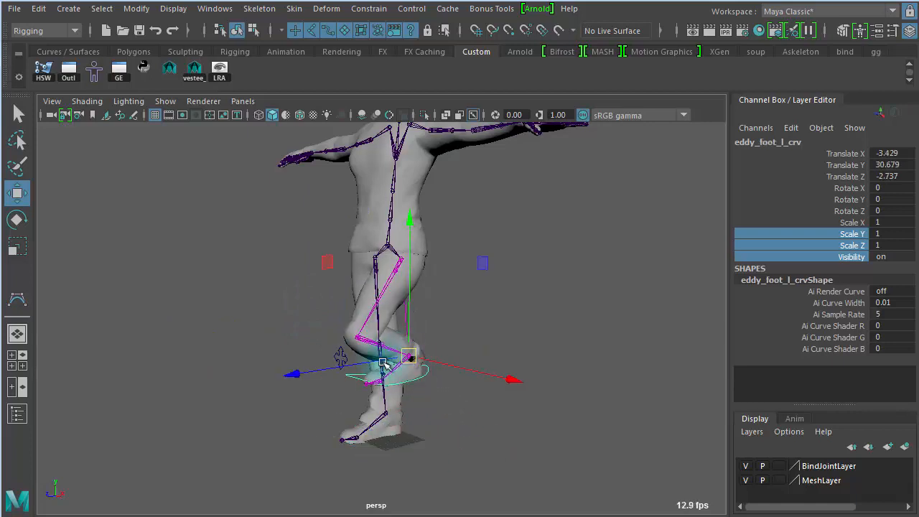
Test the left knee's aim by moving its control around freely, and reset the control's translation to 0
drag(340, 358, 418, 324)
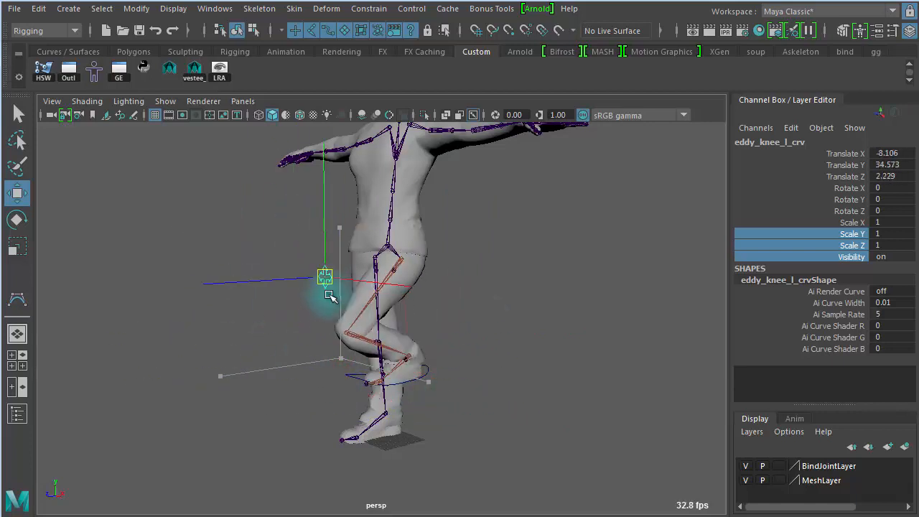
drag(338, 344, 351, 394)
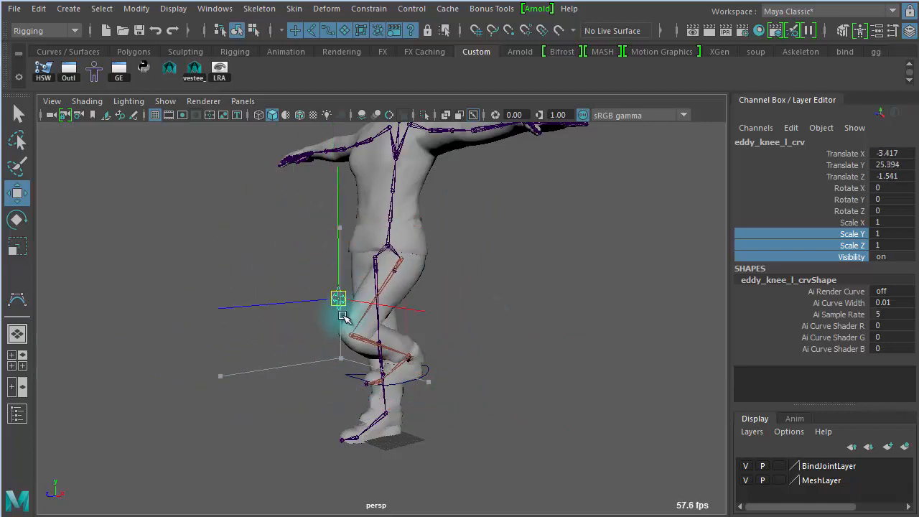
drag(343, 317, 311, 296)
alt+drag(397, 318, 196, 271)
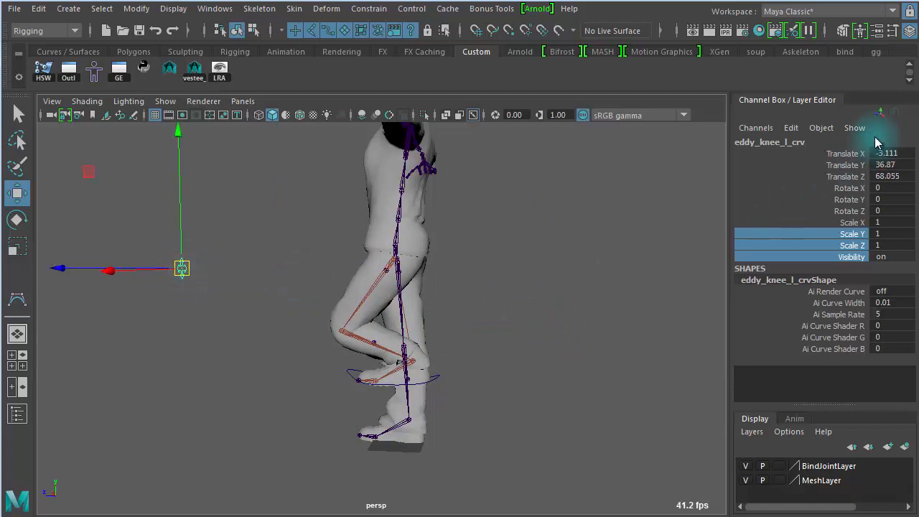
drag(888, 152, 894, 177)
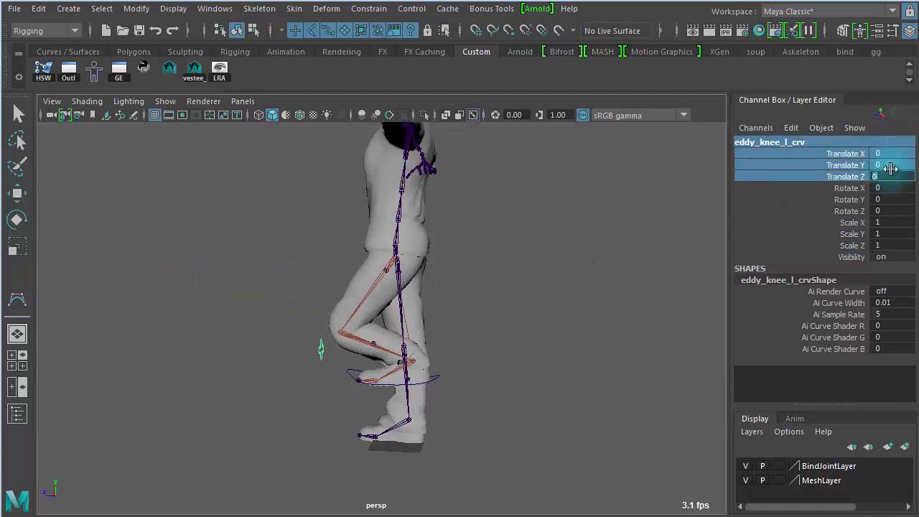
Try moving, rotating and scaling the left knee control freely, enlarging it to a scale of about 7
click(322, 351)
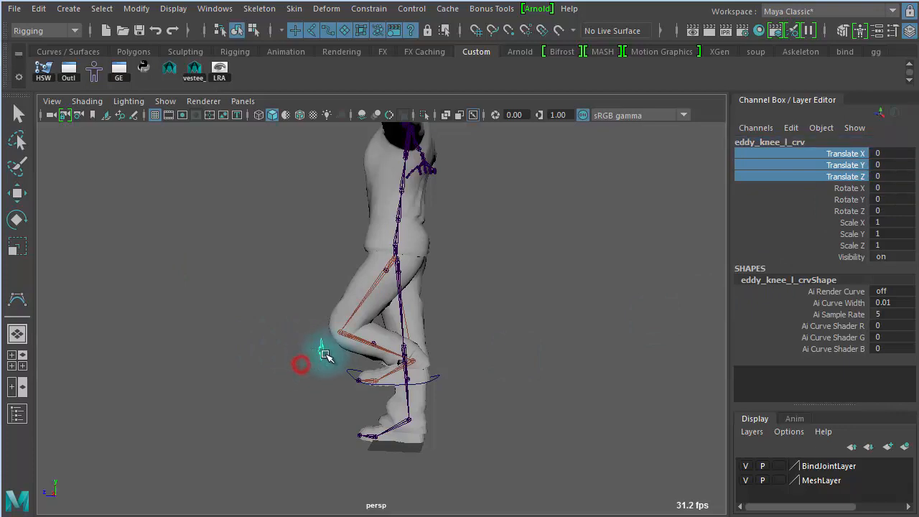
key(w)
drag(318, 349, 239, 298)
key(e)
drag(306, 251, 297, 271)
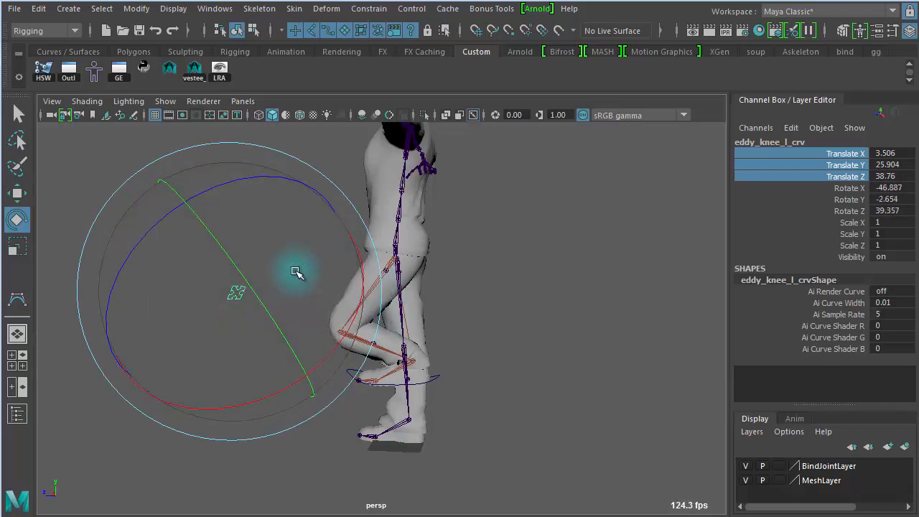
key(r)
drag(234, 291, 353, 251)
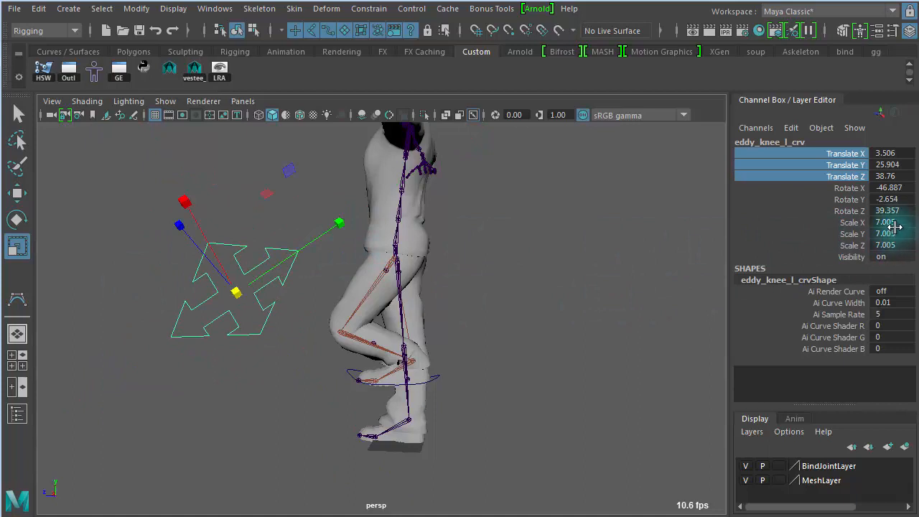
Reset the left knee control's scale to 1 and its translation and rotation to 0
drag(896, 224, 906, 166)
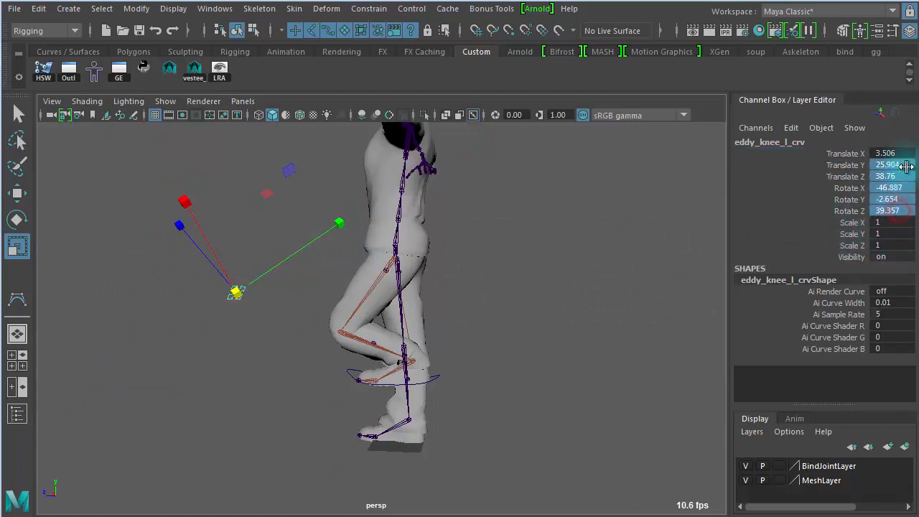
text(0)
key(Return)
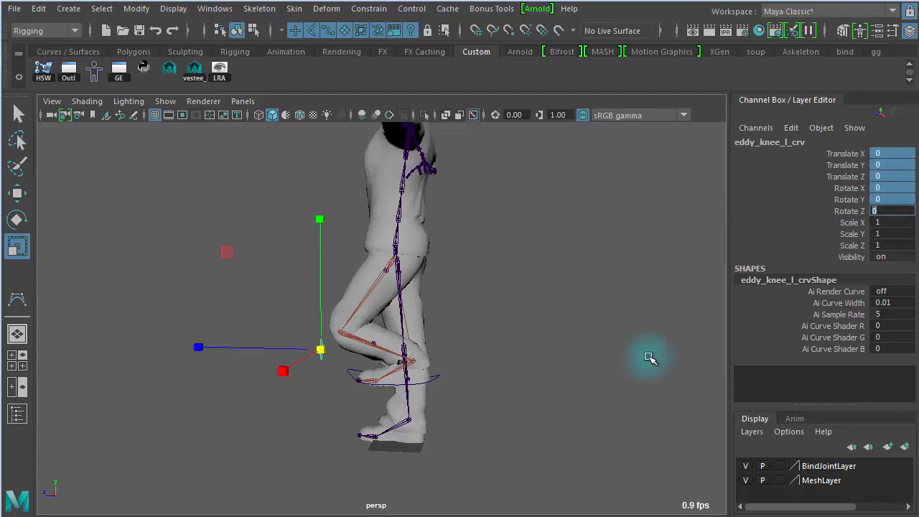
Lock and hide the Rotate X, Y, Z and Scale X, Y, Z channels of the left knee control
click(564, 299)
alt+drag(367, 349, 335, 369)
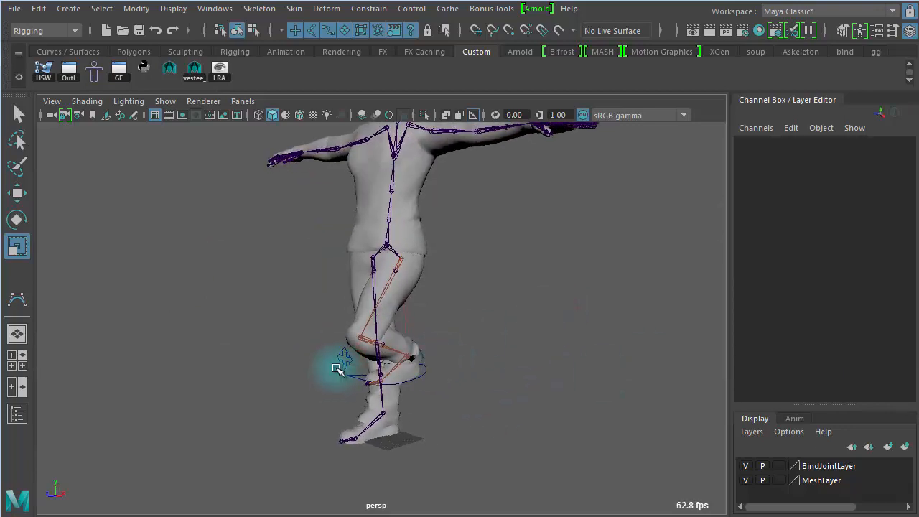
click(334, 369)
alt+drag(502, 361, 529, 316)
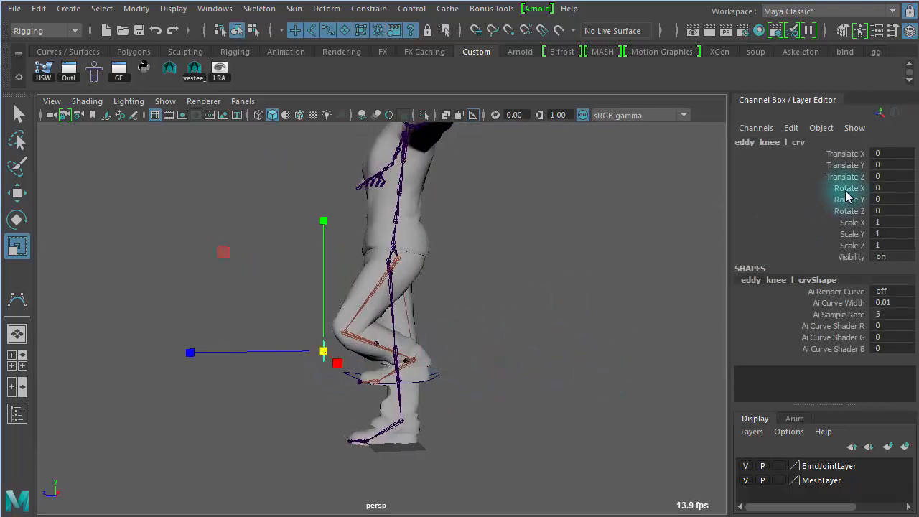
drag(848, 187, 850, 251)
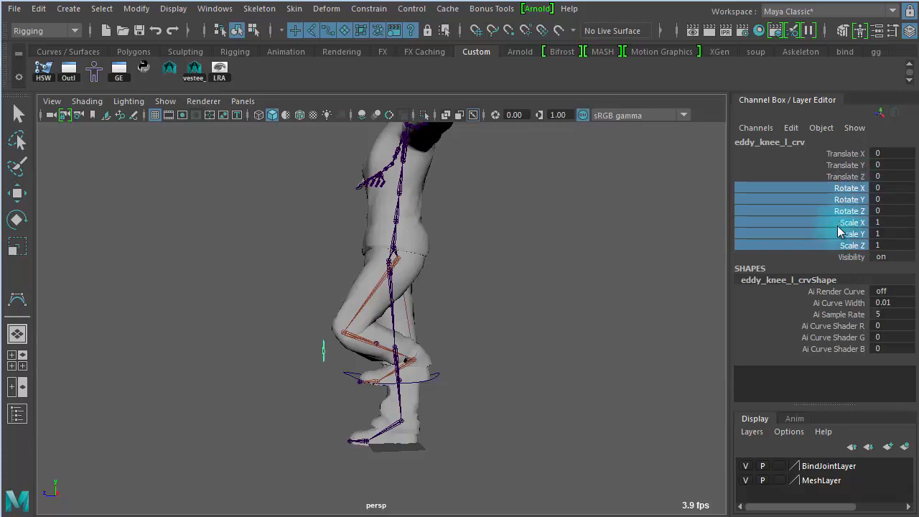
right_click(737, 185)
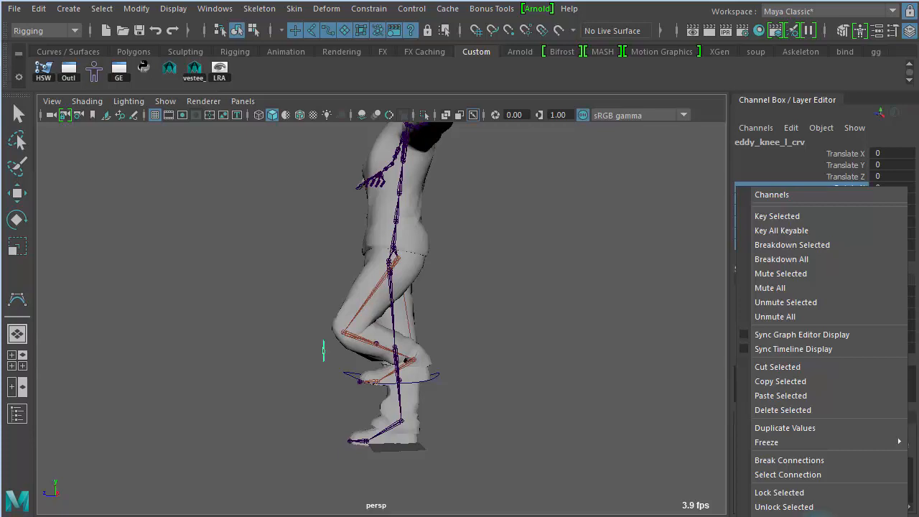
click(820, 509)
click(281, 390)
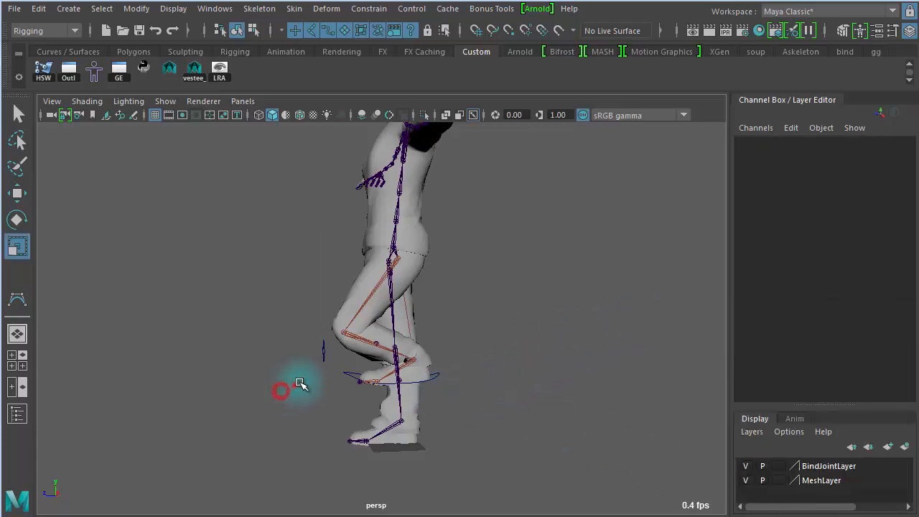
Check the left knee control with the Move, Rotate and Scale tools and review its remaining channels
click(326, 348)
key(w)
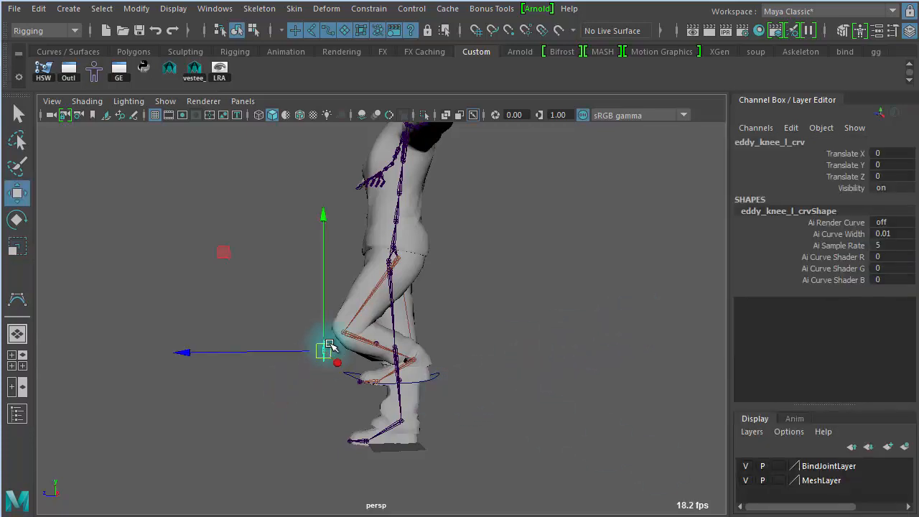
key(e)
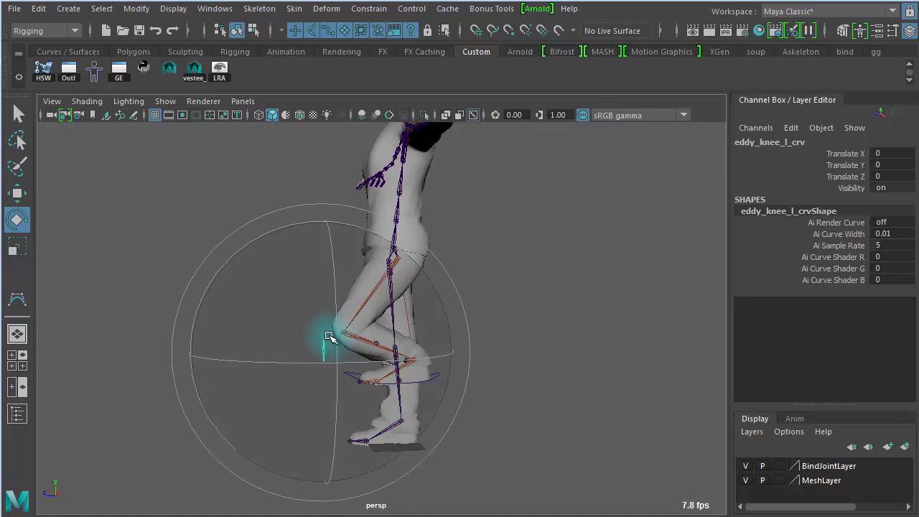
key(r)
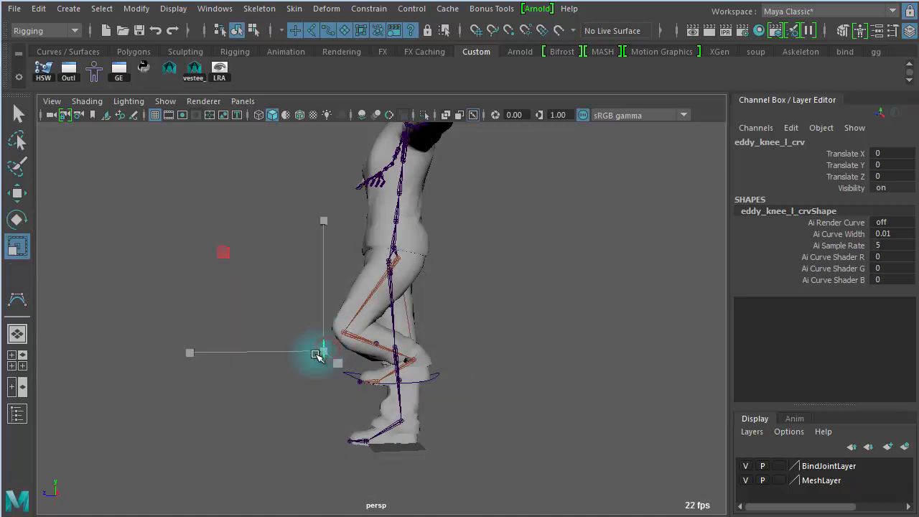
click(577, 287)
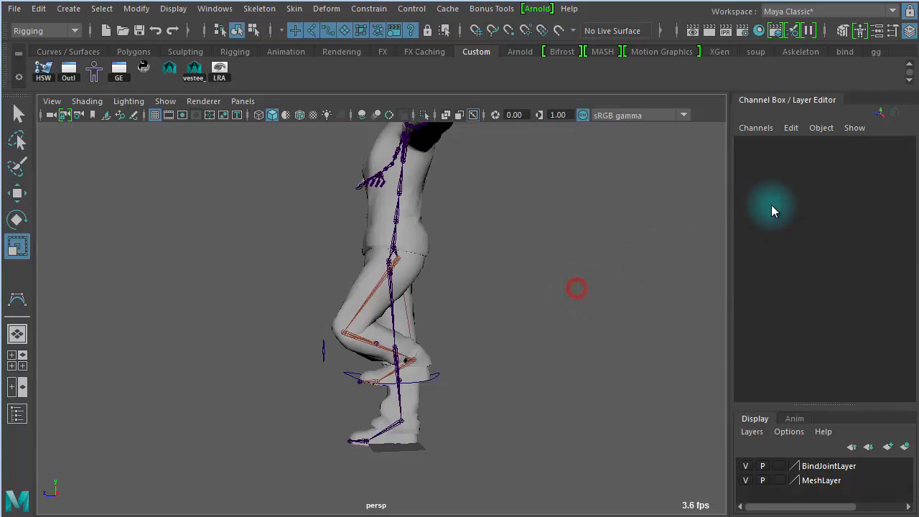
click(304, 370)
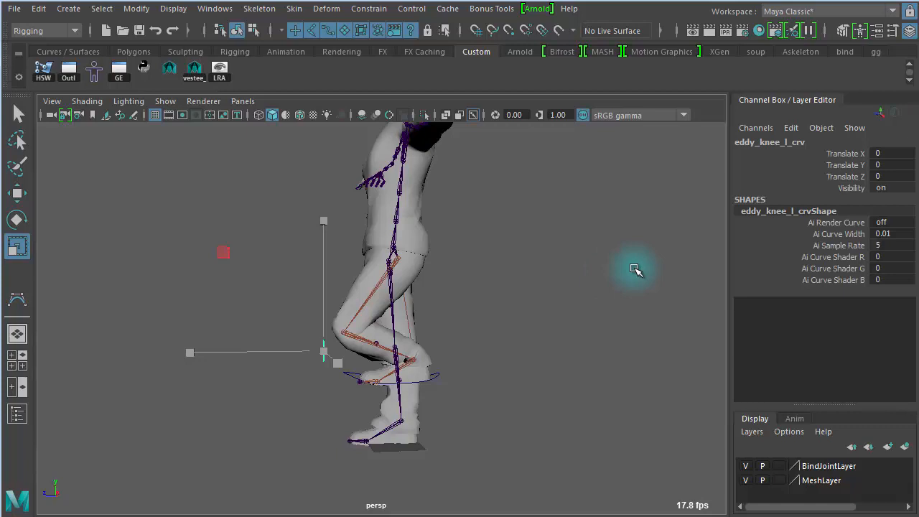
Try out the left foot control by moving it to about 9.2, 27.5, 0.4, rotating it slightly and scaling it
click(438, 385)
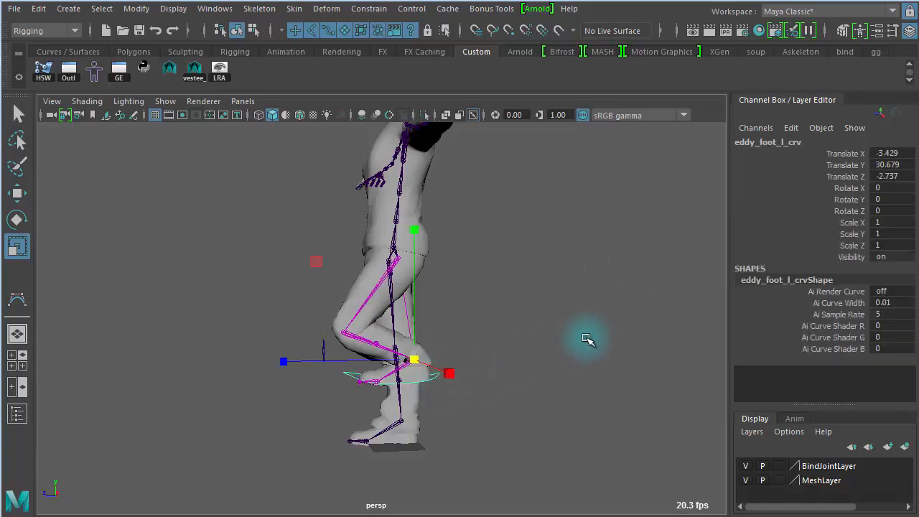
click(207, 302)
drag(294, 344, 328, 357)
click(443, 377)
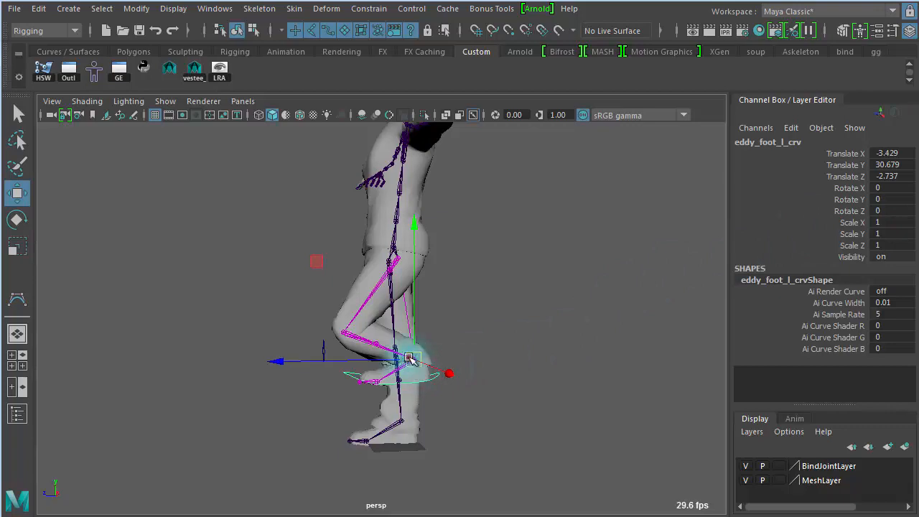
drag(408, 358, 392, 380)
alt+drag(430, 389, 548, 395)
drag(384, 378, 459, 346)
key(e)
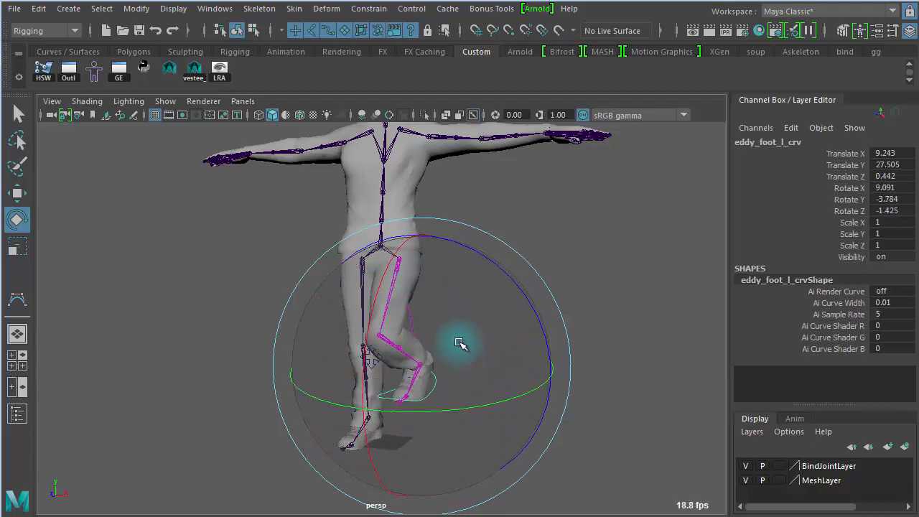
key(r)
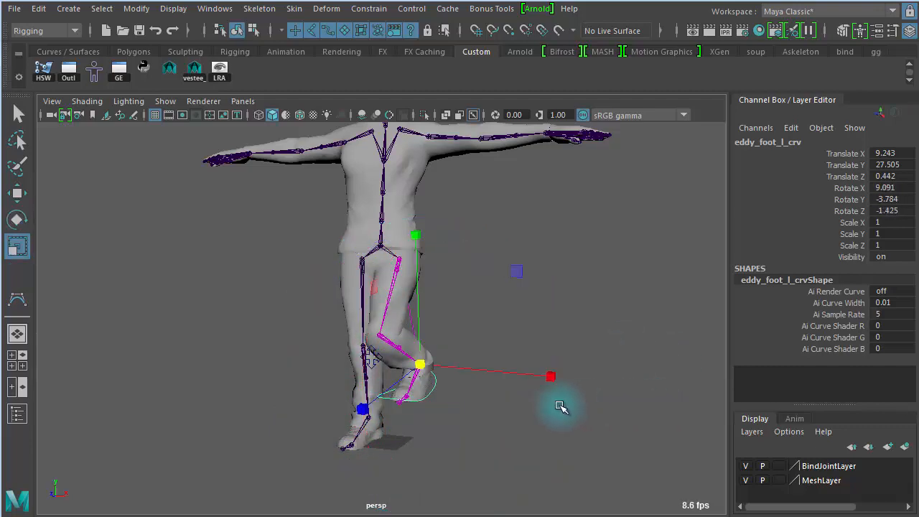
drag(419, 362, 376, 357)
Reset all translation and rotation values of the left foot control to 0
drag(893, 210, 900, 161)
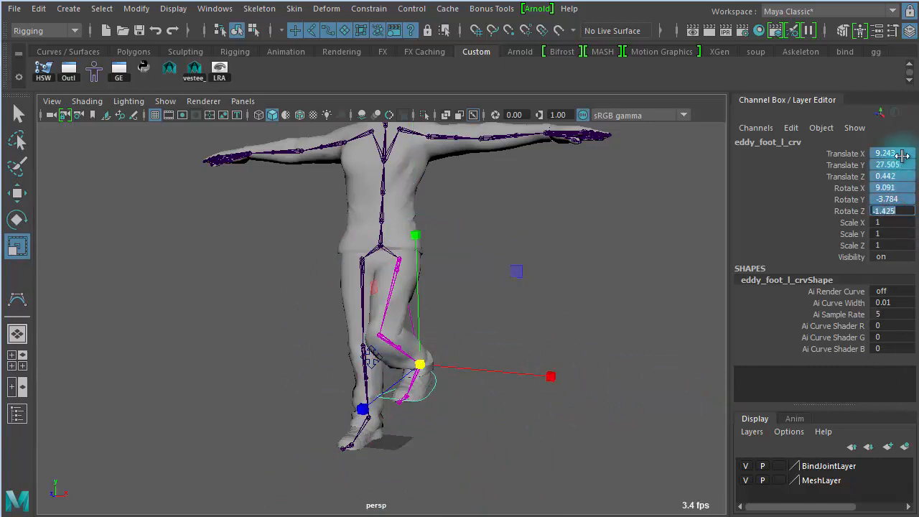
text(0)
key(Return)
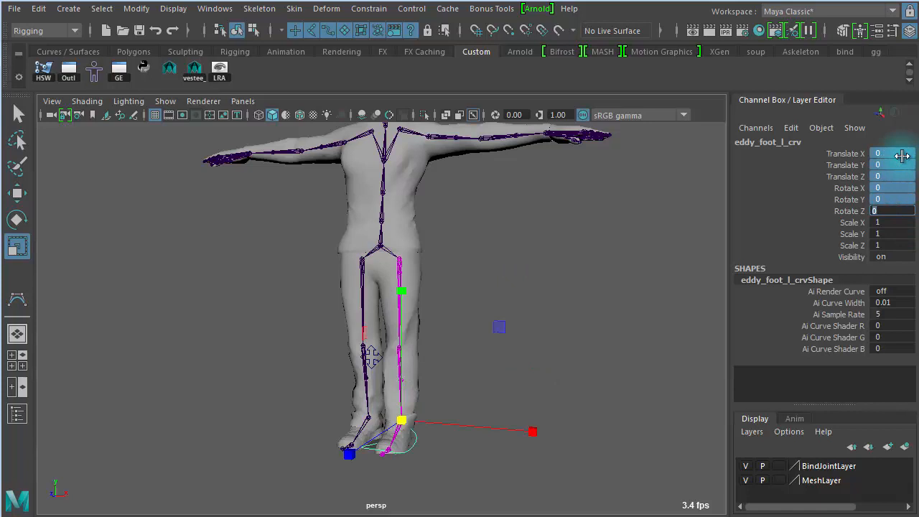
Lock and hide the Rotate Z and Scale X, Y, Z channels of the left foot control
click(861, 247)
drag(866, 244, 867, 217)
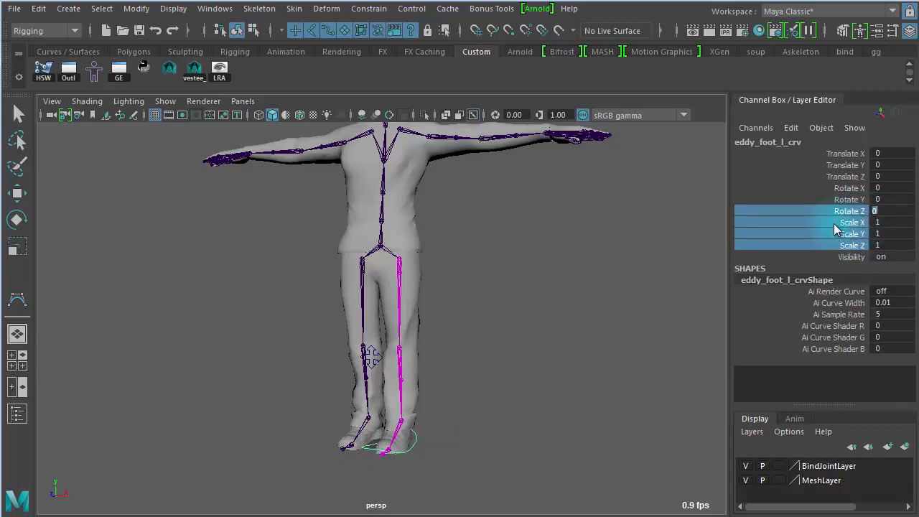
right_click(736, 210)
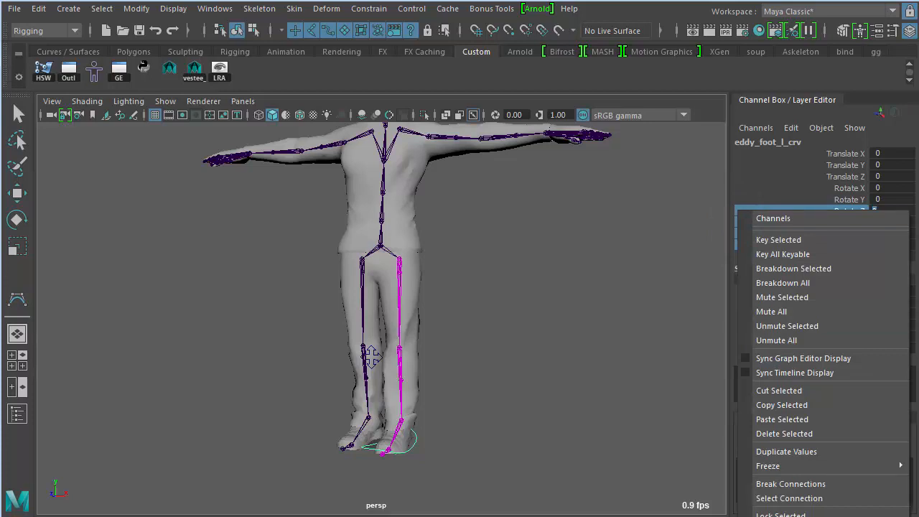
click(797, 516)
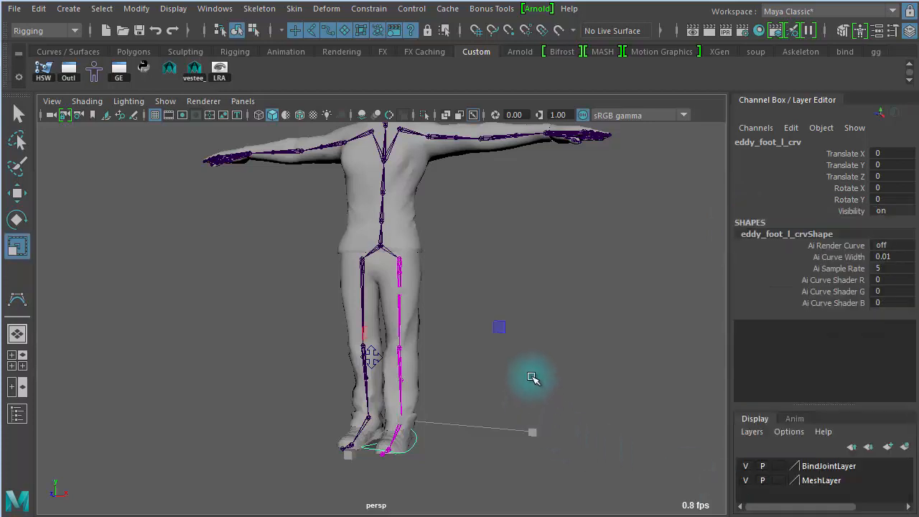
click(557, 341)
Test rotating the left foot control about its Z axis
click(416, 451)
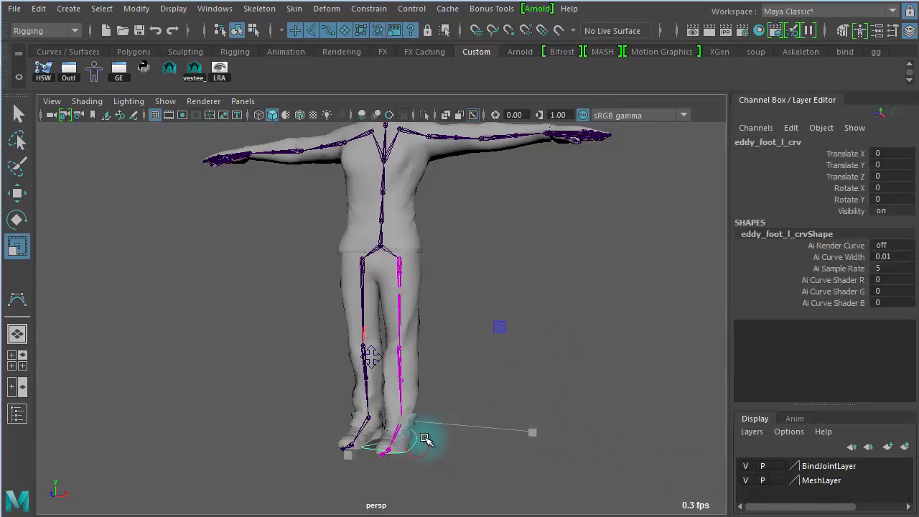
key(e)
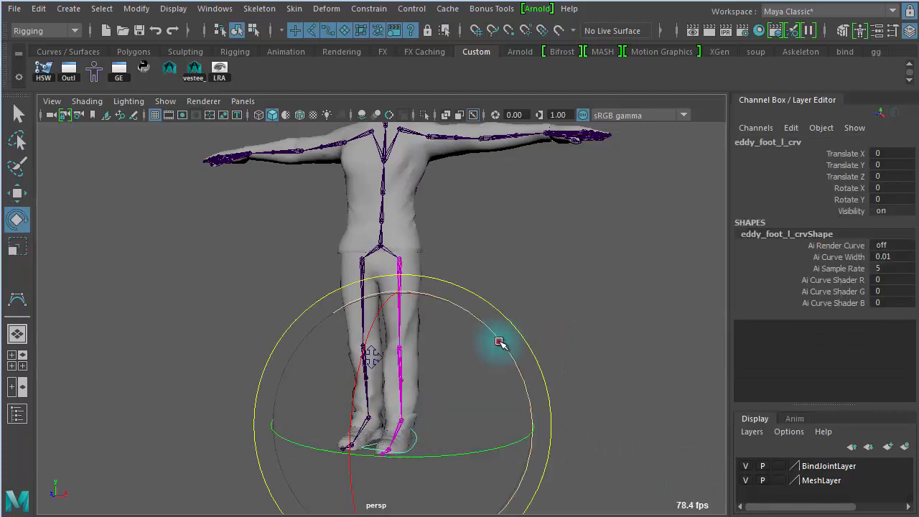
drag(499, 343, 467, 311)
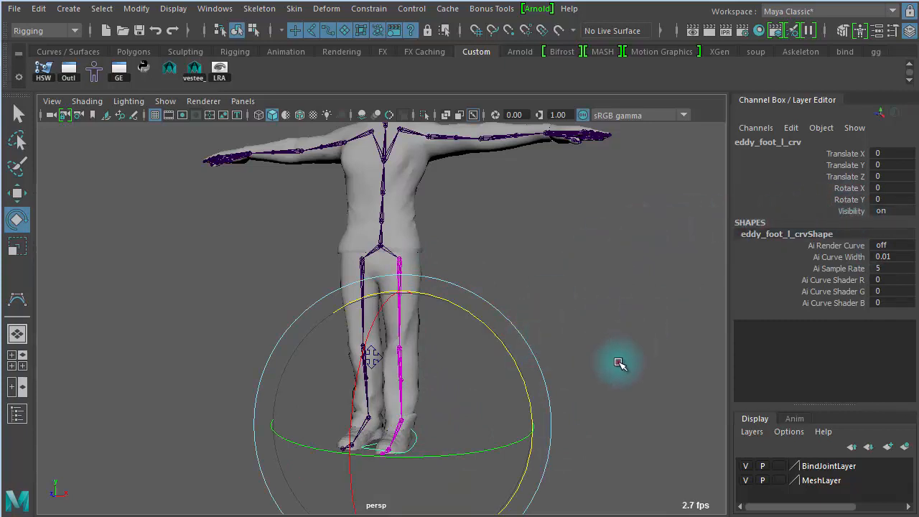
Make the left foot control's hidden Rotate Z channel keyable again through Channel Control
click(619, 363)
click(419, 442)
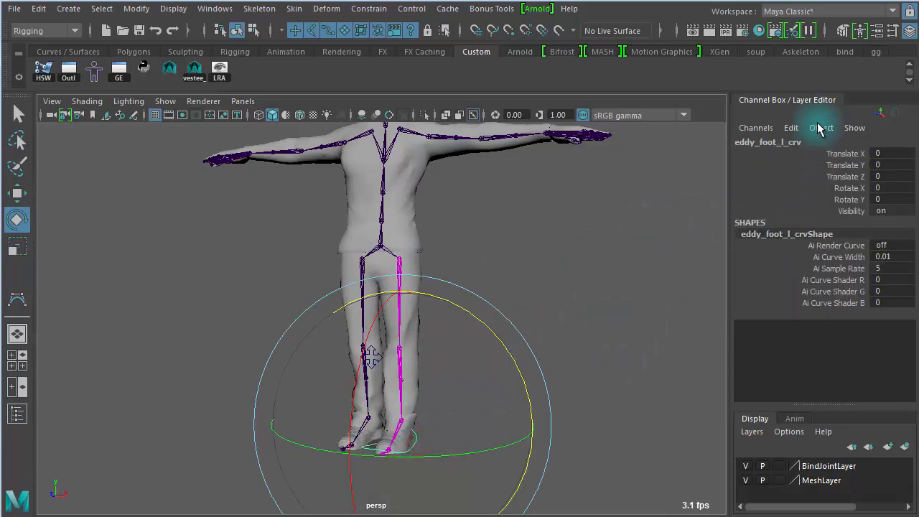
click(792, 128)
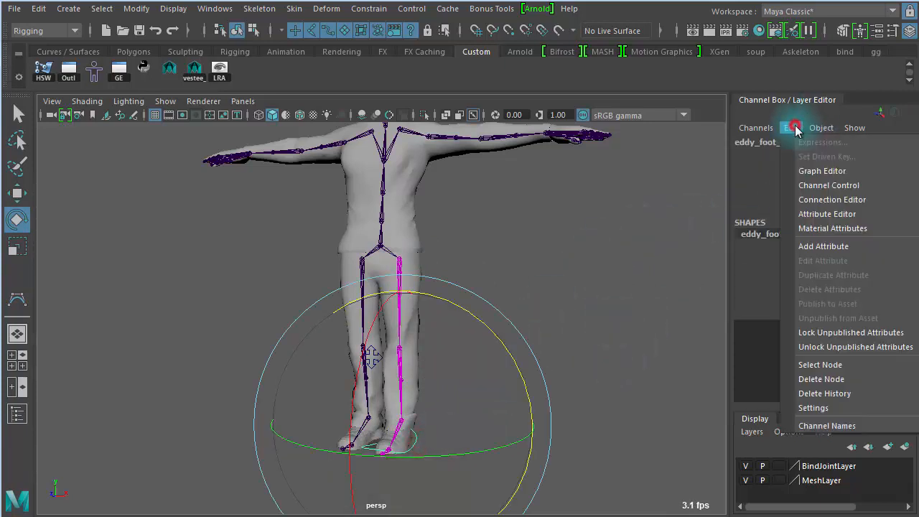
click(827, 186)
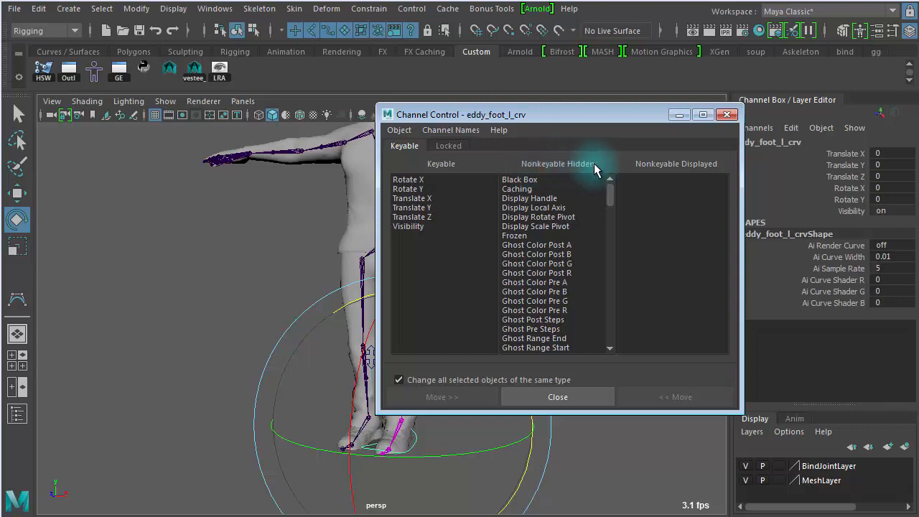
drag(608, 188, 609, 292)
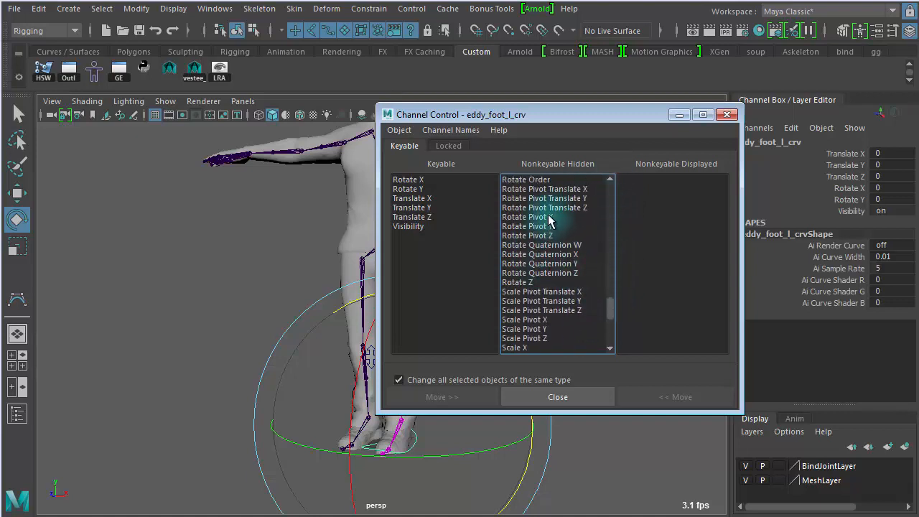
click(531, 284)
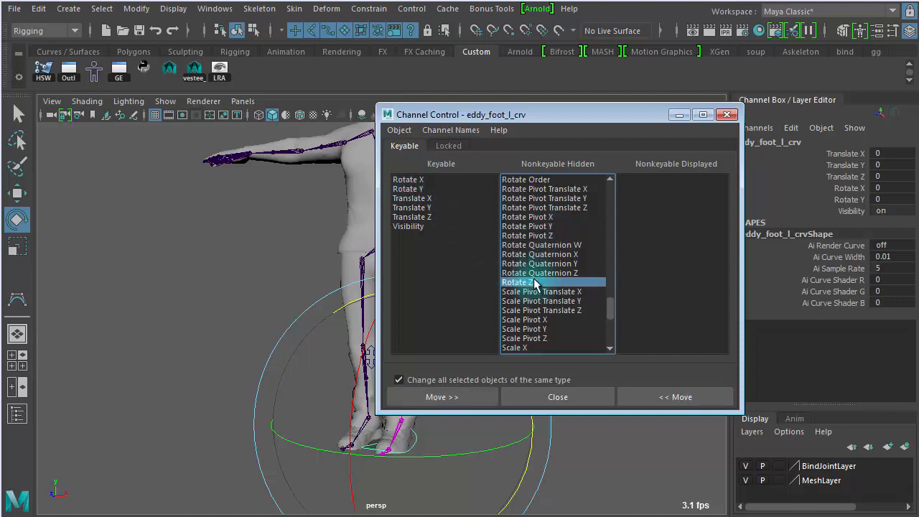
click(669, 399)
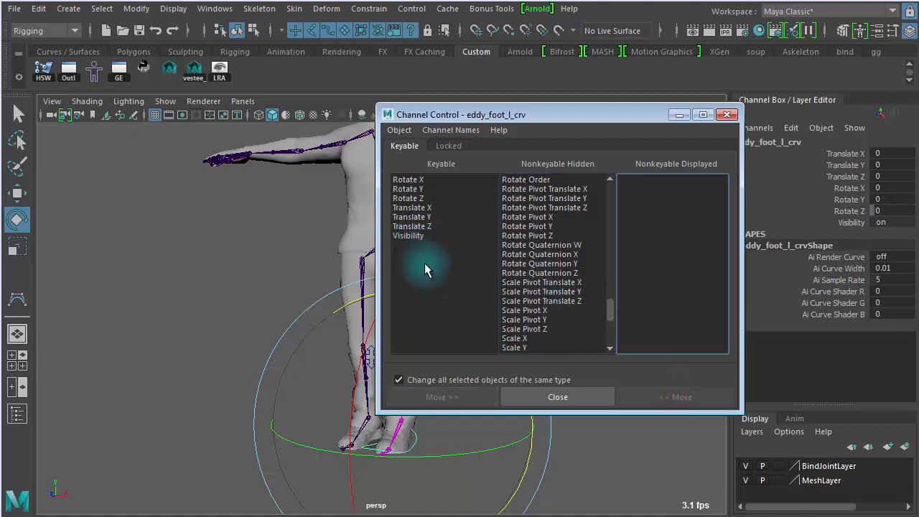
click(726, 115)
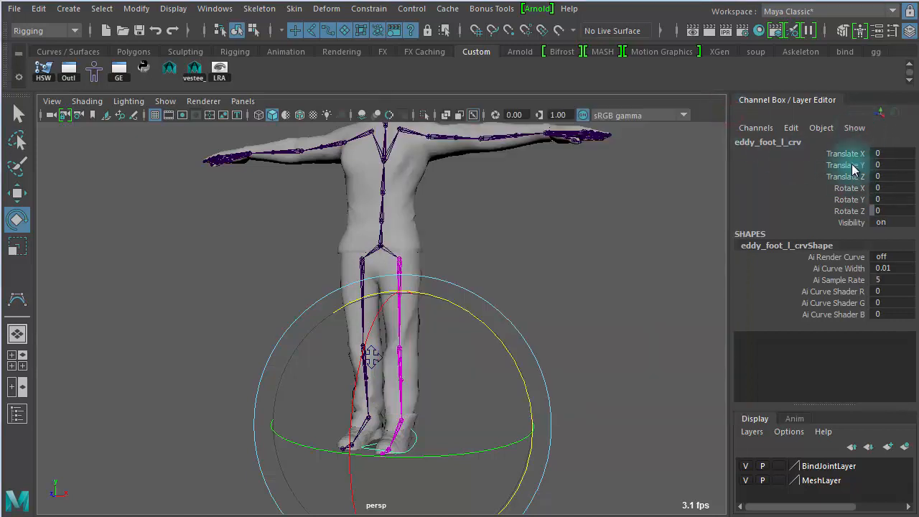
Unlock the Rotate Z channel of the left foot control
click(851, 211)
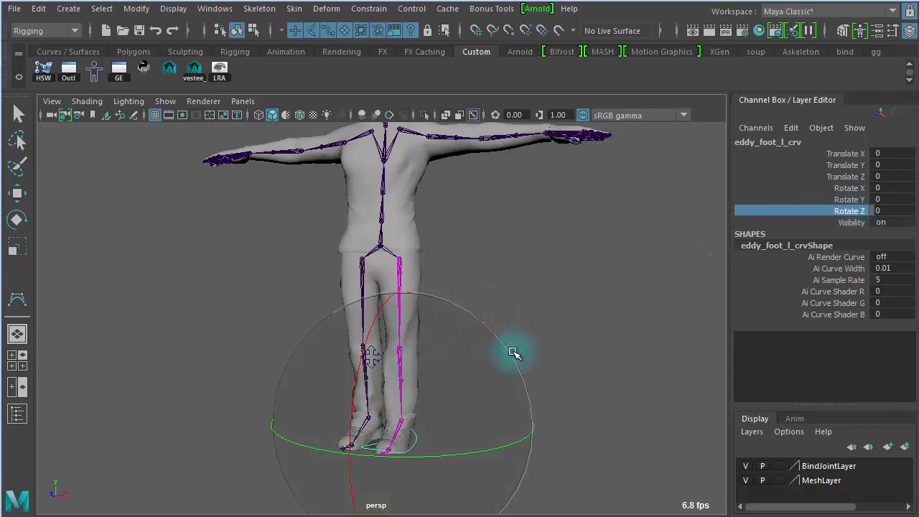
right_click(802, 207)
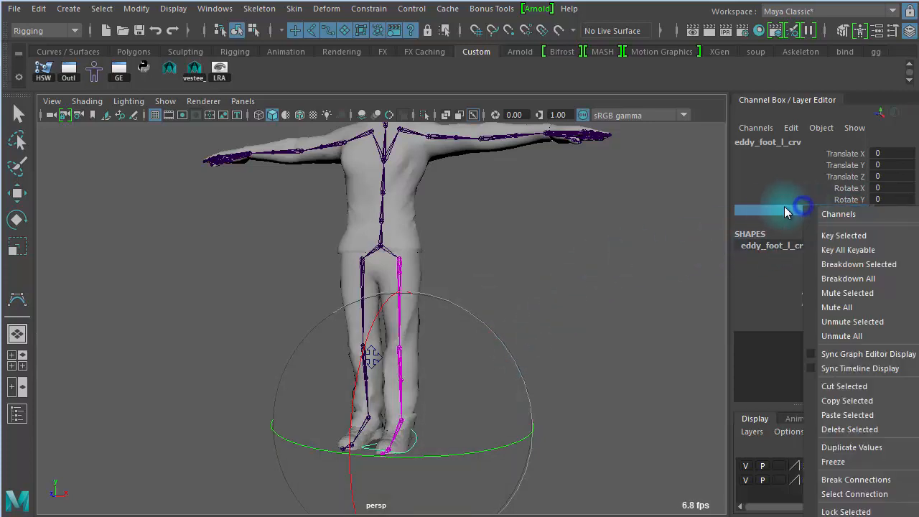
right_click(747, 210)
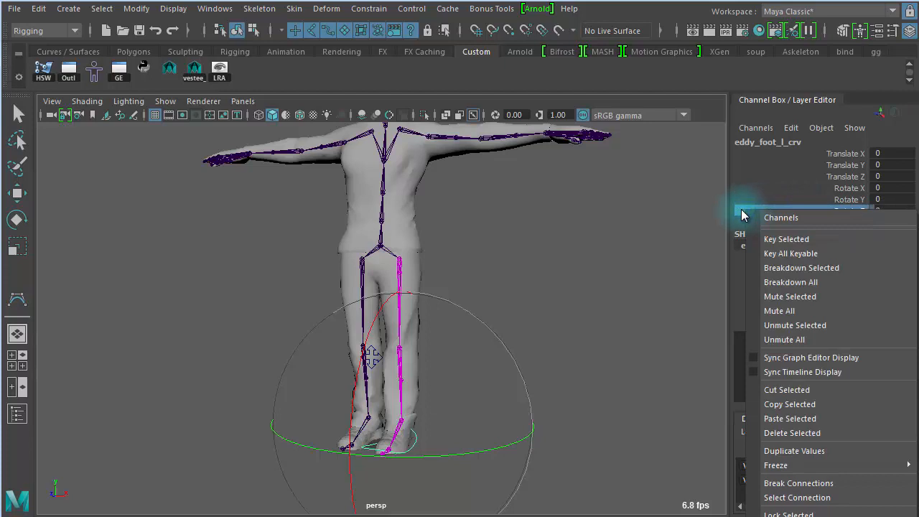
right_click(740, 208)
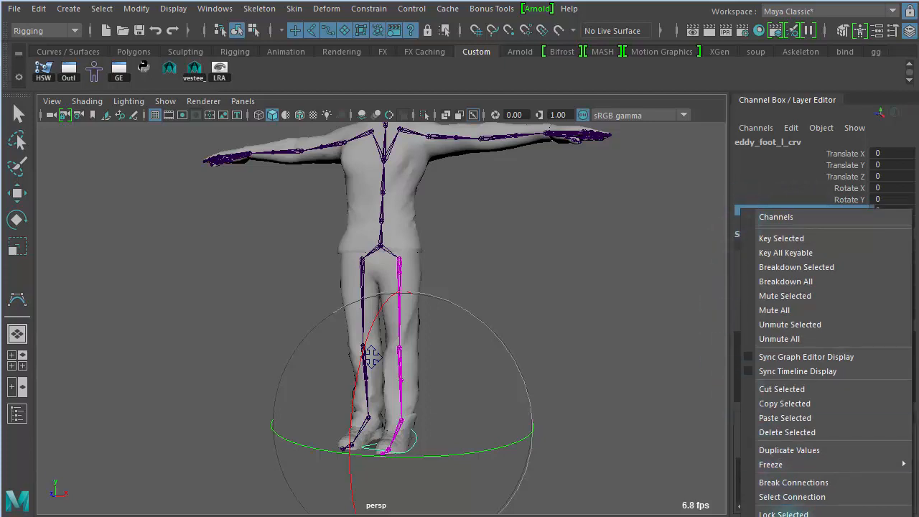
click(788, 516)
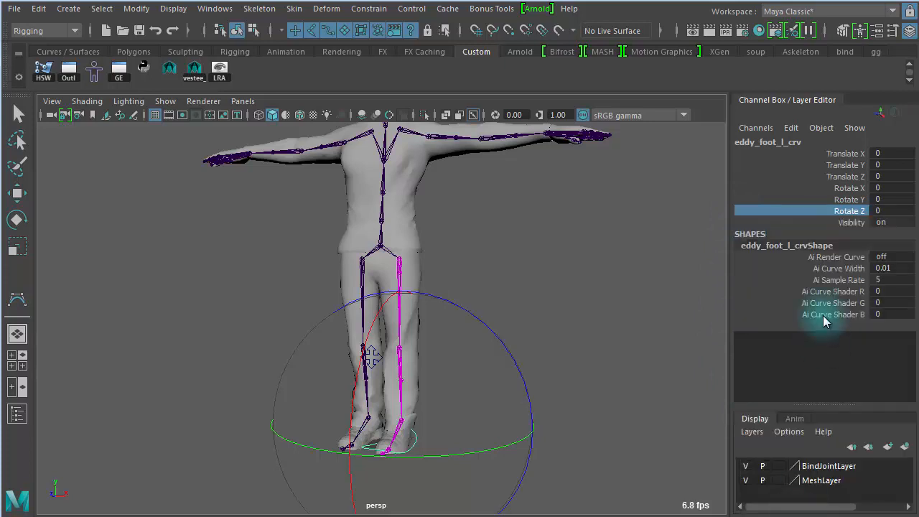
Test rotating the left foot control about Z, reset Rotate Z to 0 and deselect the control
mouse_move(521, 368)
mouse_down()
mouse_move(484, 277)
mouse_move(518, 365)
mouse_up()
double_click(890, 208)
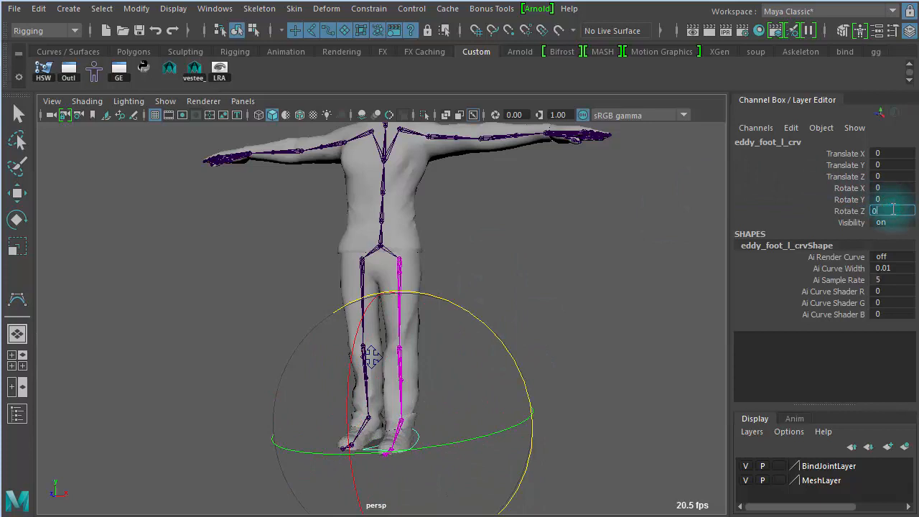
text(0)
key(Return)
click(574, 287)
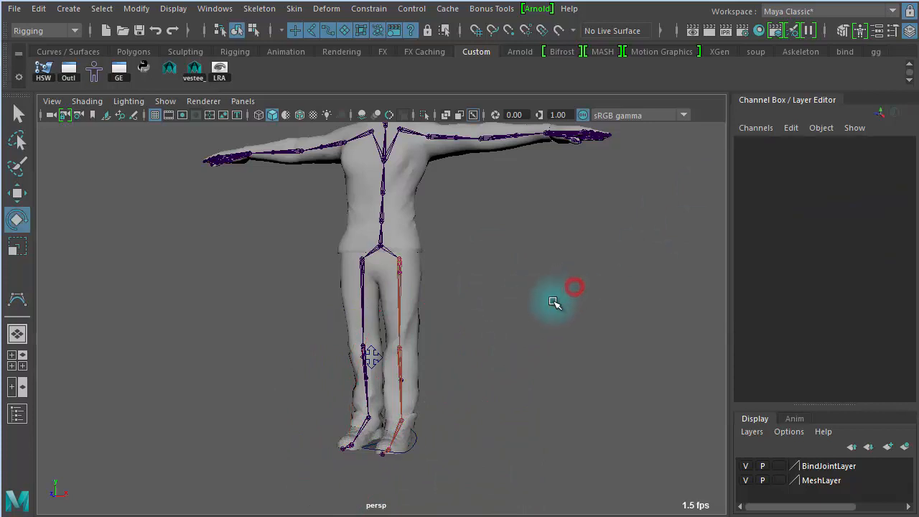
Open the Outliner and expand the eddy_foot_l_gr hierarchy down to the ankle, ball and toe IK groups
alt+right_drag(424, 352, 449, 326)
alt+drag(490, 328, 448, 325)
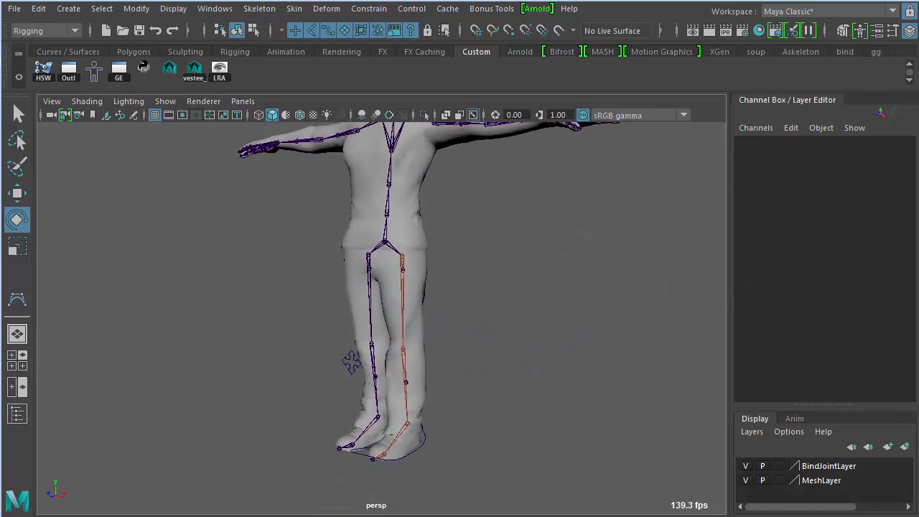
click(68, 68)
drag(504, 185, 676, 157)
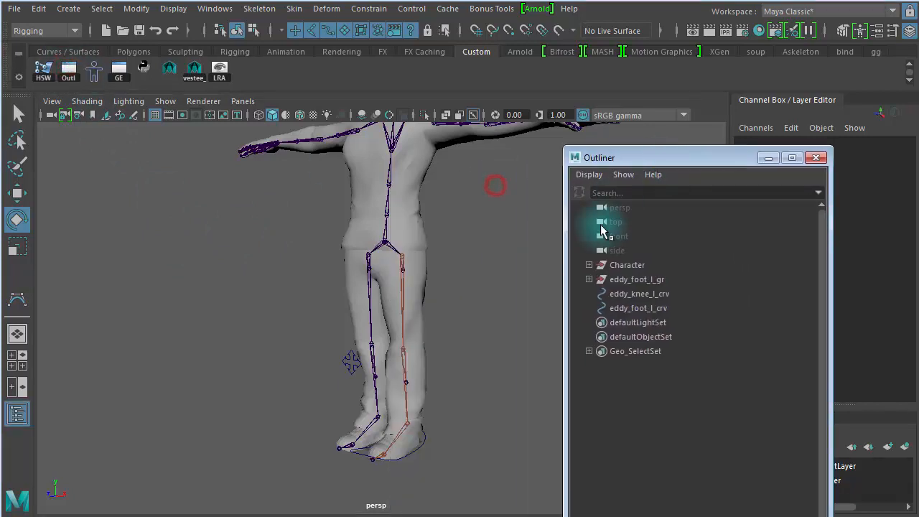
click(665, 279)
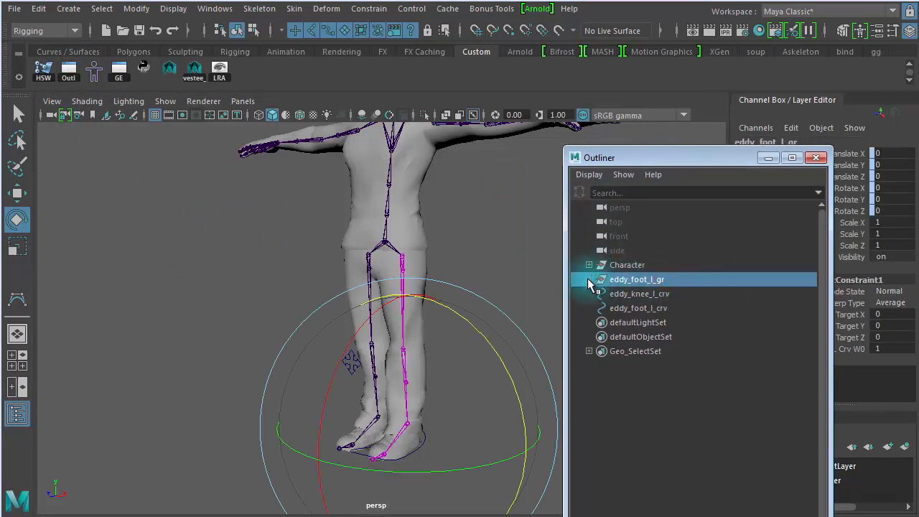
click(589, 279)
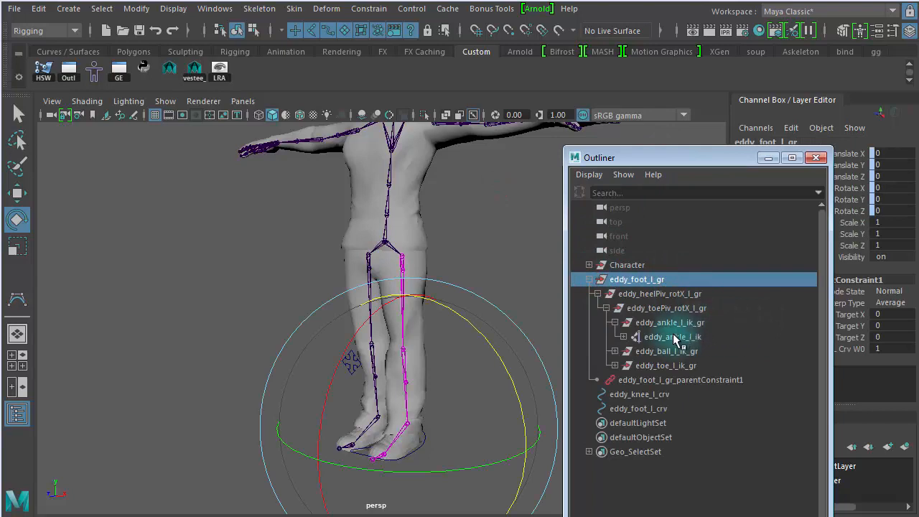
click(615, 323)
Select the heel pivot group eddy_heelPiv_rotX_l_gr and examine its pivot placement from the side of the left foot
click(657, 294)
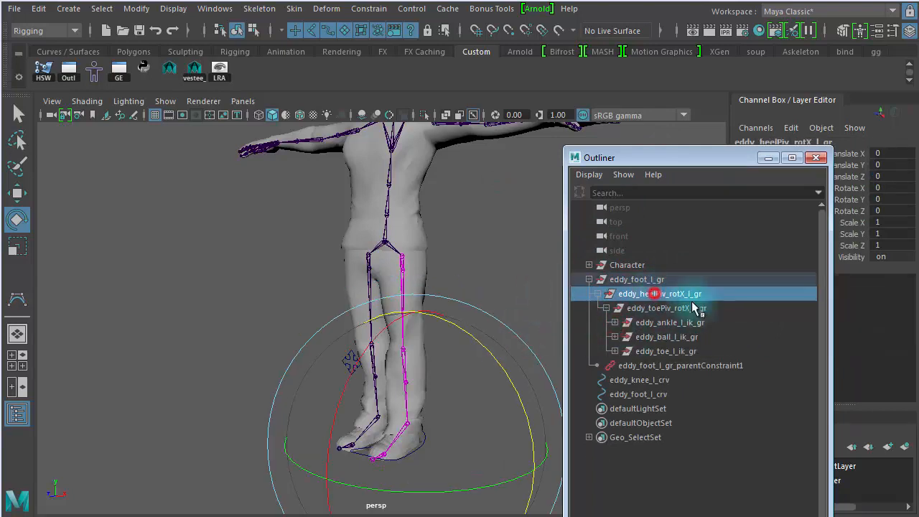
alt+drag(360, 341, 244, 327)
alt+middle_drag(343, 333, 267, 291)
alt+right_drag(266, 291, 534, 322)
alt+middle_drag(451, 292, 479, 217)
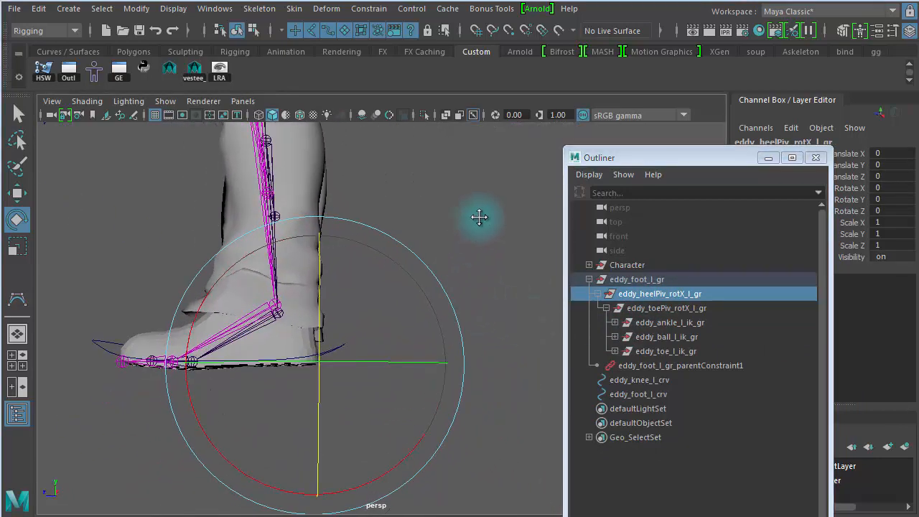
alt+drag(434, 255, 429, 310)
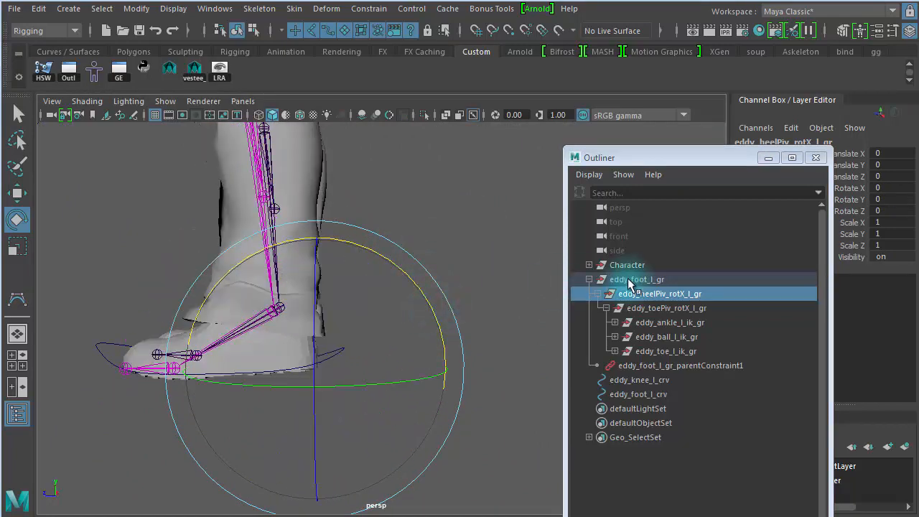
Test rotating the toe pivot group eddy_toePiv_rotX_l_gr and undo the rotation
click(685, 308)
drag(201, 271, 132, 212)
key(ctrl+z)
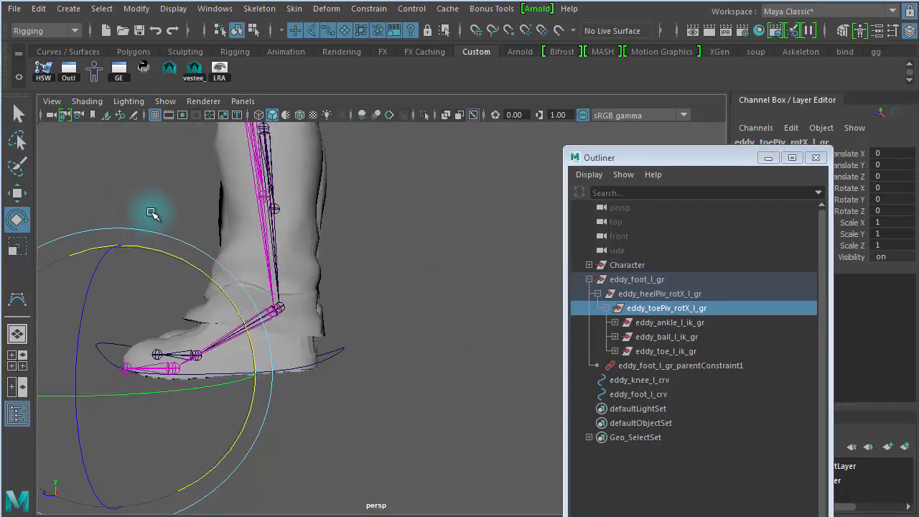
Test rotating eddy_ankle_l_ik_gr about 18 degrees in X to lift the heel, and undo the rotation
click(699, 323)
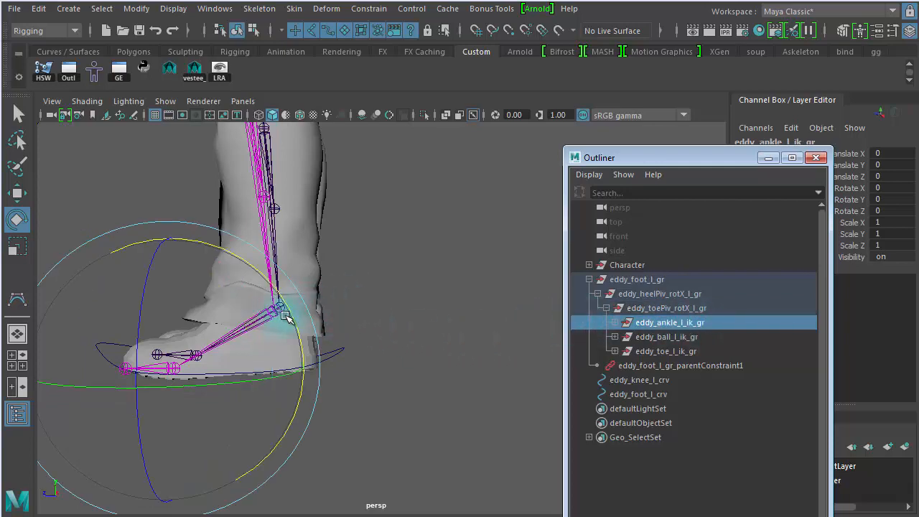
drag(293, 321, 253, 298)
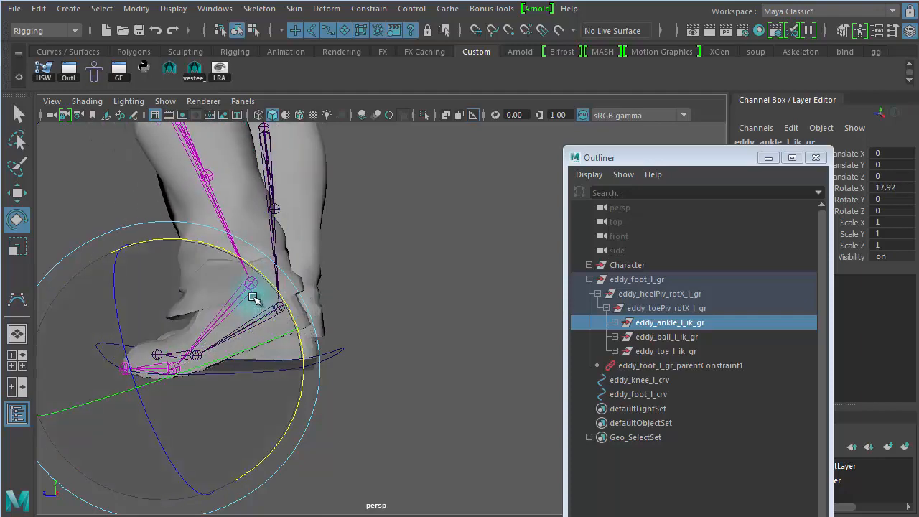
key(ctrl+z)
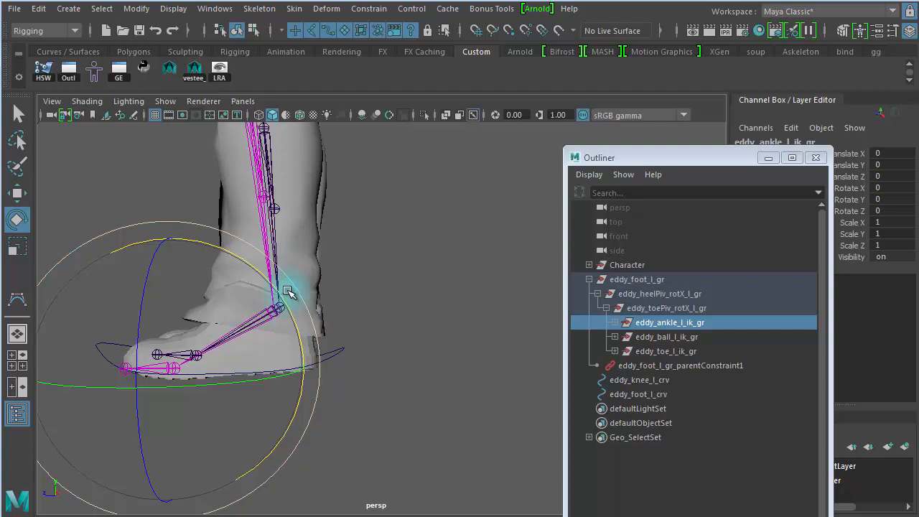
Test rotating eddy_toe_l_ik_gr about 9 degrees in X, and undo the rotation
click(679, 352)
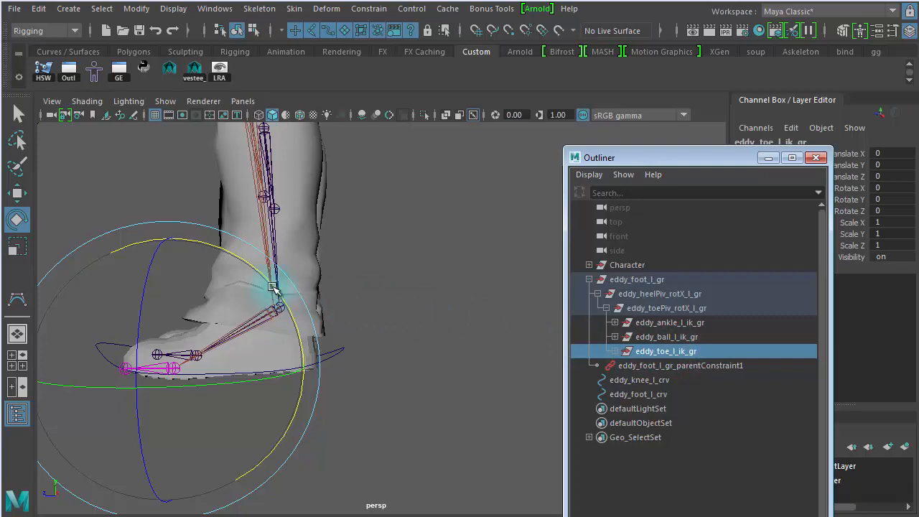
drag(273, 287, 287, 242)
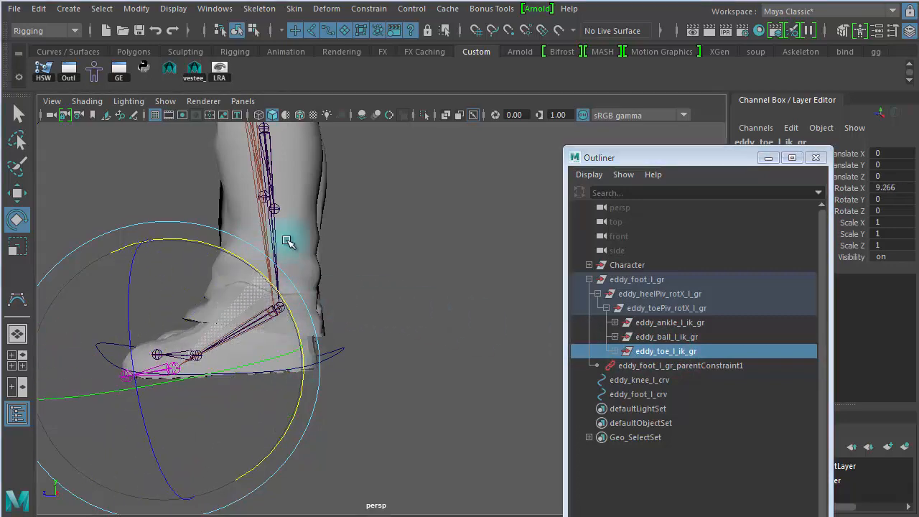
key(ctrl+z)
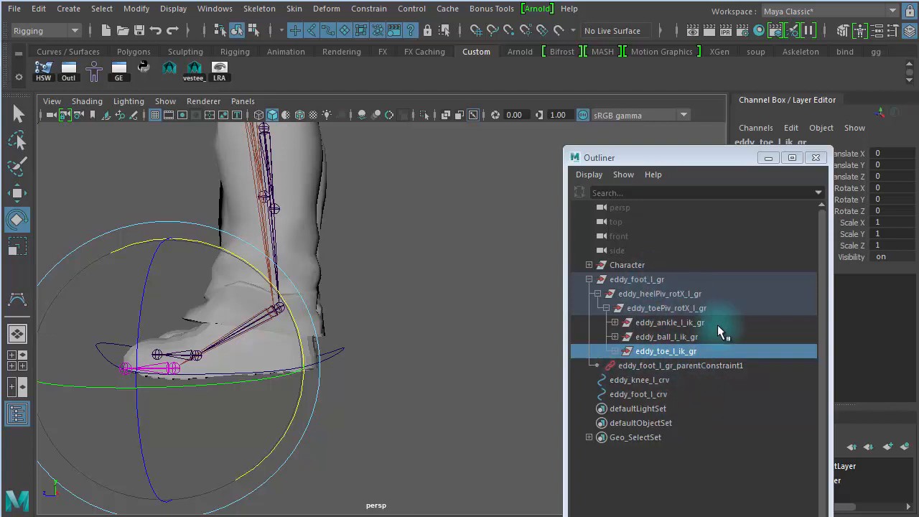
Select the left foot control curve eddy_foot_l_crv and close the Outliner
drag(668, 162, 640, 224)
drag(394, 343, 340, 364)
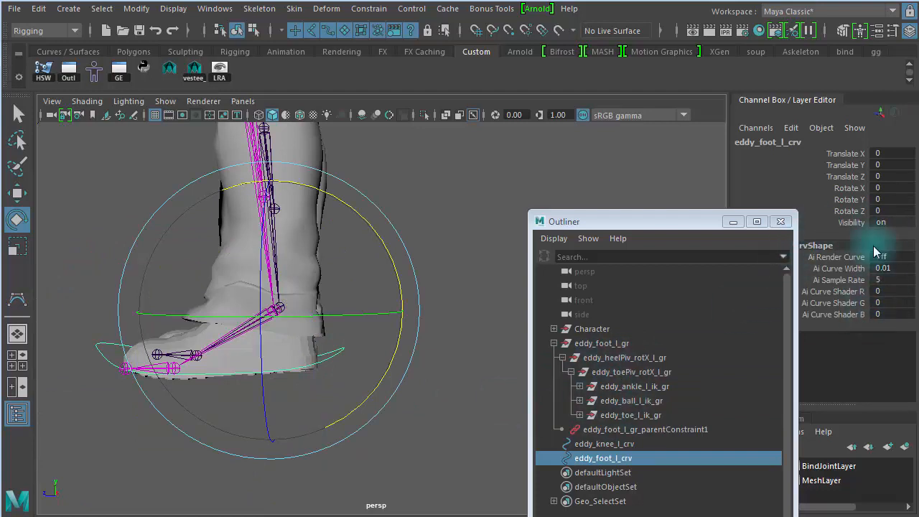
click(780, 222)
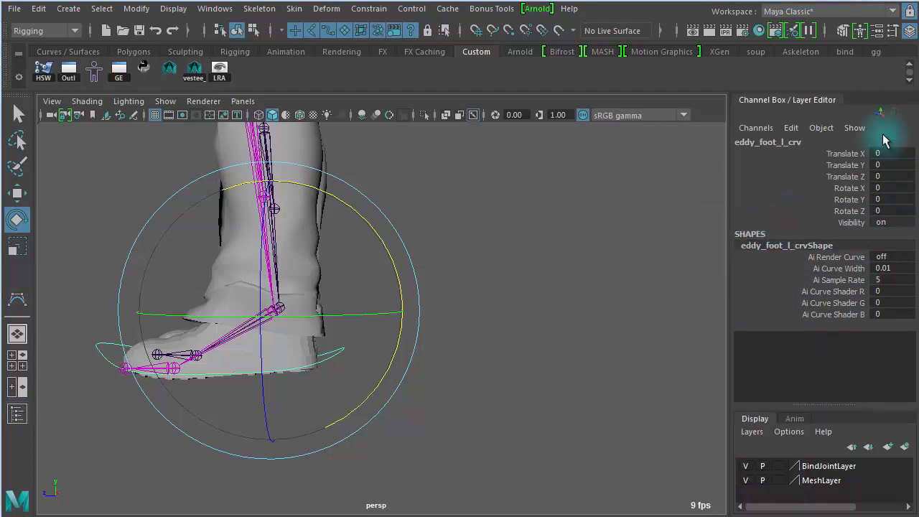
Add a keyable float attribute named Talon with default 0 to the left foot control
click(791, 129)
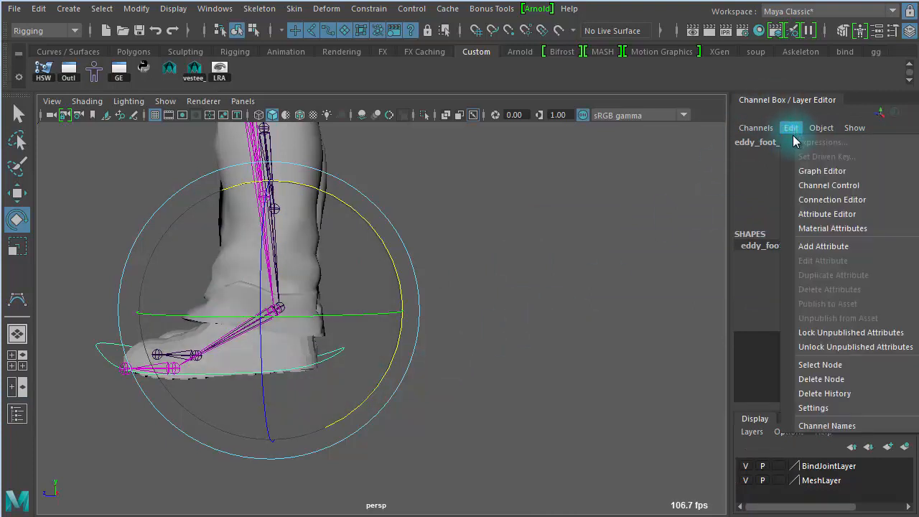
click(819, 246)
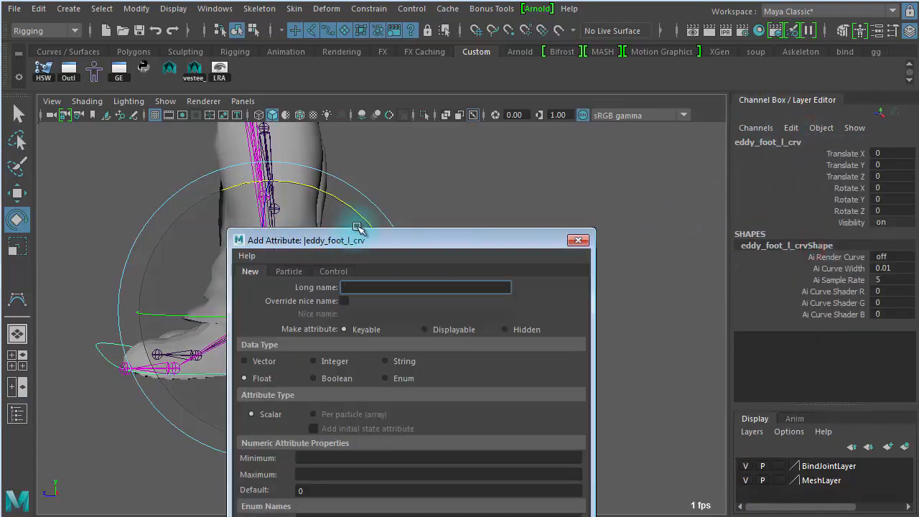
drag(370, 239, 541, 118)
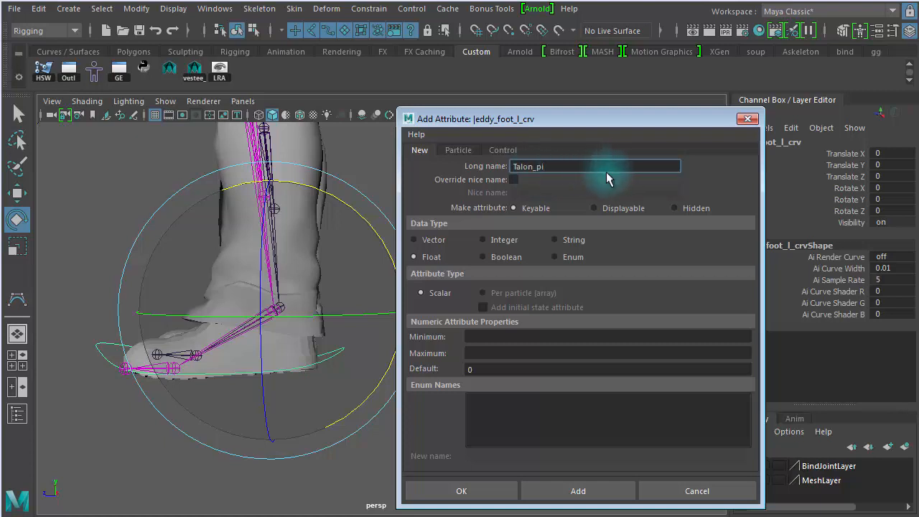
key(BackSpace)
key(BackSpace)
key(BackSpace)
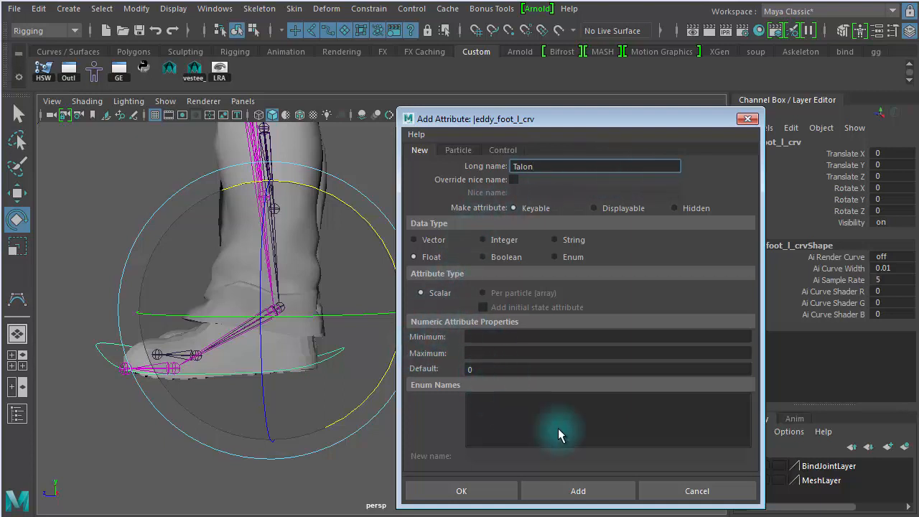
click(568, 491)
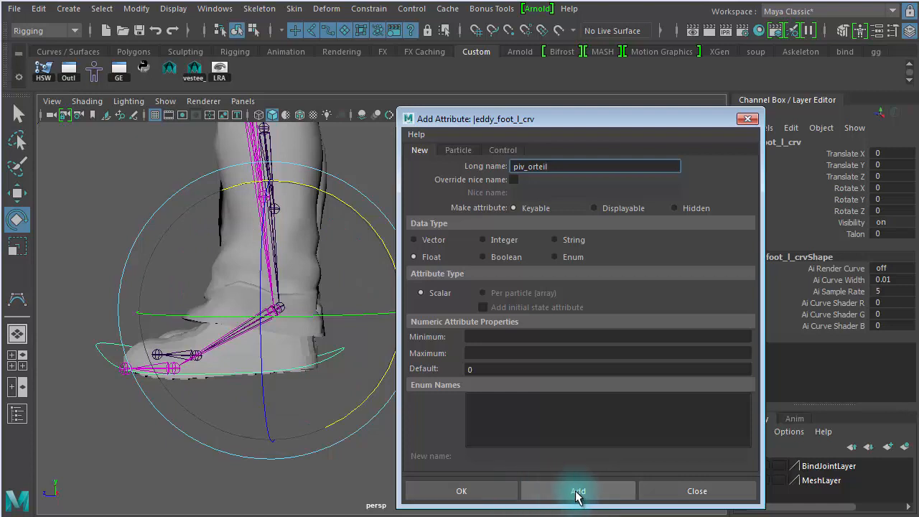
Add keyable float attributes named piv_orteil, ball and orteil to the left foot control and close the attribute dialog
click(578, 492)
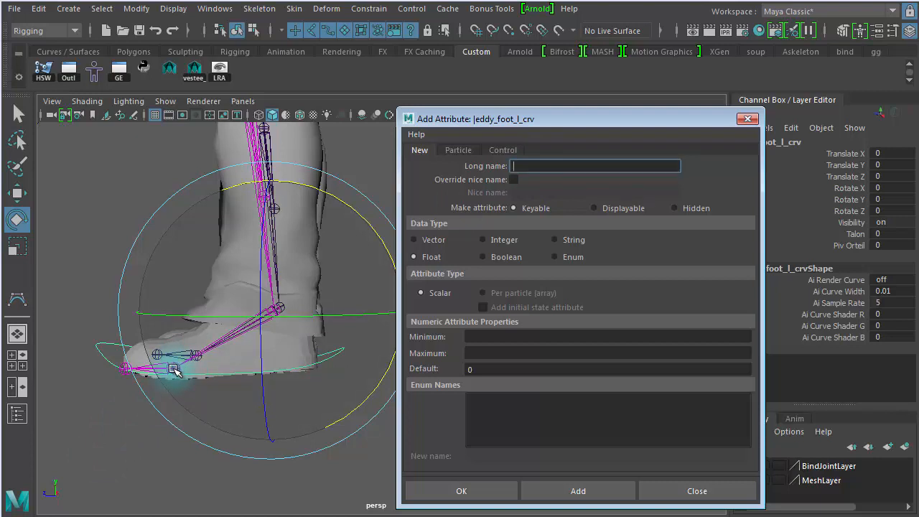
click(540, 165)
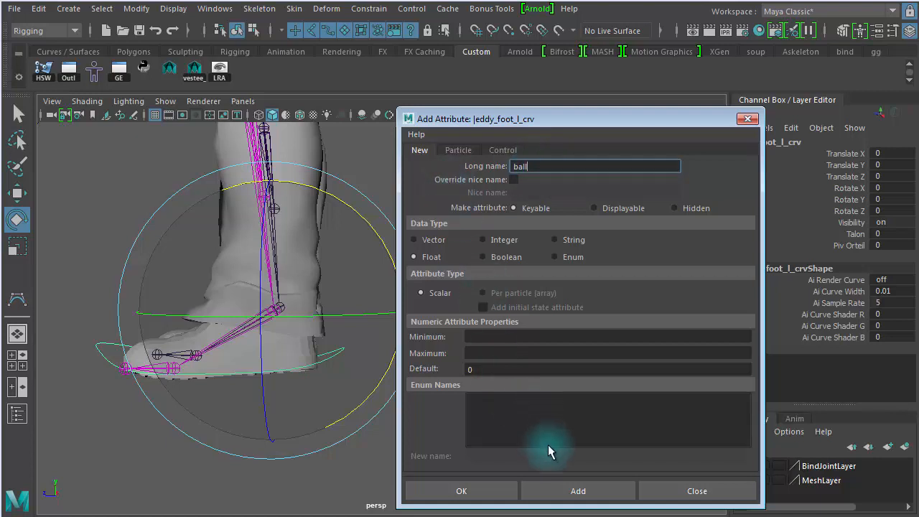
click(554, 491)
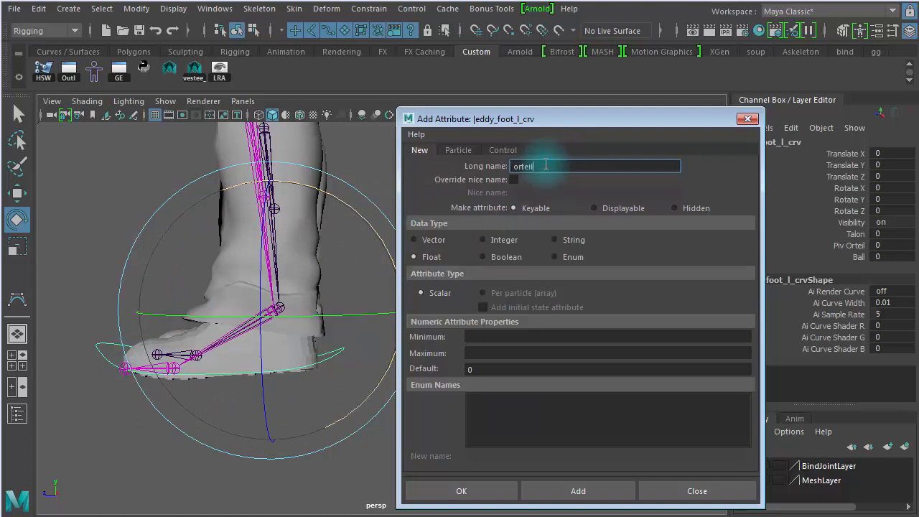
click(579, 492)
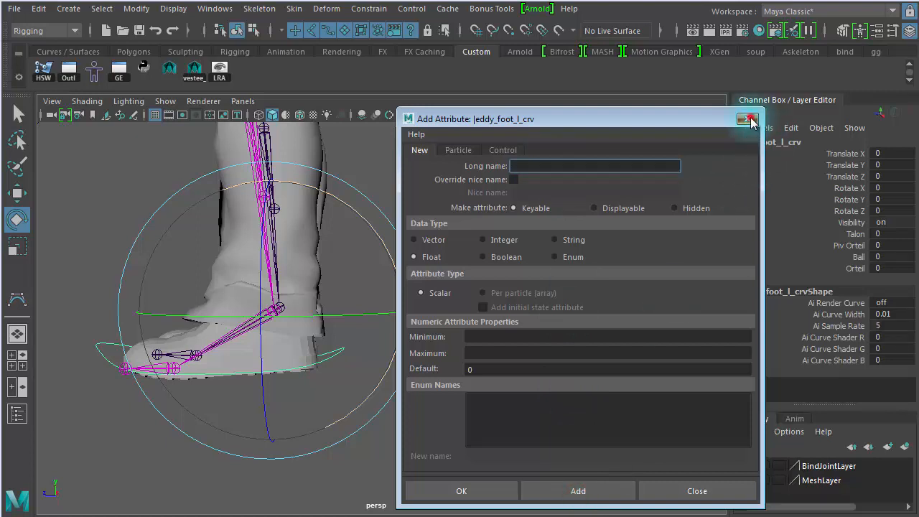
click(750, 119)
Reselect the left foot control curve and try scrubbing its Talon channel in the viewport
drag(854, 235, 851, 272)
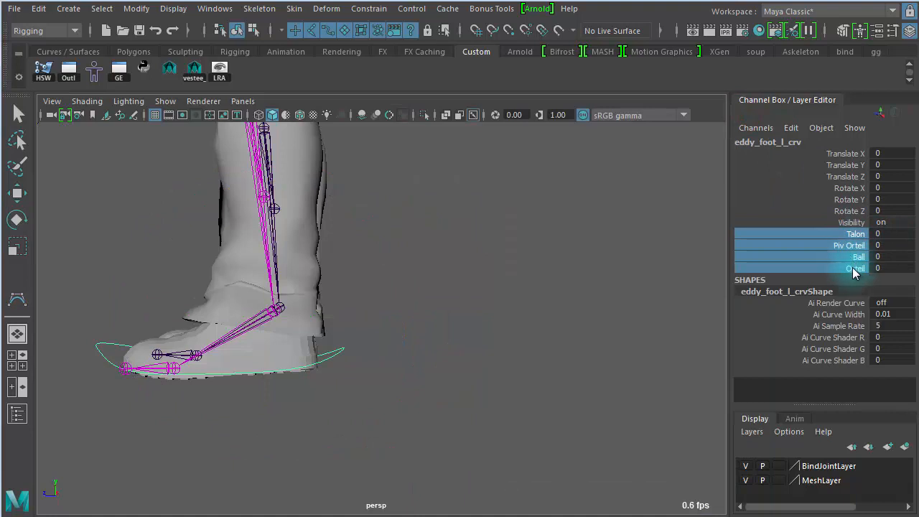
key(e)
click(526, 256)
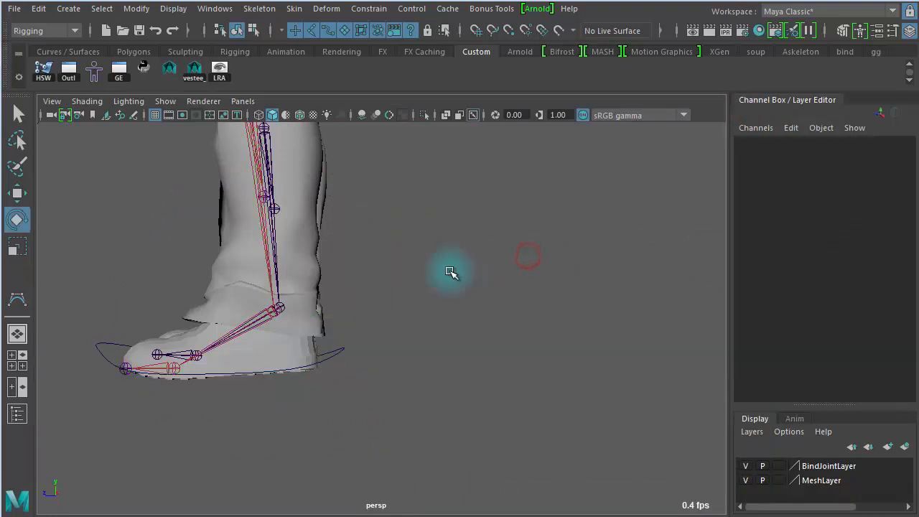
alt+drag(452, 269, 421, 289)
click(349, 341)
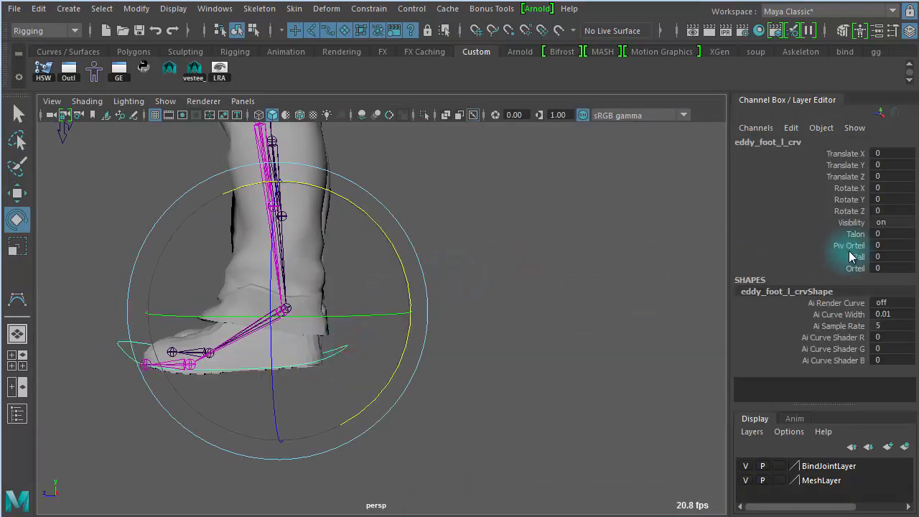
click(852, 240)
middle_drag(473, 262, 873, 253)
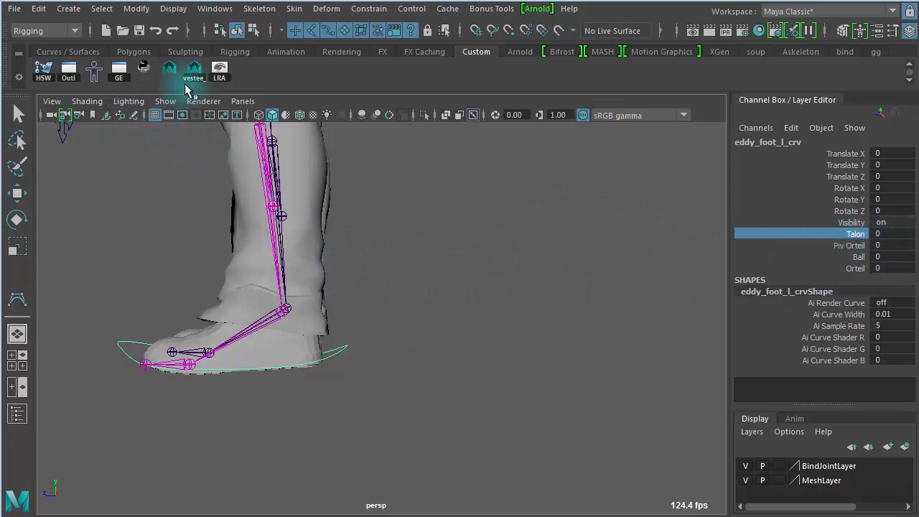
Open the Outliner, test rotating eddy_heelPiv_rotX_l_gr about -30 degrees in X, and undo the rotation
click(70, 71)
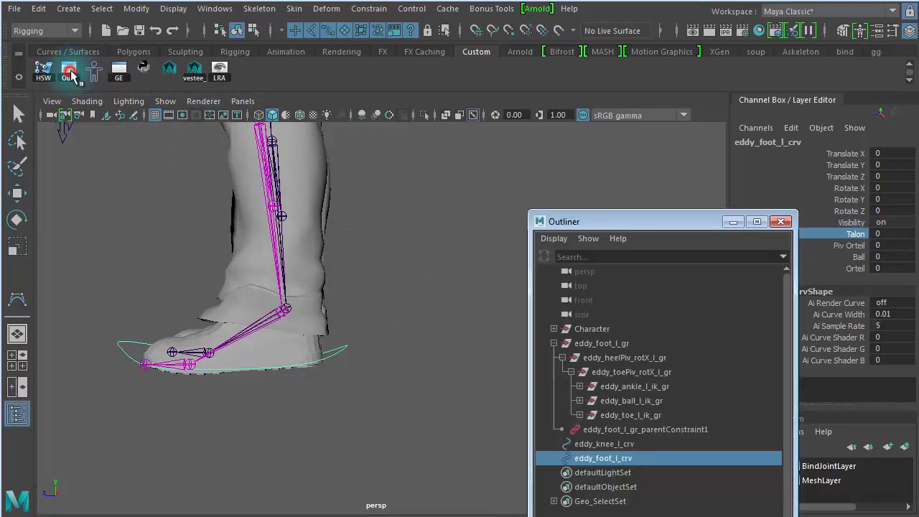
click(618, 359)
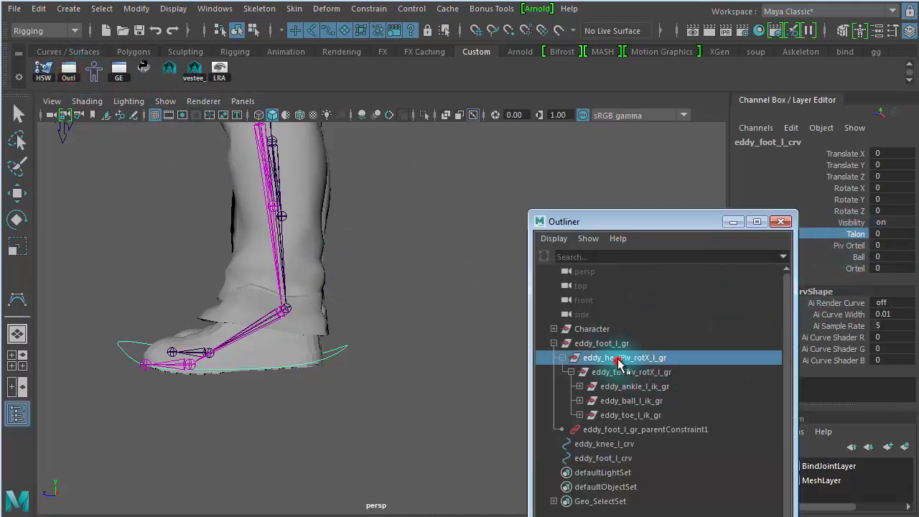
key(e)
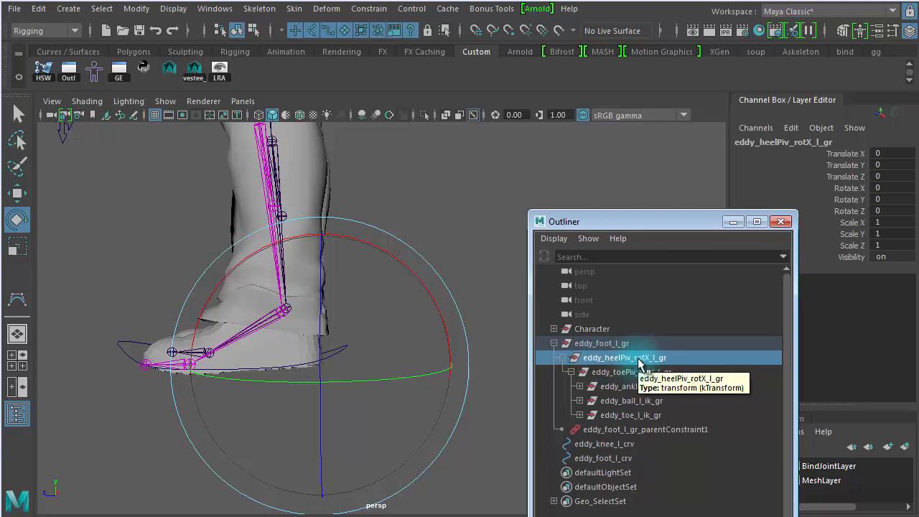
drag(425, 287, 458, 338)
key(ctrl+z)
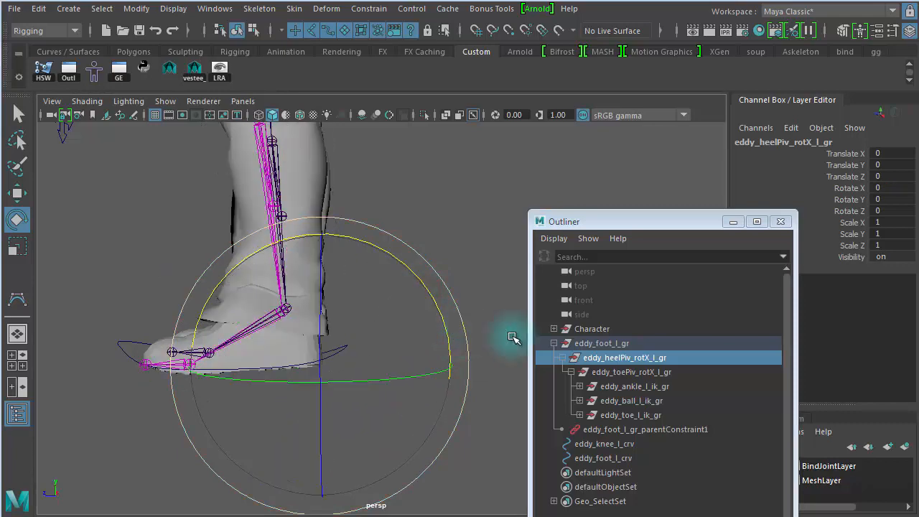
drag(430, 272, 474, 337)
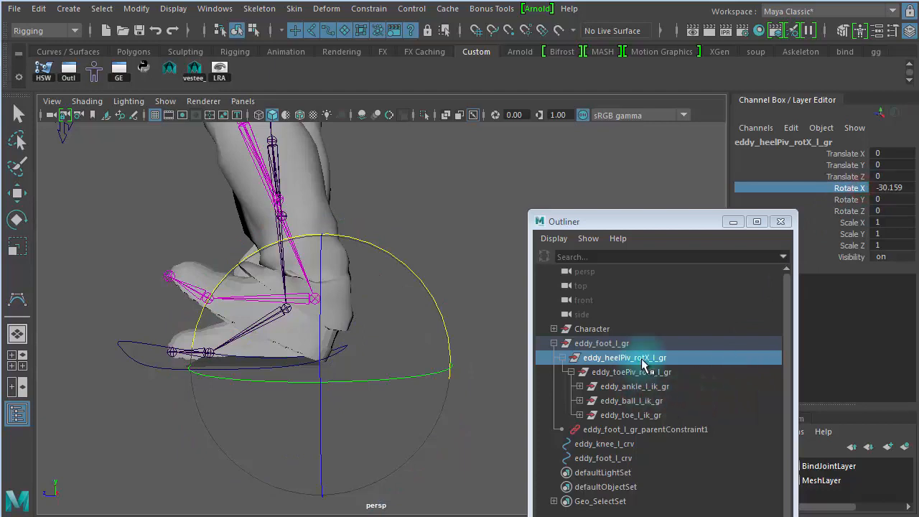
key(ctrl+z)
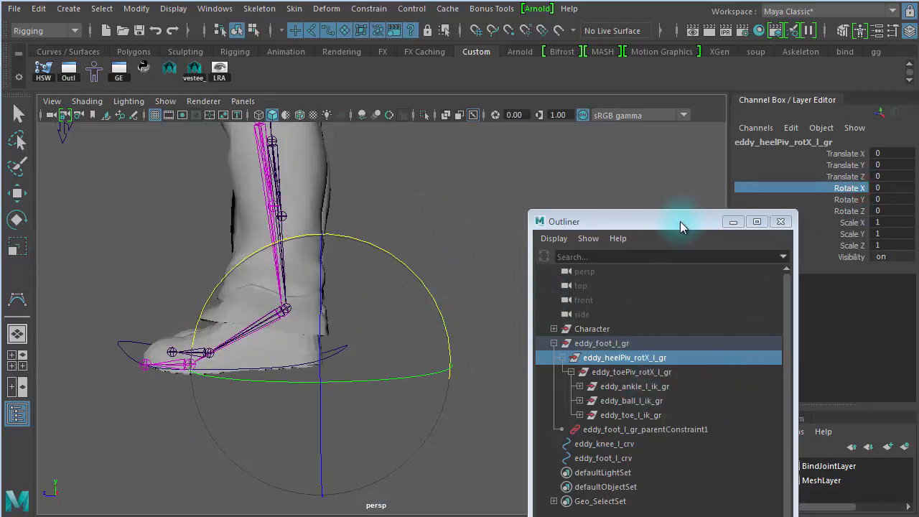
Open the Connection Editor and load the left foot control eddy_foot_l_crv as the output object
drag(680, 221, 852, 161)
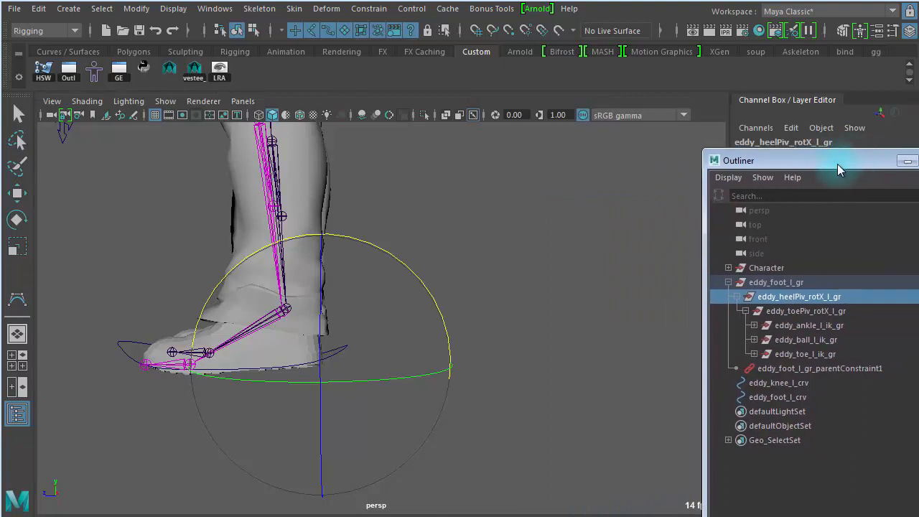
click(601, 264)
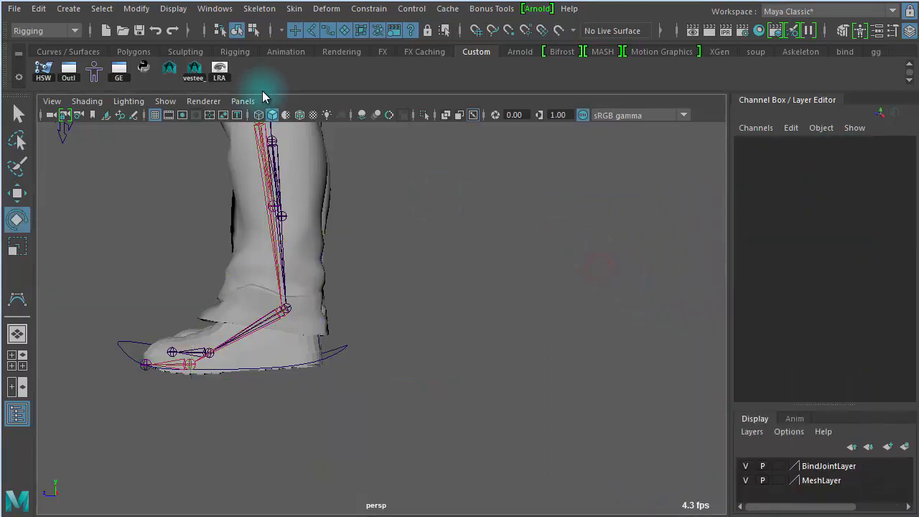
click(216, 9)
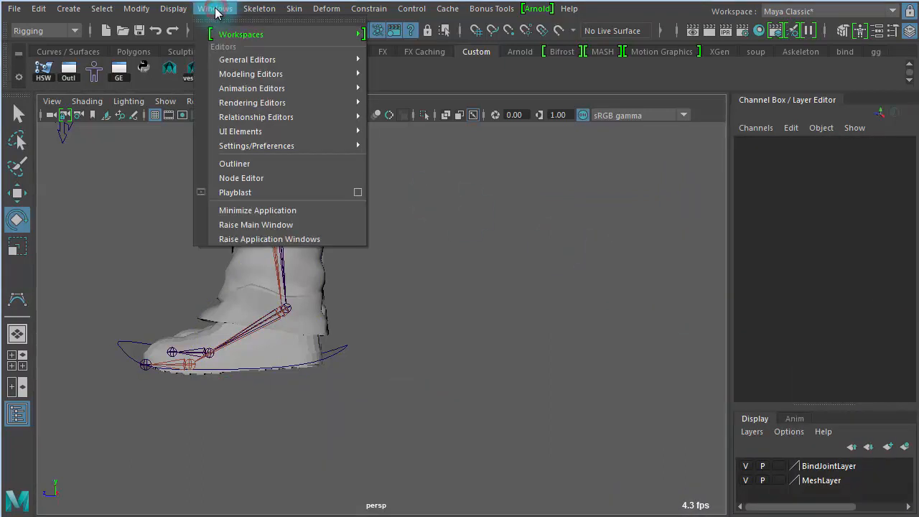
mouse_move(316, 74)
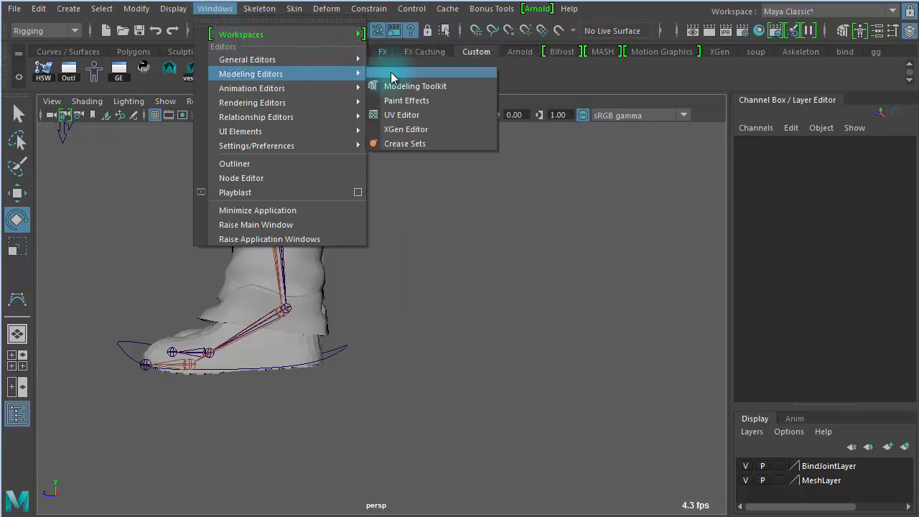
mouse_move(338, 60)
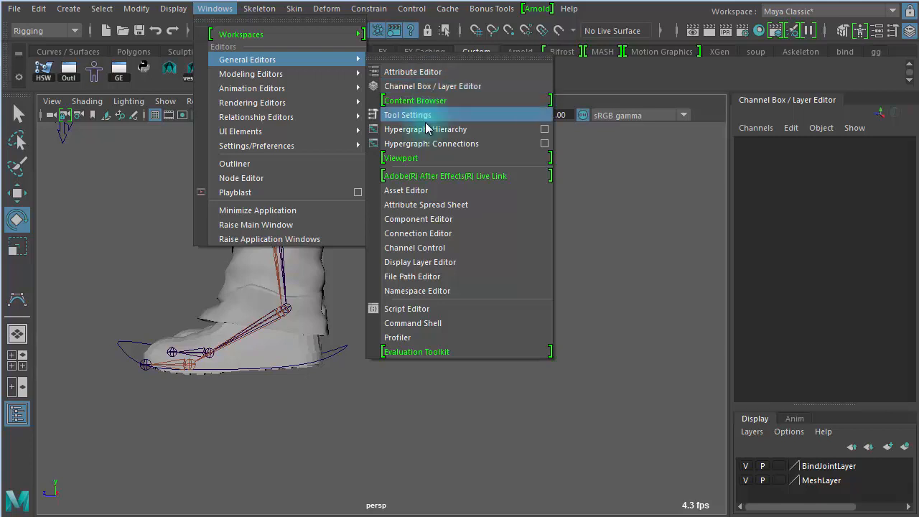
click(474, 233)
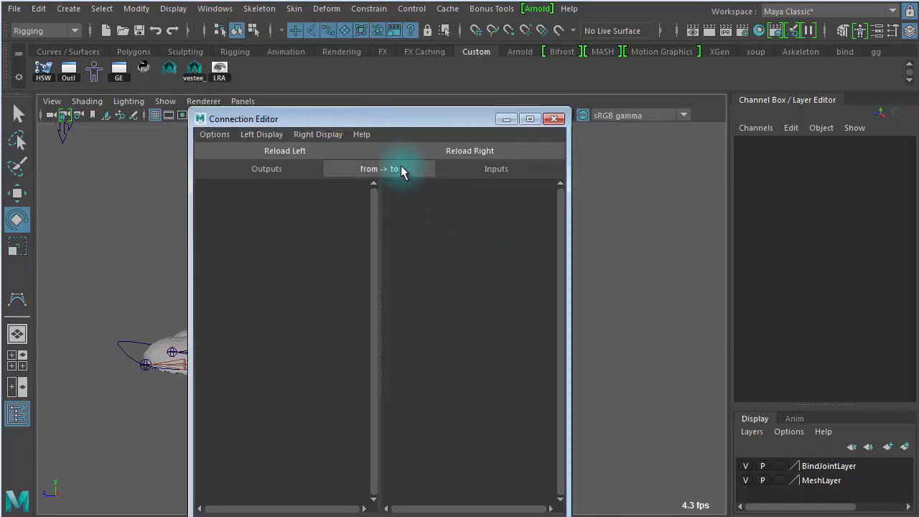
drag(375, 122, 499, 44)
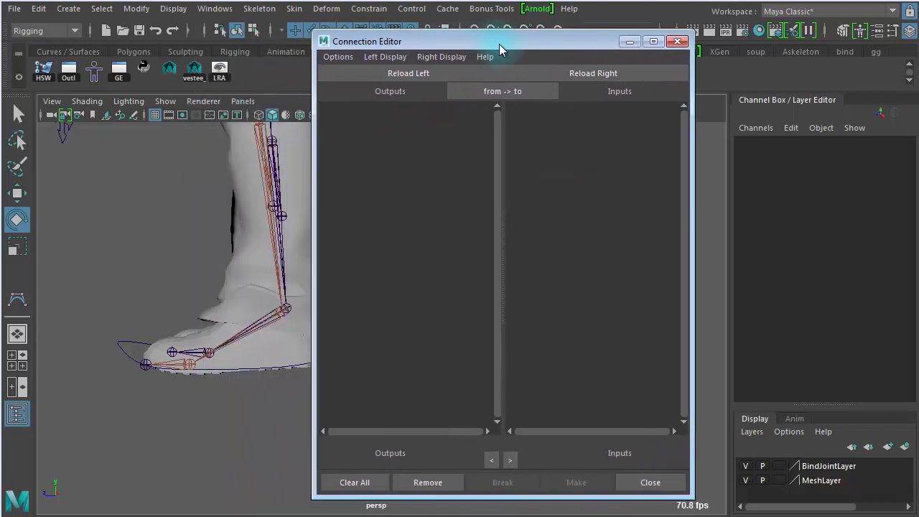
drag(120, 335, 120, 366)
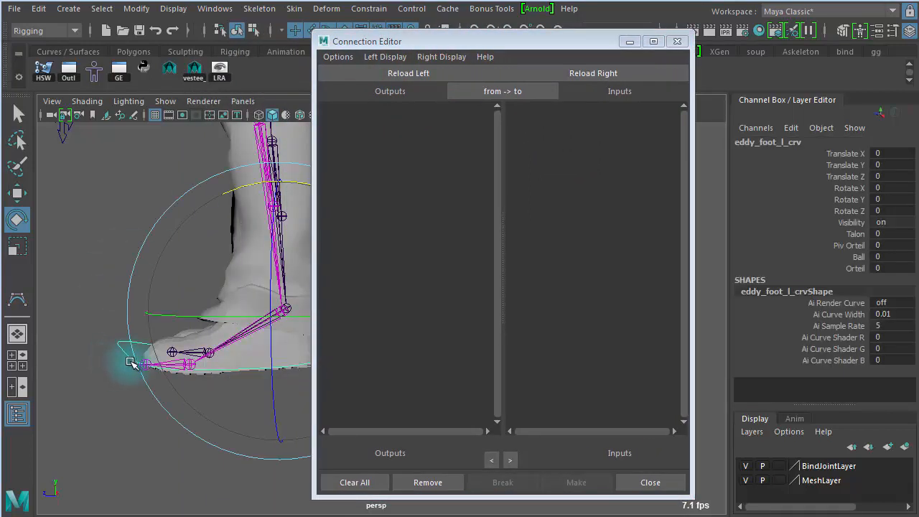
click(419, 76)
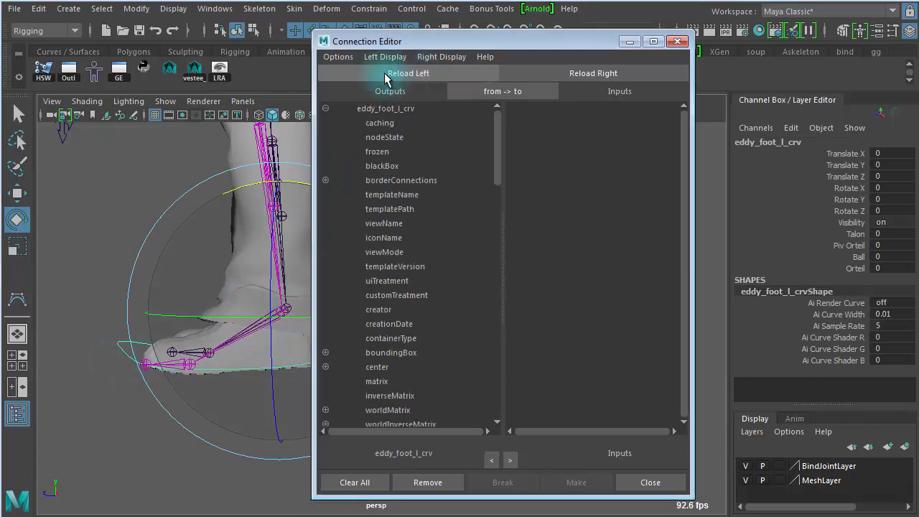
Load the heel pivot group eddy_heelPiv_rotX_l_gr as the input object of the Connection Editor
drag(525, 46, 341, 33)
drag(639, 47, 718, 60)
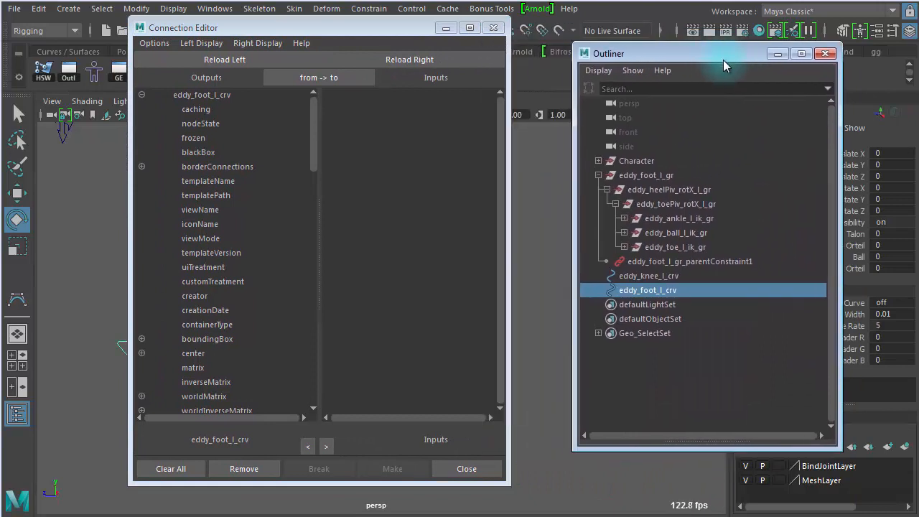
click(672, 191)
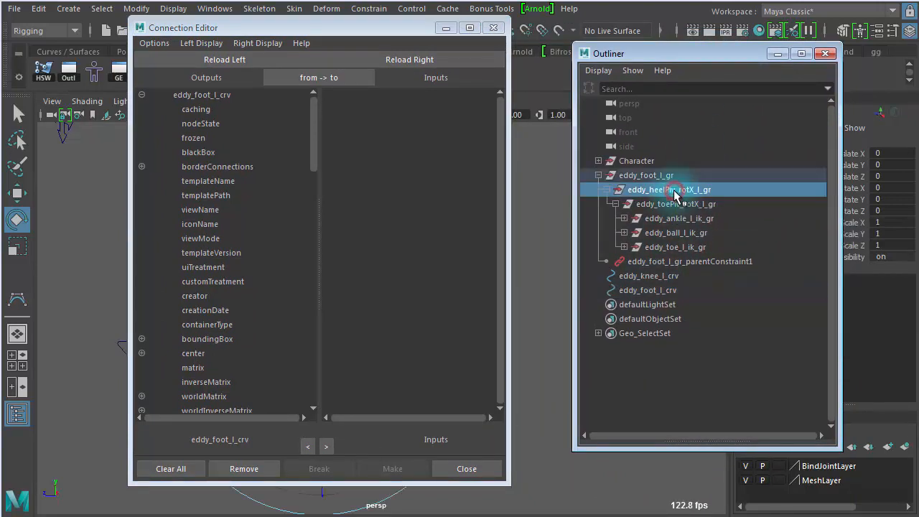
click(417, 61)
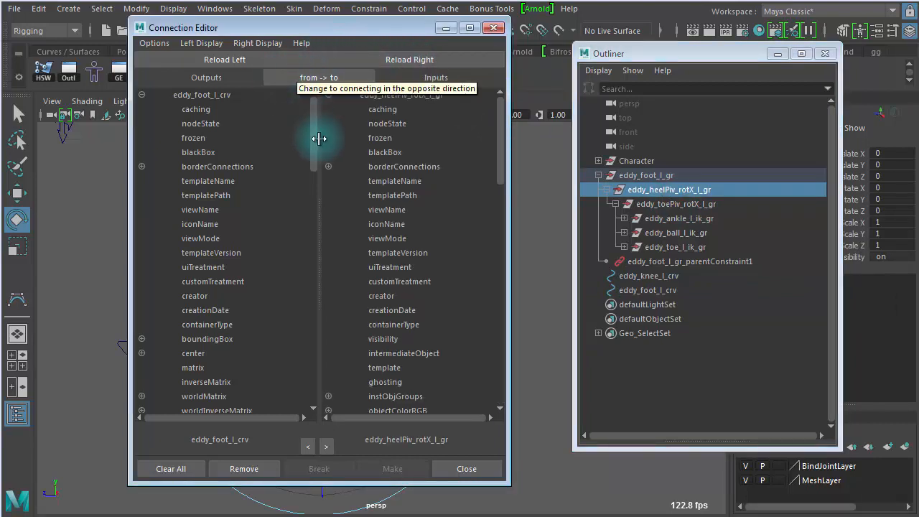
Connect the foot control's Talon attribute to rotateX of eddy_heelPiv_rotX_l_gr
drag(313, 143, 354, 400)
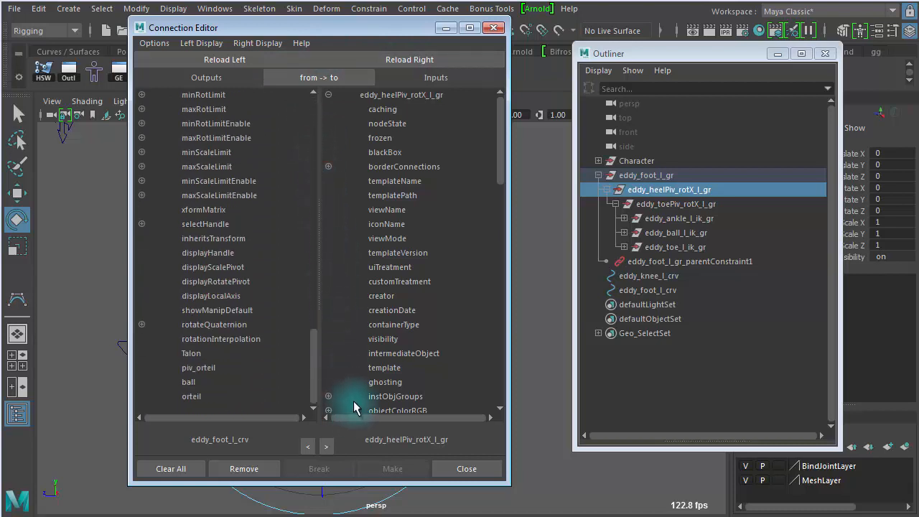
click(194, 354)
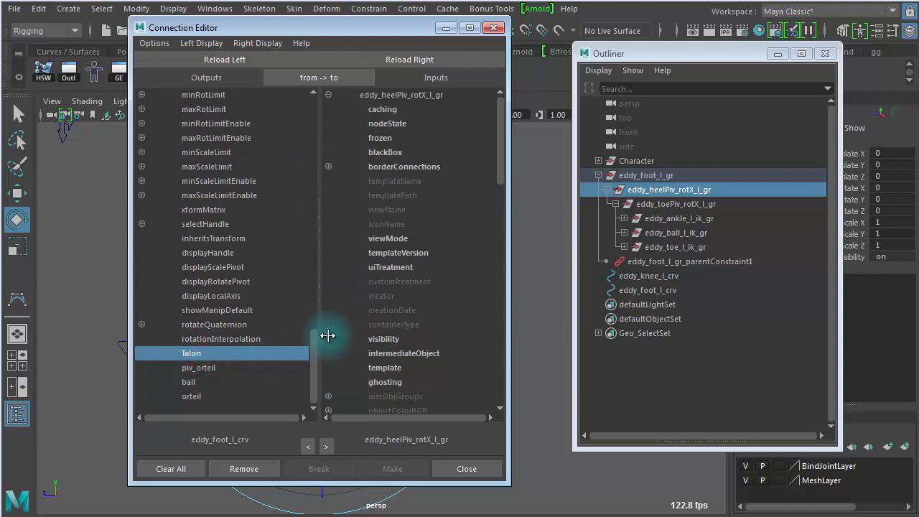
scroll(505, 136, down, 3)
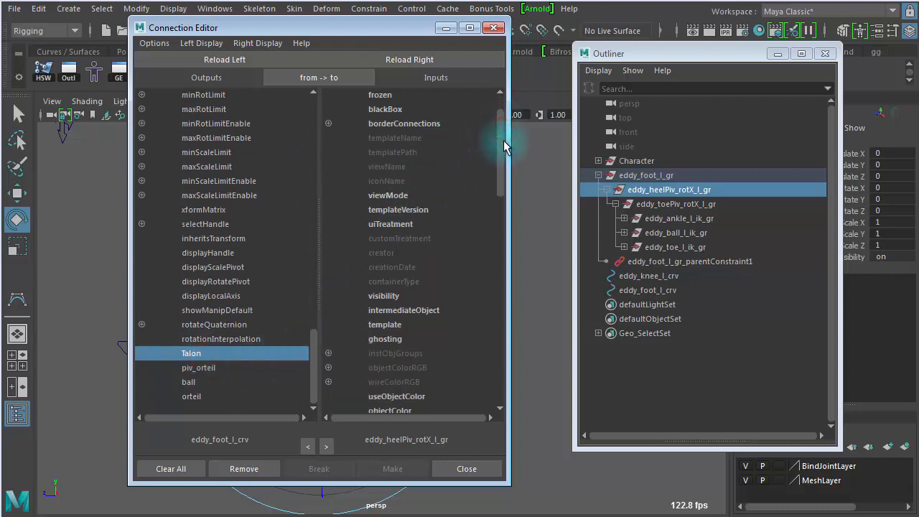
scroll(505, 136, up, 3)
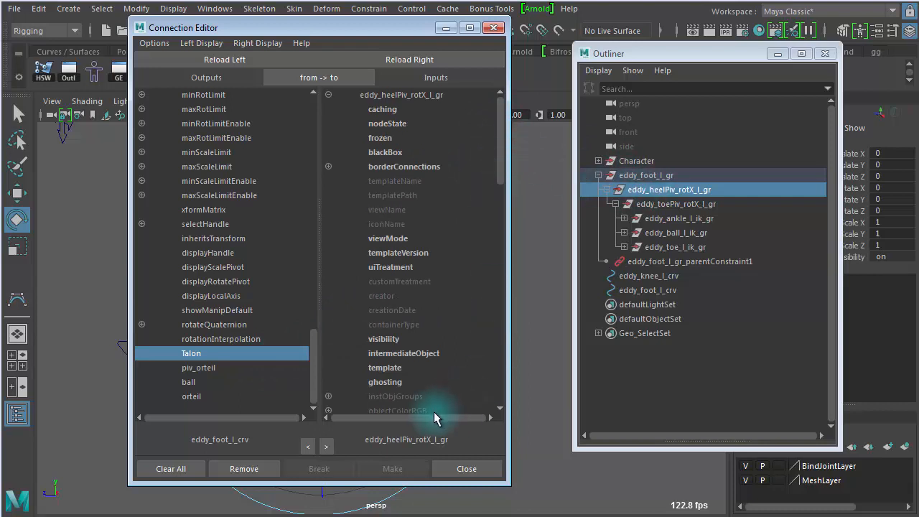
click(206, 449)
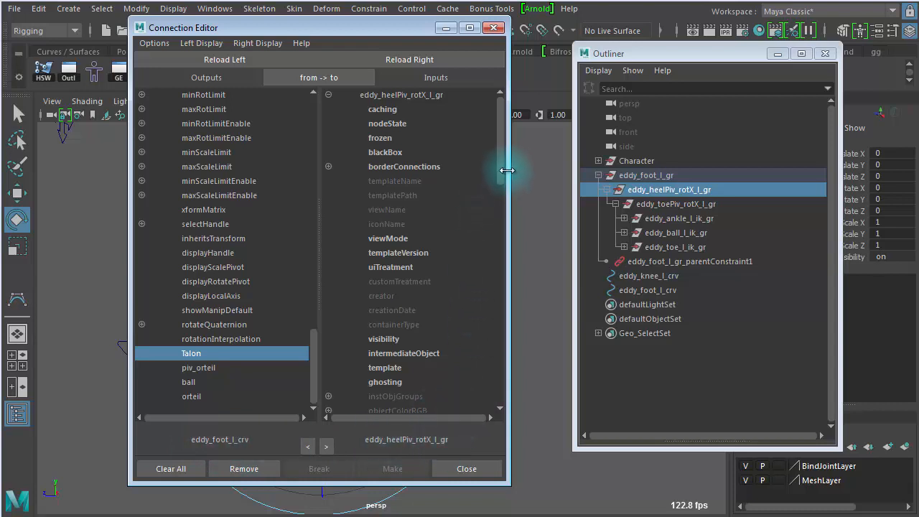
drag(500, 181, 514, 309)
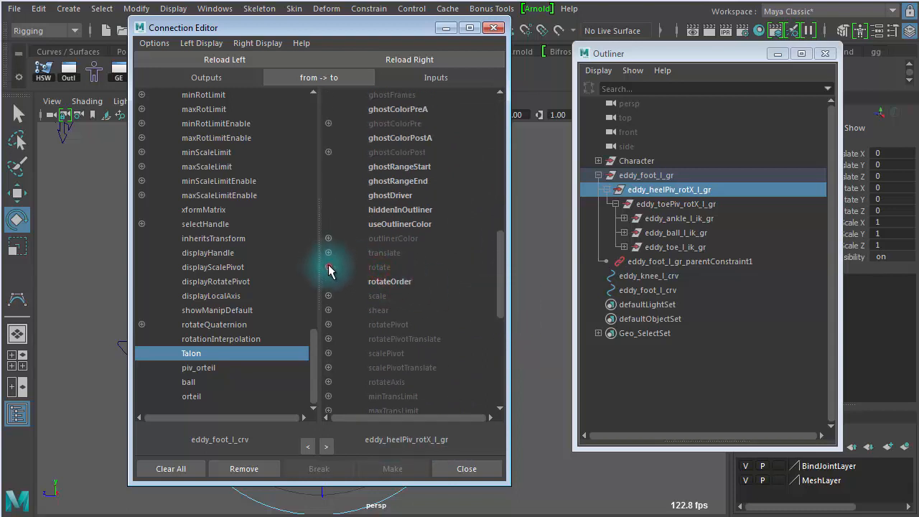
click(328, 268)
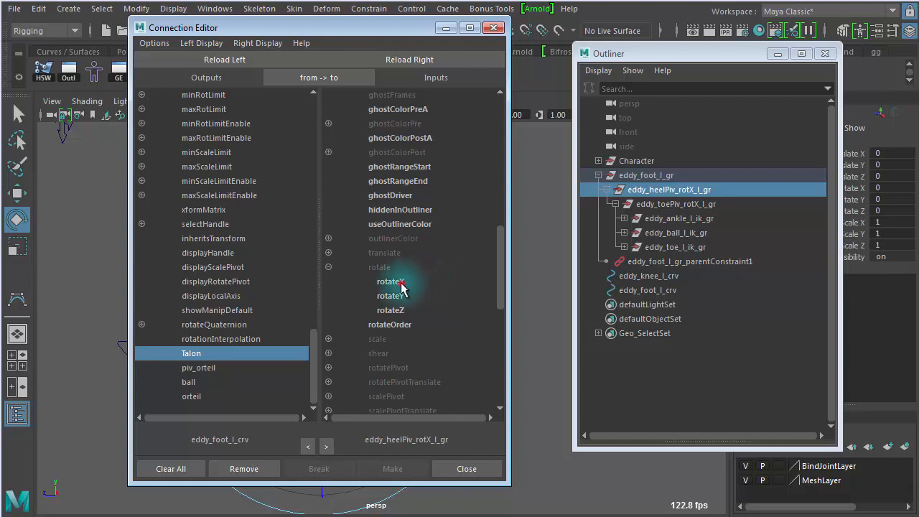
click(398, 282)
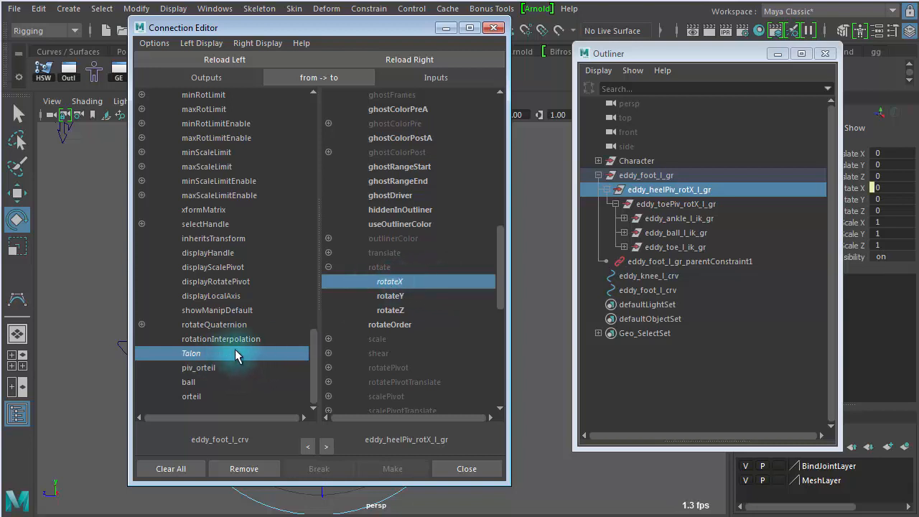
click(399, 281)
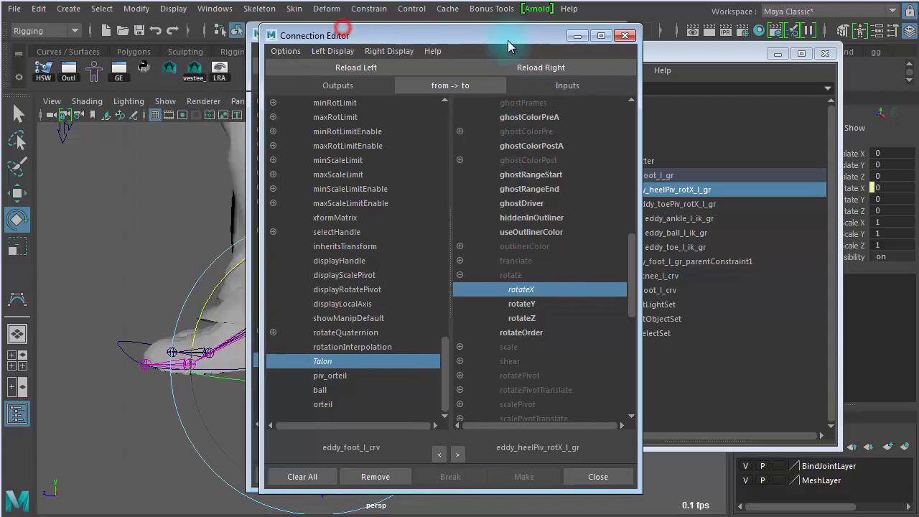
Test the foot control eddy_foot_l_crv by scrubbing its Talon attribute to about -18.6, and undo the change
click(493, 27)
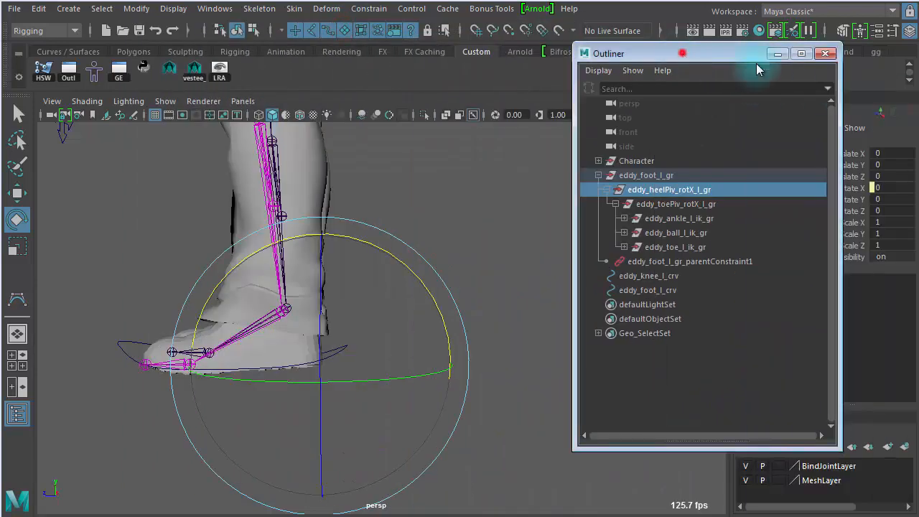
click(825, 54)
click(551, 250)
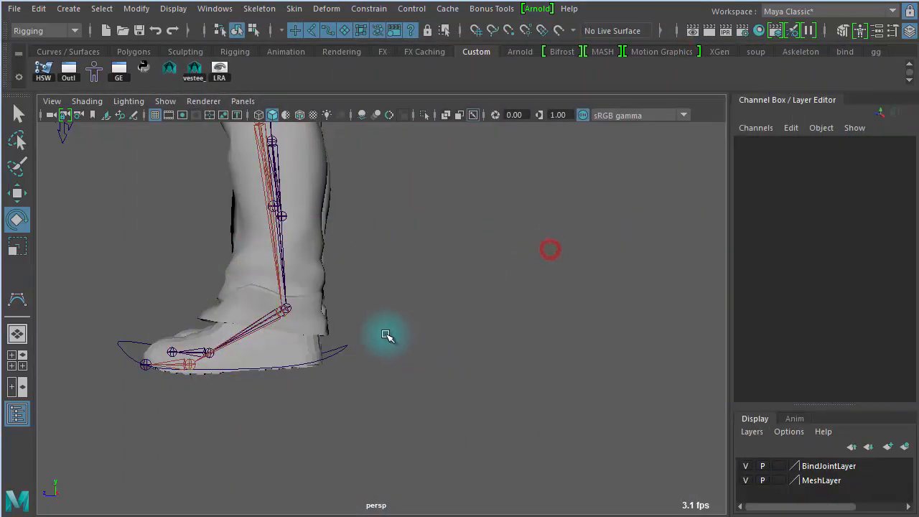
click(335, 350)
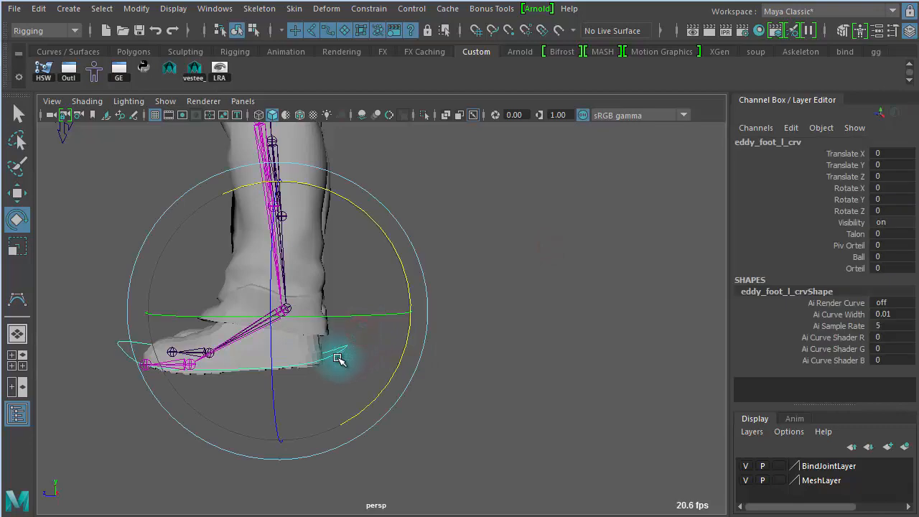
click(856, 234)
middle_drag(496, 238, 354, 254)
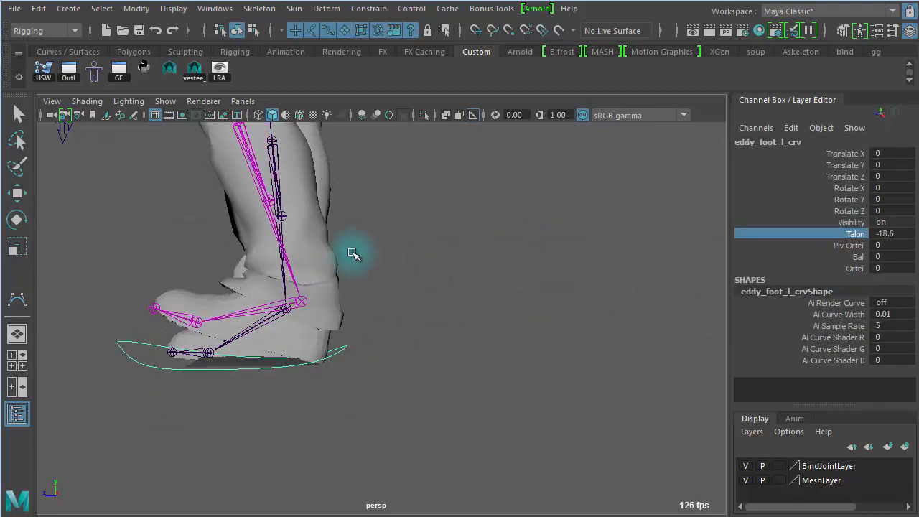
key(ctrl+z)
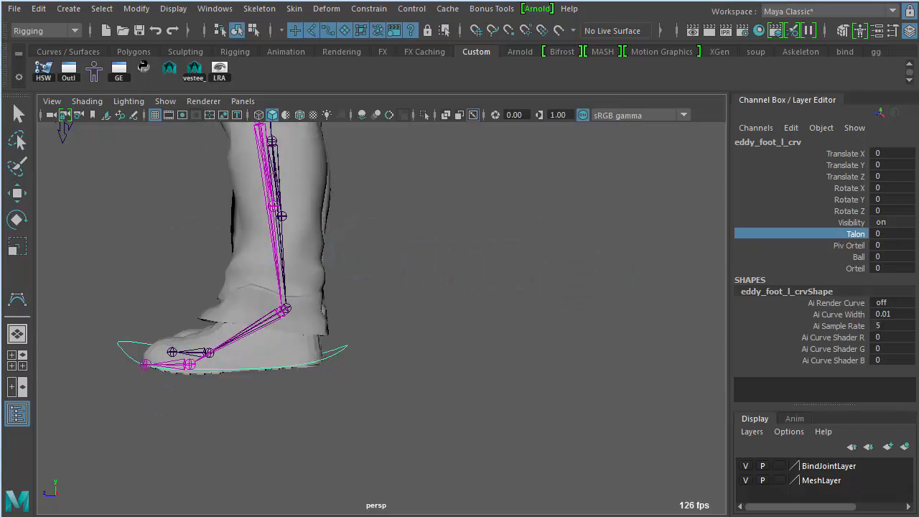
Connect the foot control's piv_orteil attribute to rotateX of eddy_toePiv_rotX_l_gr in the Connection Editor
drag(918, 71, 766, 72)
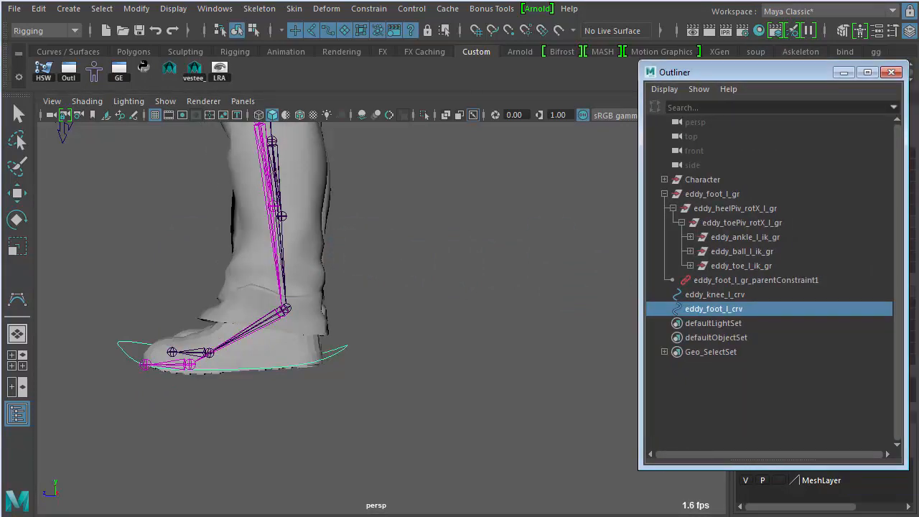
drag(918, 90, 373, 23)
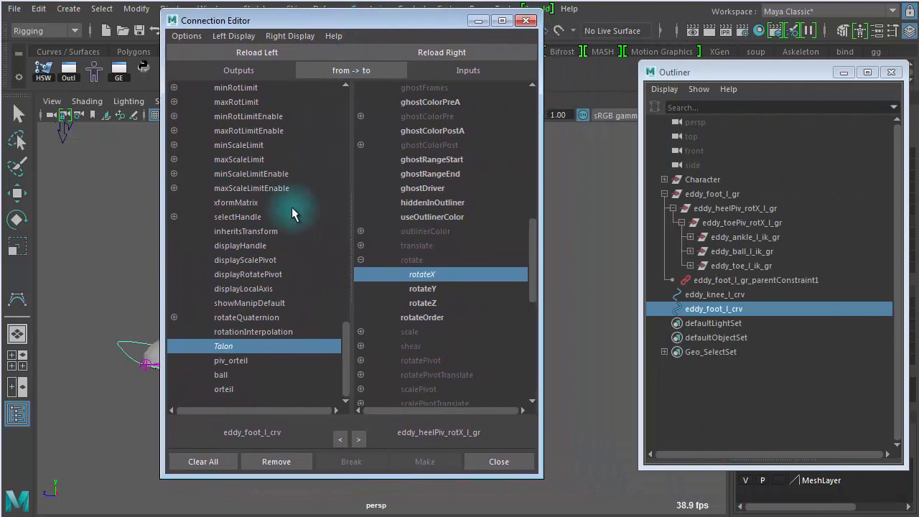
click(238, 365)
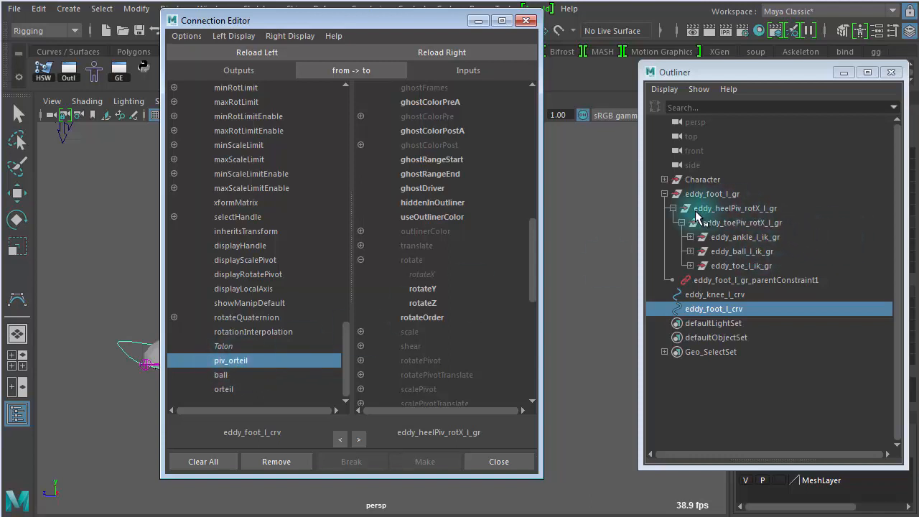
click(733, 224)
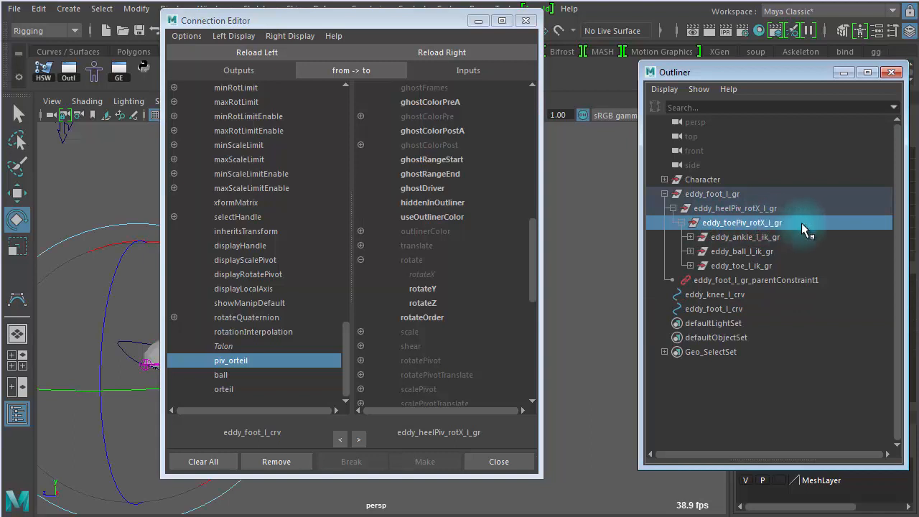
click(450, 56)
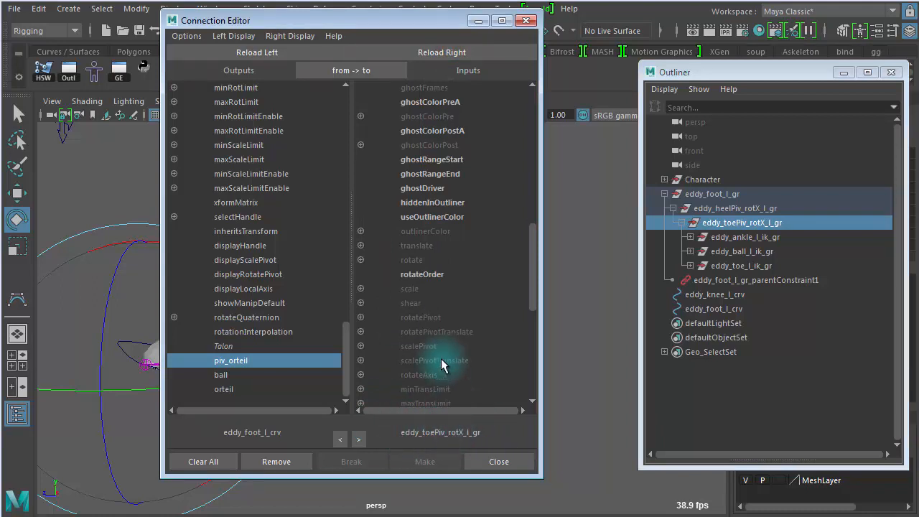
click(360, 260)
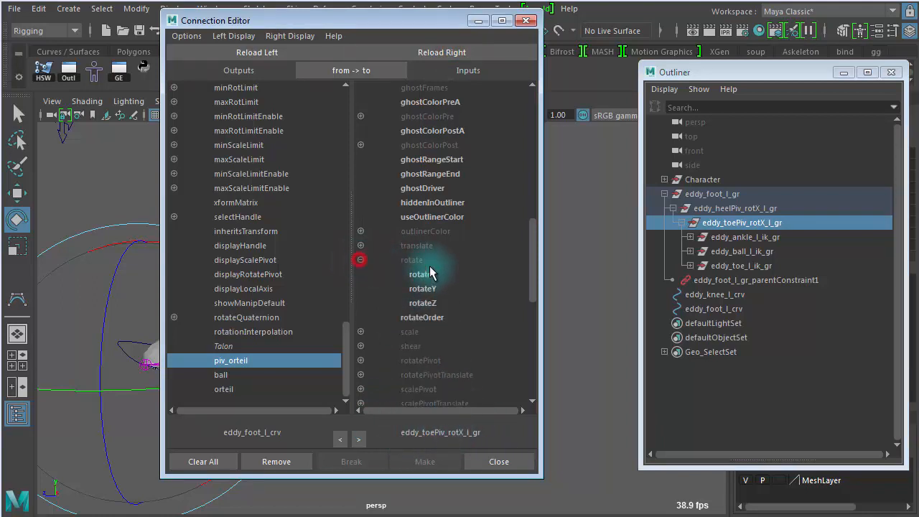
click(435, 274)
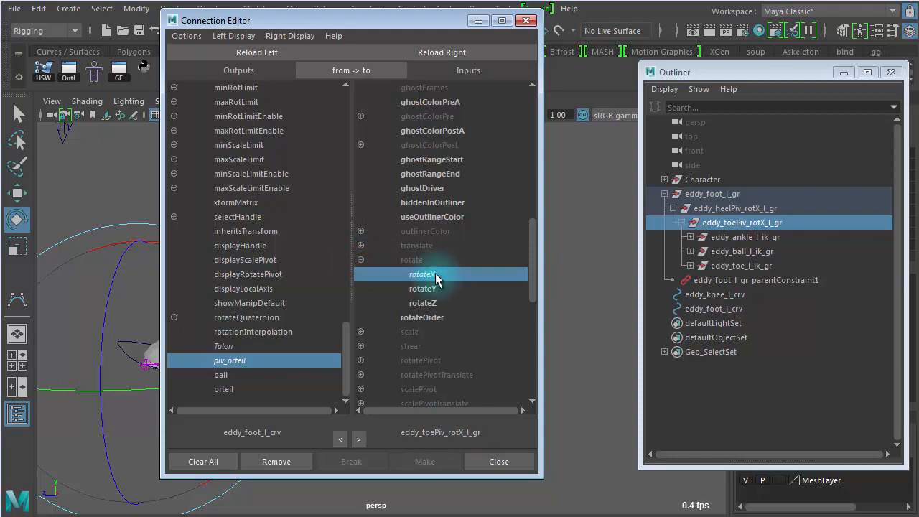
Choose ball as the foot control's output attribute and select the ankle group eddy_ankle_l_ik_gr
click(224, 375)
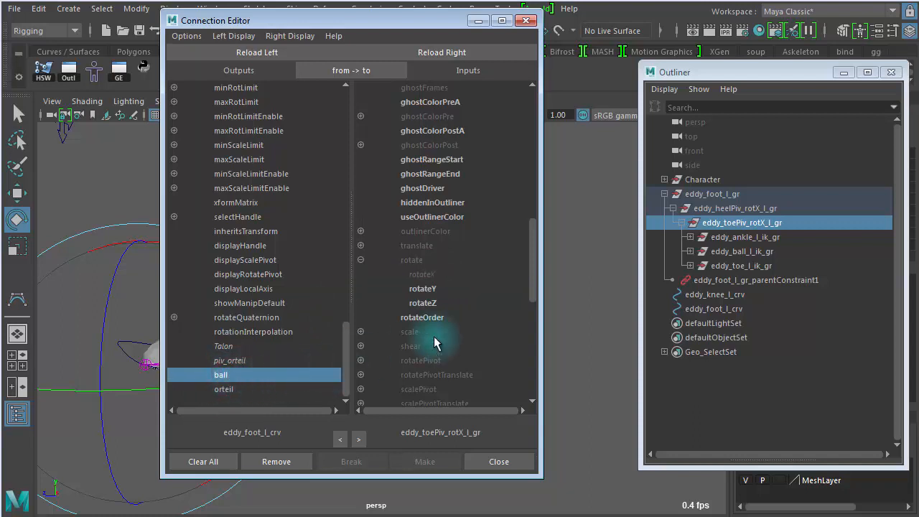
click(762, 238)
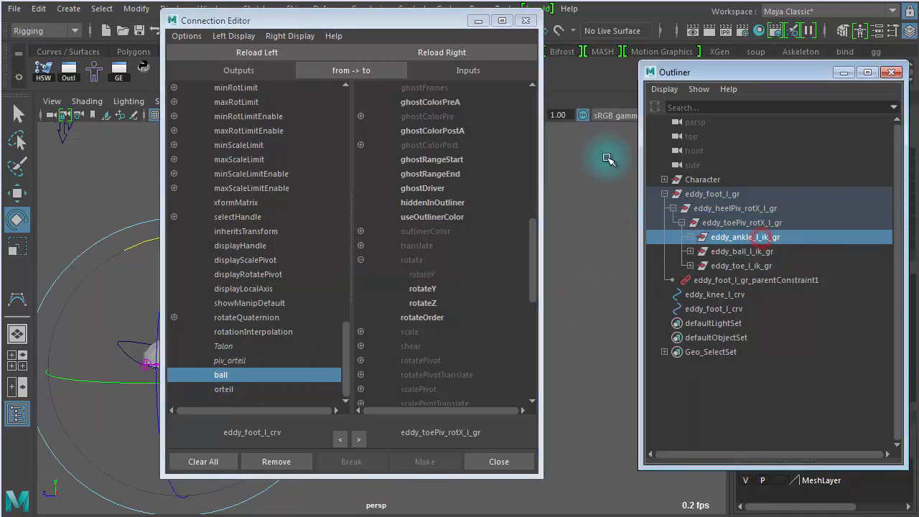
Test rotating eddy_ankle_l_ik_gr about 43 degrees in X, and undo the rotation
drag(373, 20, 0, 46)
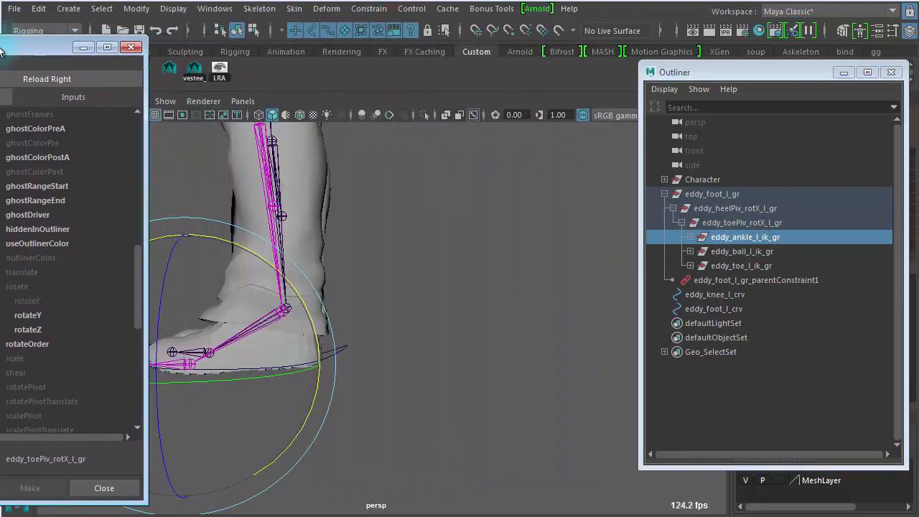
drag(734, 75, 503, 71)
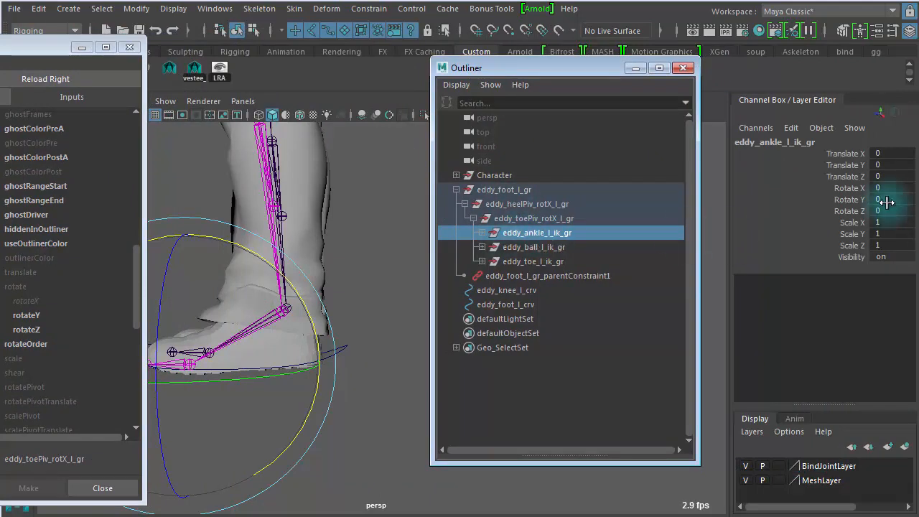
click(850, 188)
middle_drag(293, 241, 243, 245)
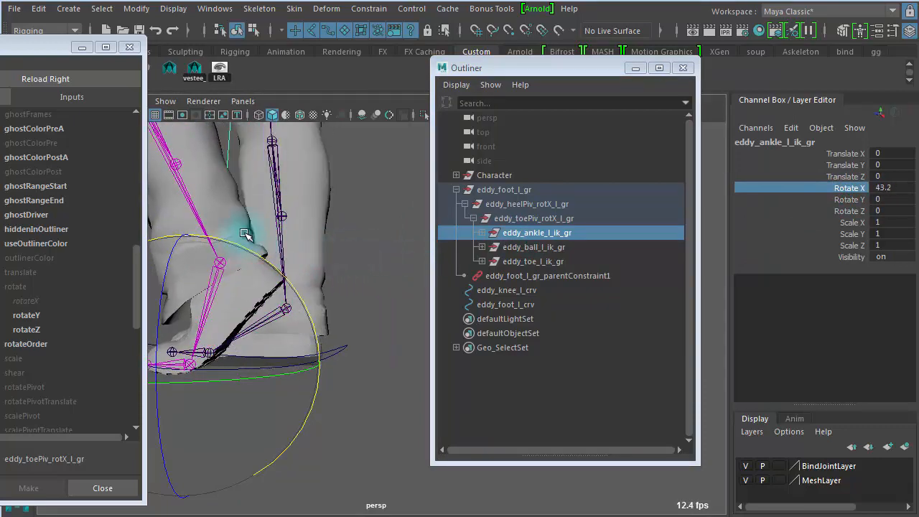
key(ctrl+z)
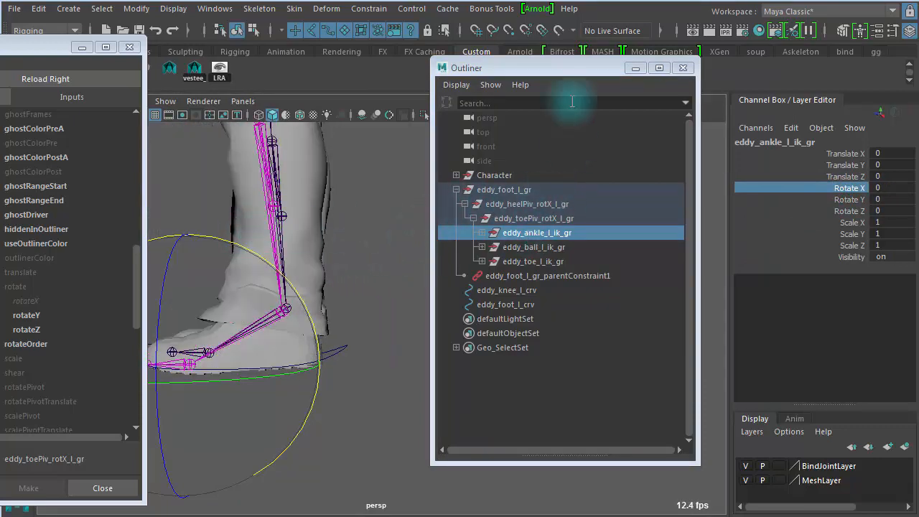
Load eddy_ankle_l_ik_gr as the input object and connect the foot control's ball attribute to its rotateX
drag(571, 69, 764, 54)
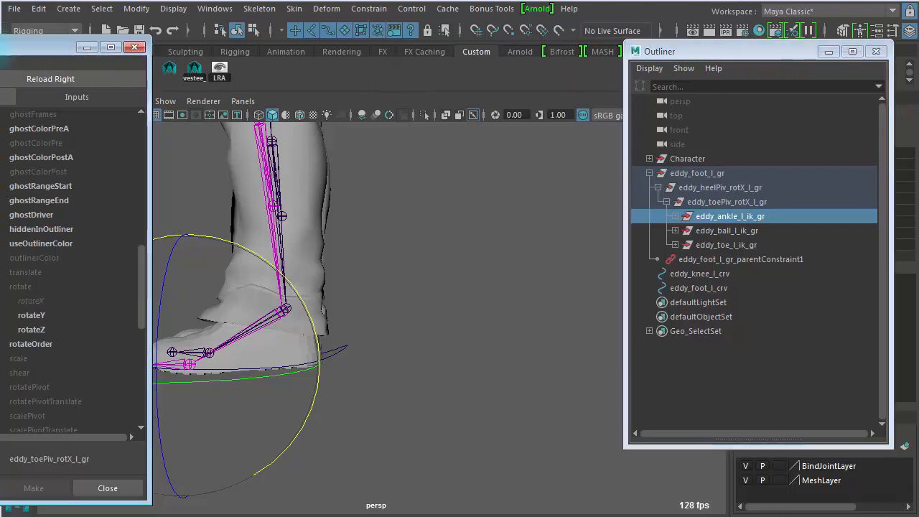
drag(6, 47, 342, 23)
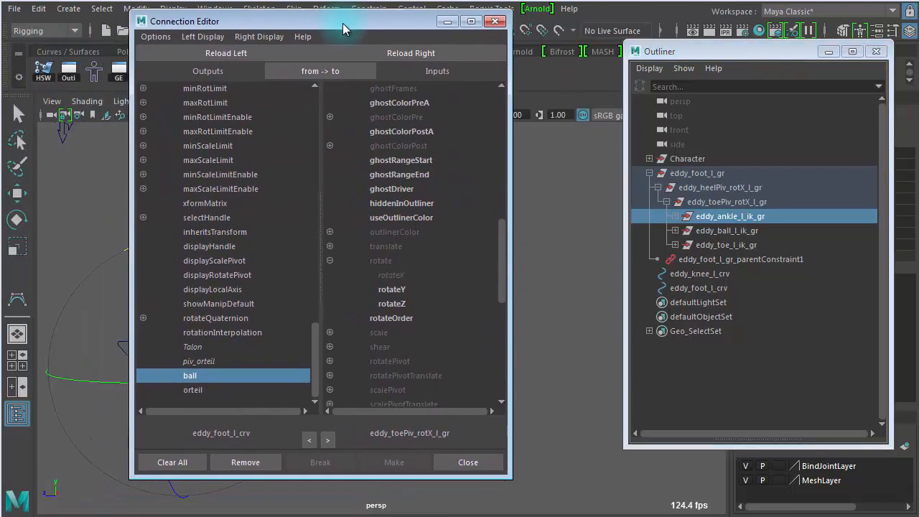
click(430, 52)
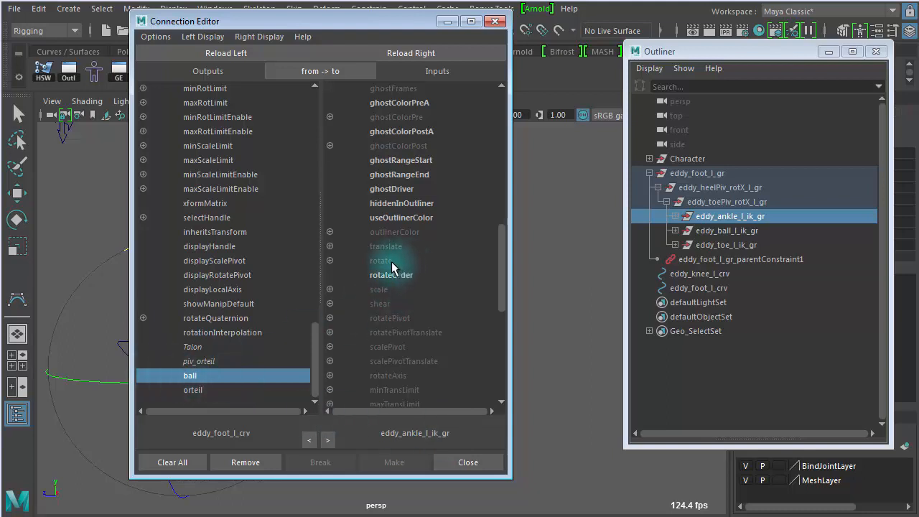
click(329, 261)
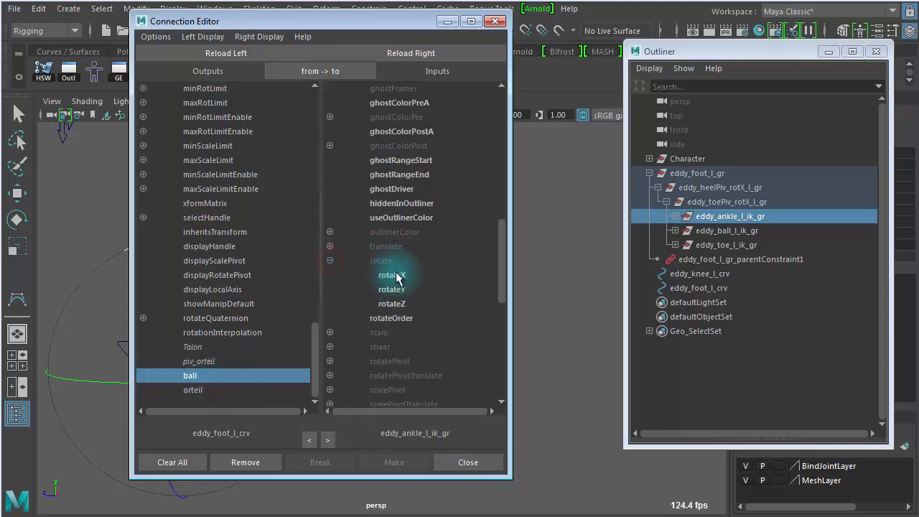
click(395, 275)
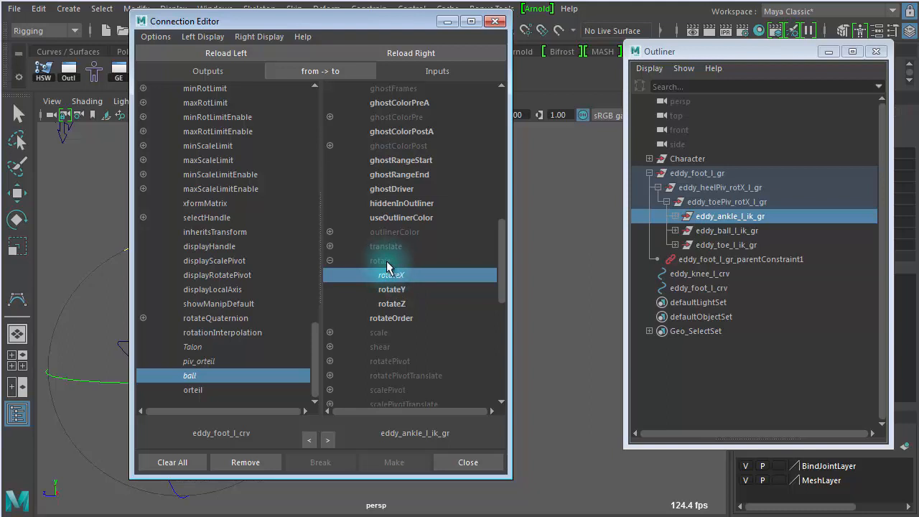
Test rotating the toe group eddy_toe_l_ik_gr about -18 degrees in X, and reset its Rotate X to 0
click(749, 245)
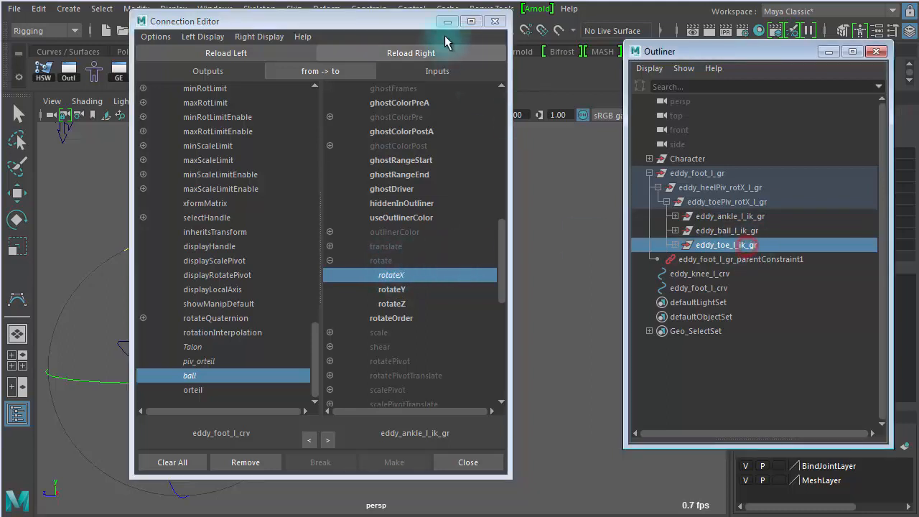
drag(410, 25, 66, 46)
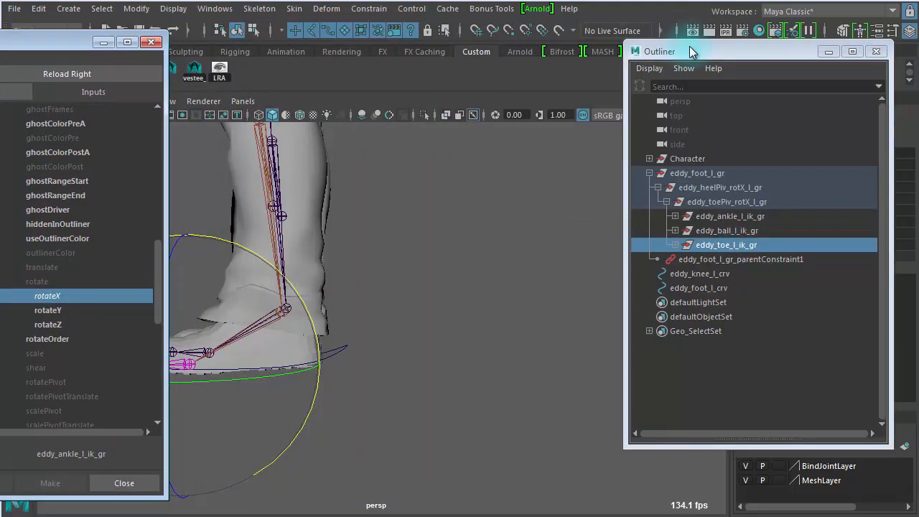
drag(678, 52, 507, 81)
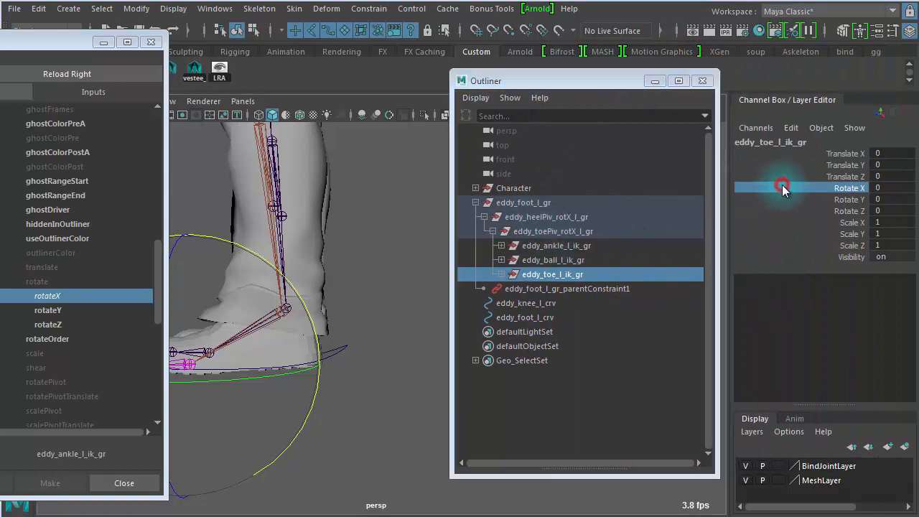
middle_drag(388, 230, 332, 238)
drag(134, 34, 34, 46)
middle_drag(365, 172, 404, 233)
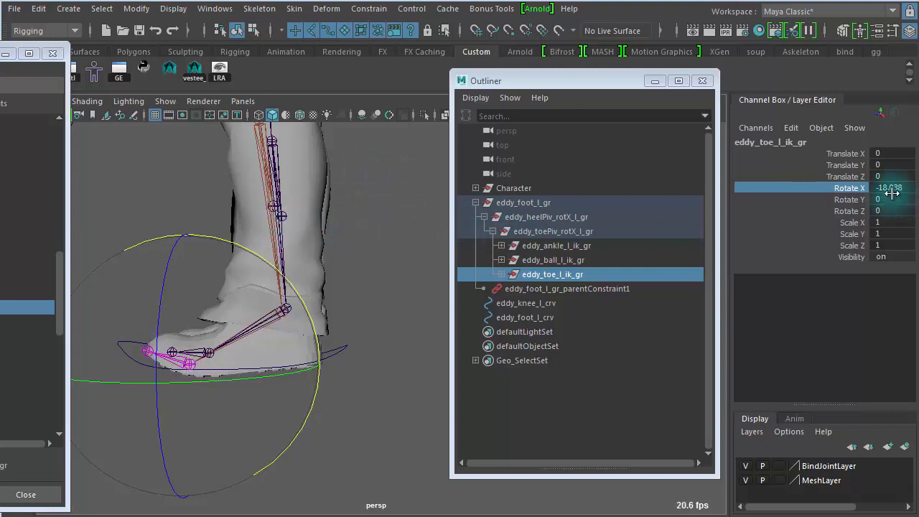
double_click(890, 188)
key(Return)
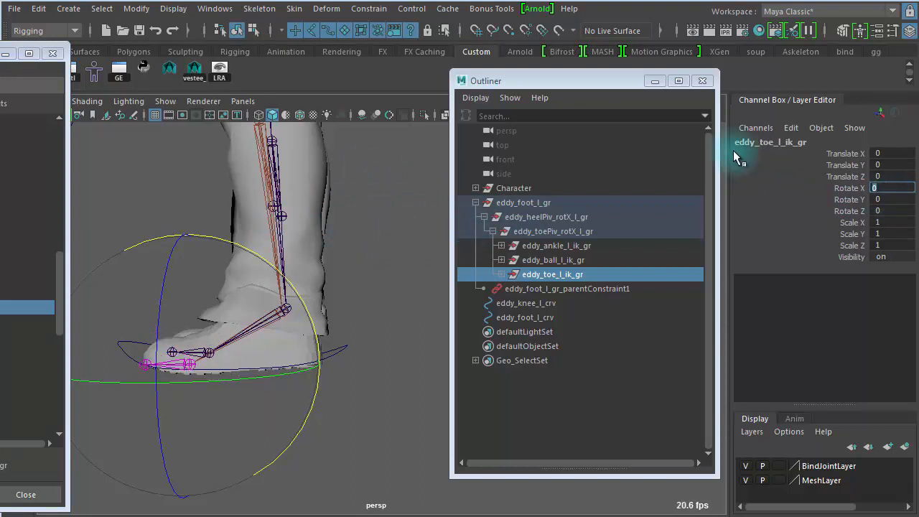
Load eddy_toe_l_ik_gr as the input object, connect the foot control's orteil attribute to its rotateX, and clear the editor from view
drag(559, 82, 796, 73)
drag(288, 45, 302, 36)
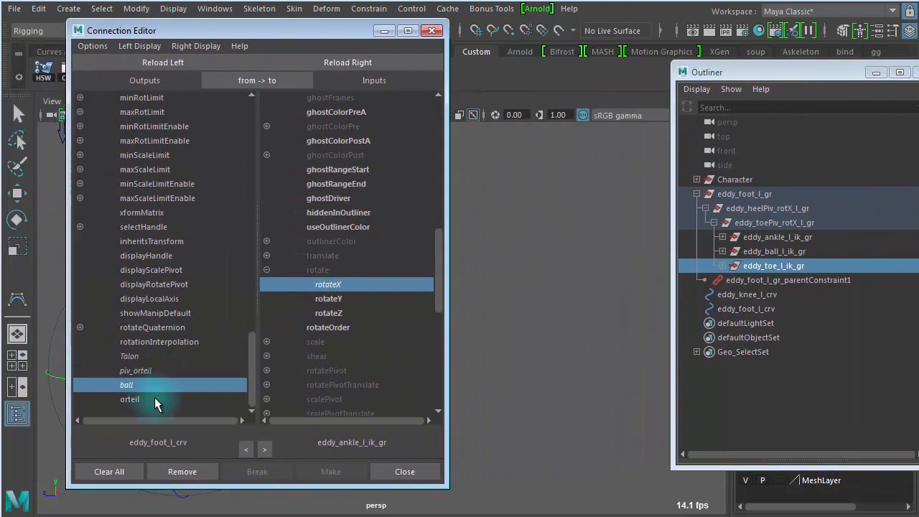
click(137, 400)
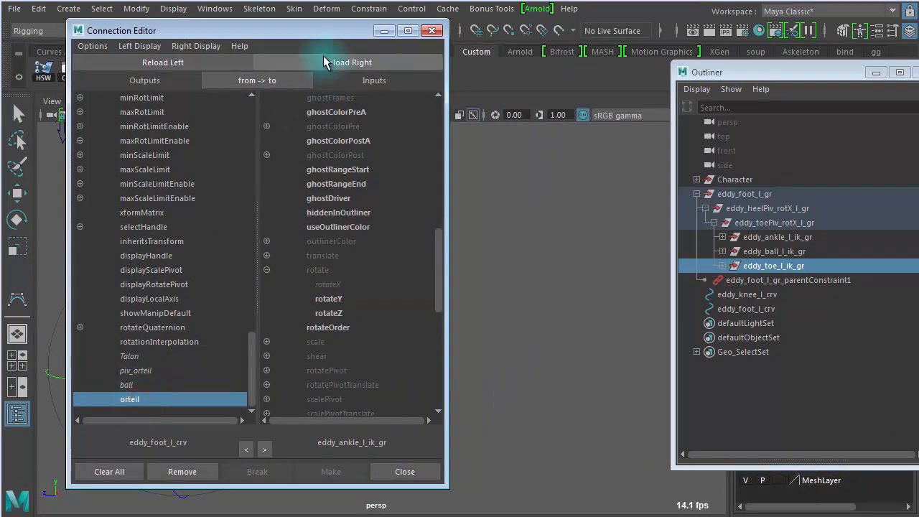
key(e)
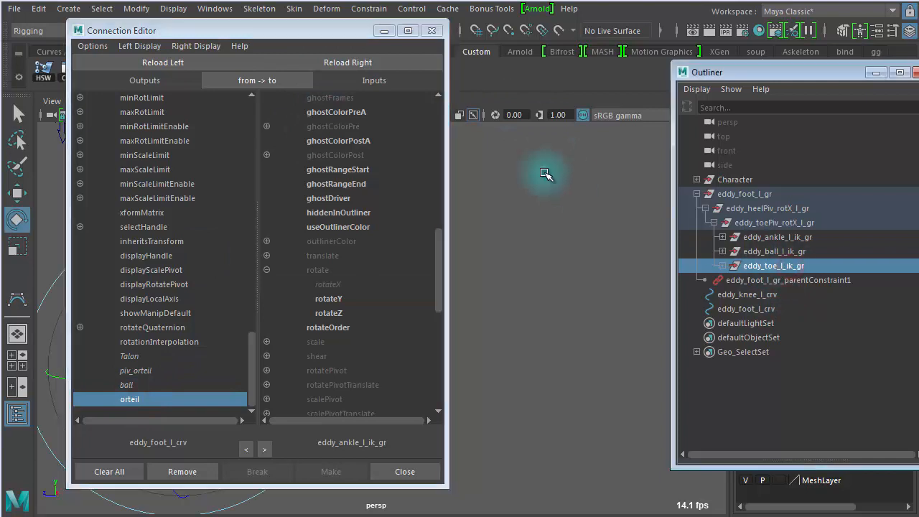
click(361, 63)
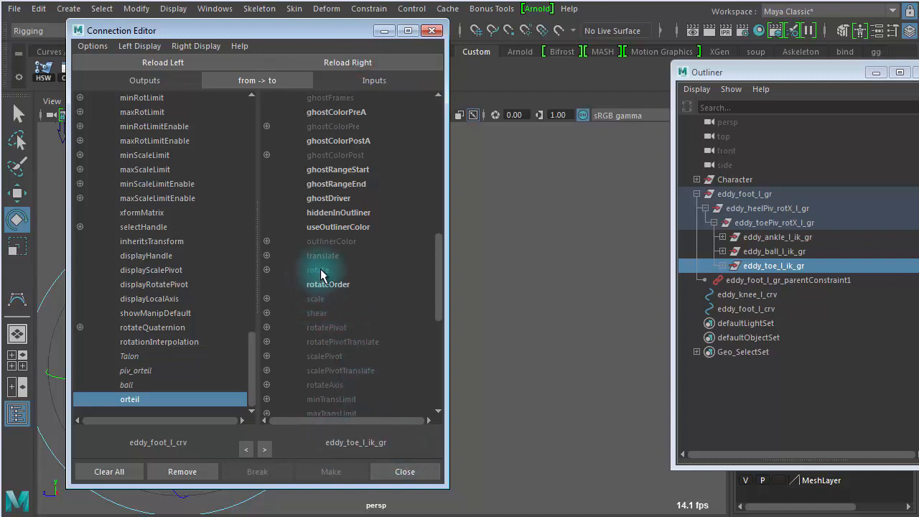
click(267, 270)
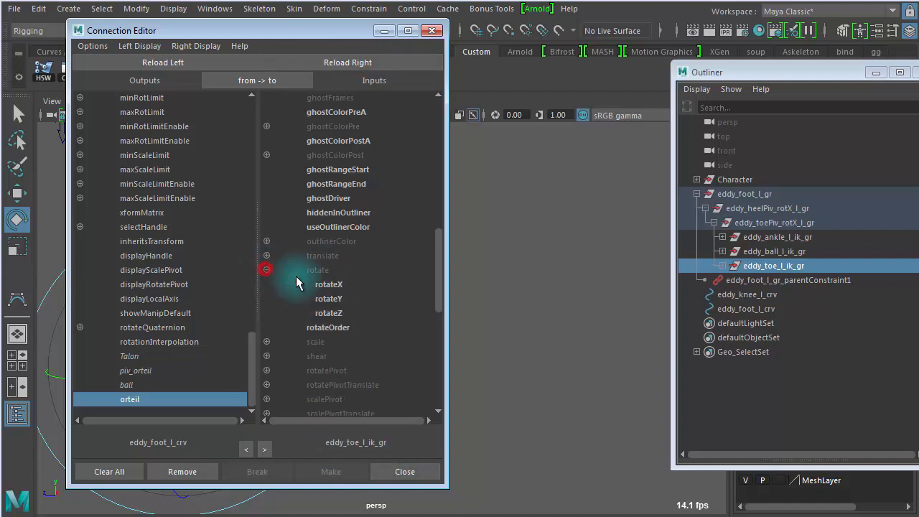
click(338, 285)
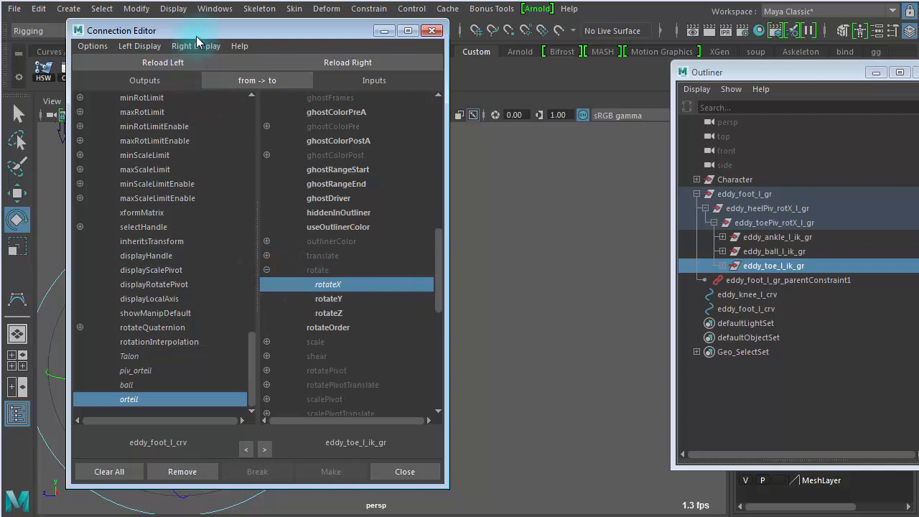
drag(214, 34, 918, 79)
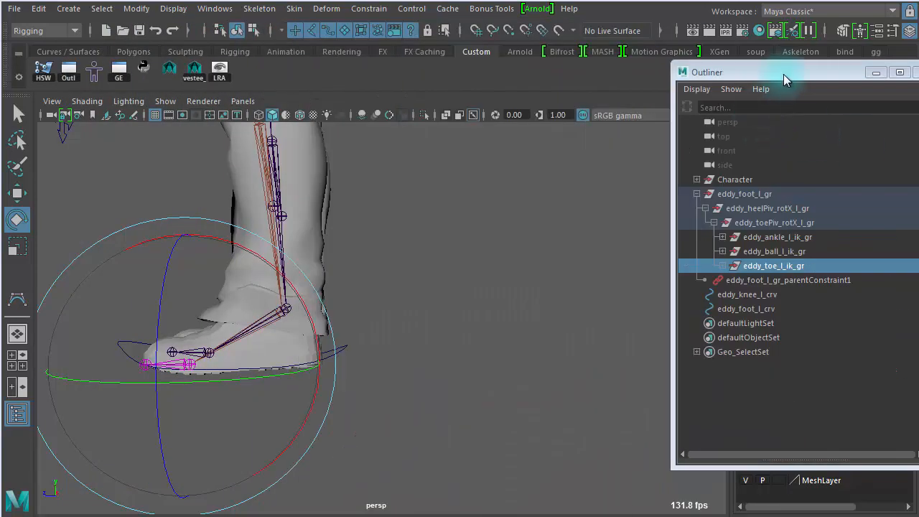
Close the Outliner and select the left foot control curve eddy_foot_l_crv
drag(783, 74, 660, 84)
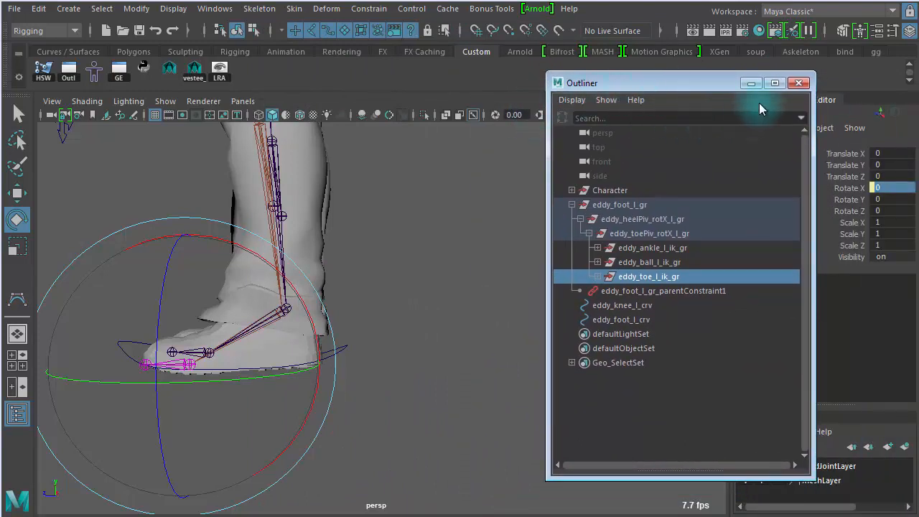
click(799, 83)
click(519, 298)
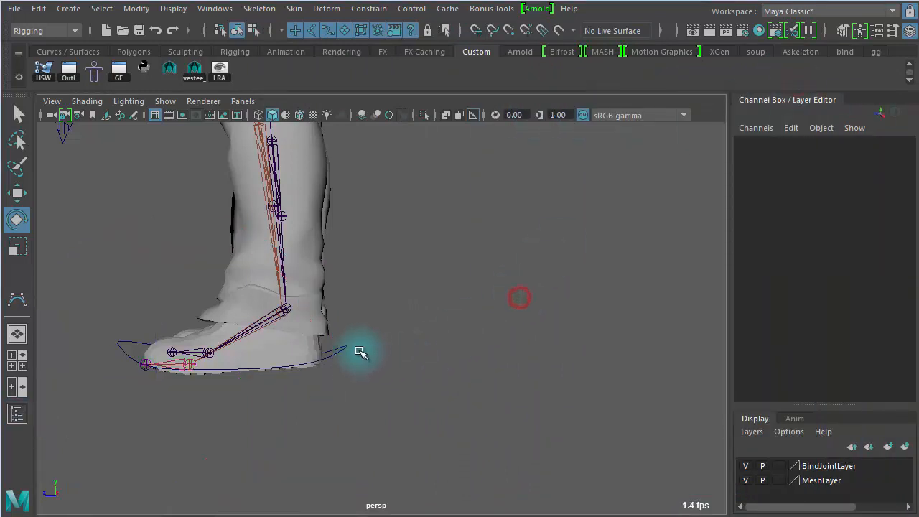
click(342, 368)
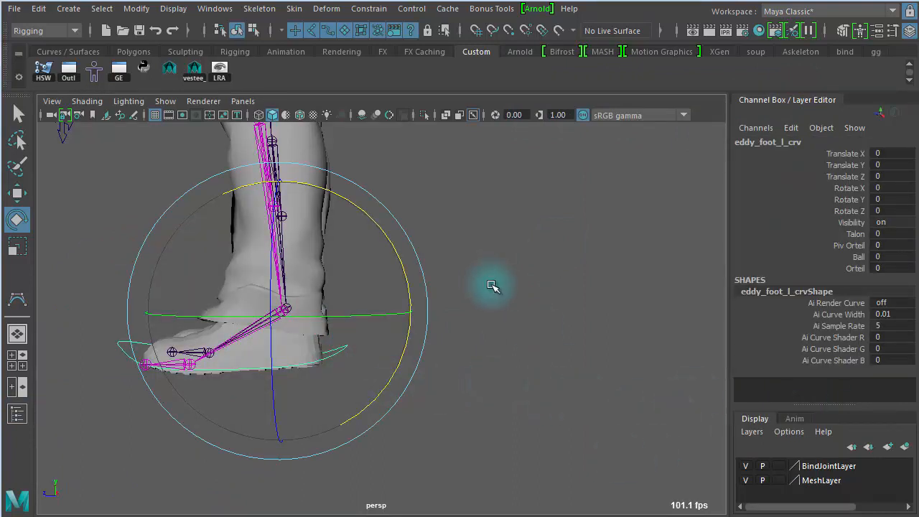
Test the foot control's Talon channel with a scrub and its Piv Orteil channel with another, undoing each change
click(855, 234)
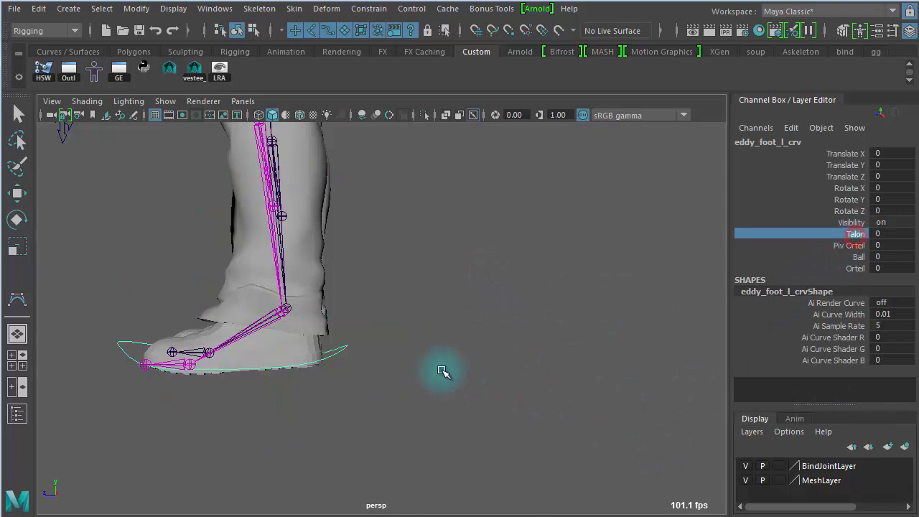
middle_drag(442, 370, 153, 372)
key(ctrl+z)
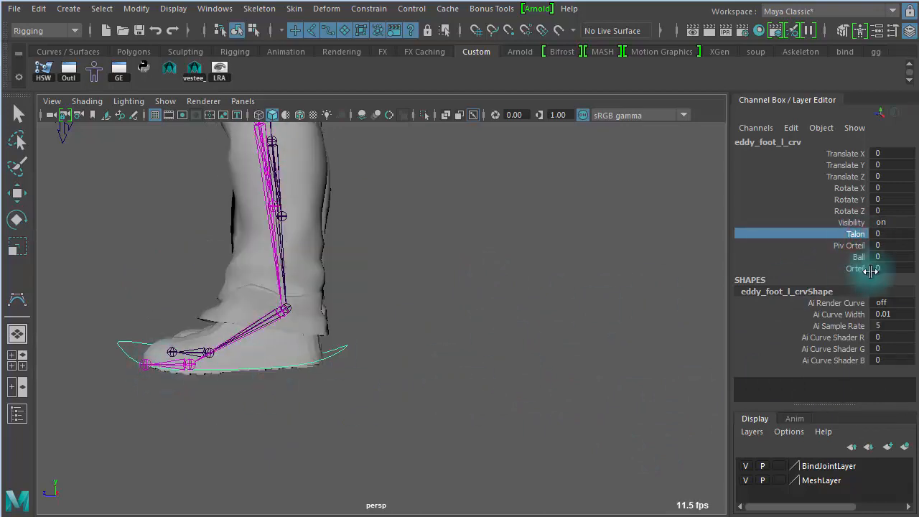
click(849, 244)
middle_drag(424, 381, 703, 412)
key(ctrl+z)
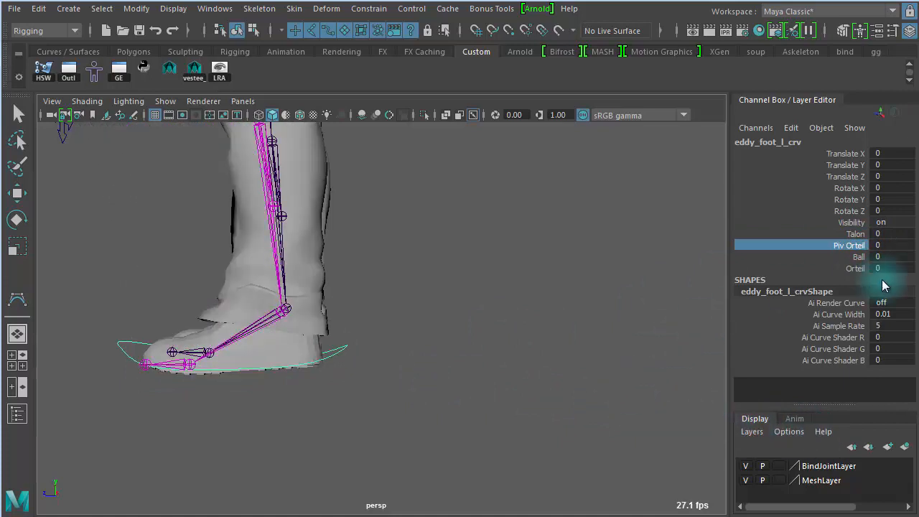
Test the foot control's Ball at about 32 and its Orteil at about -33, undoing each change
click(855, 256)
middle_drag(426, 410, 652, 441)
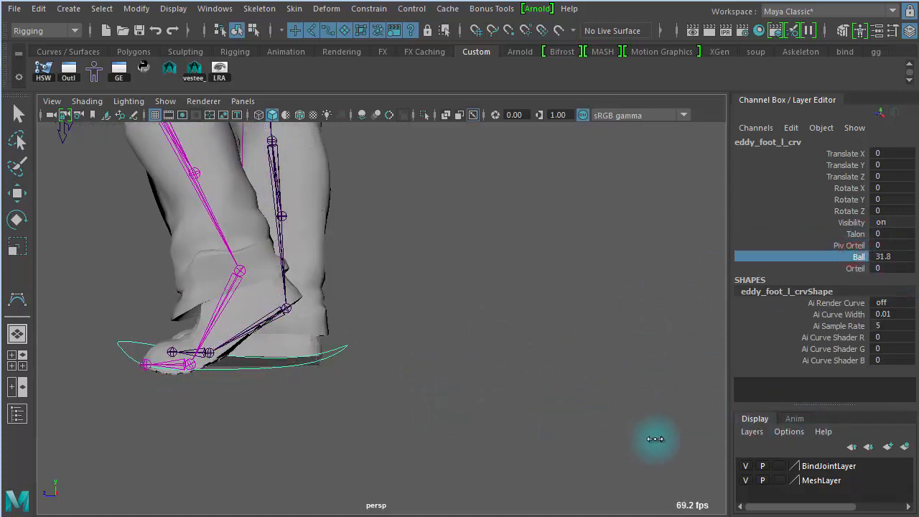
key(ctrl+z)
click(855, 268)
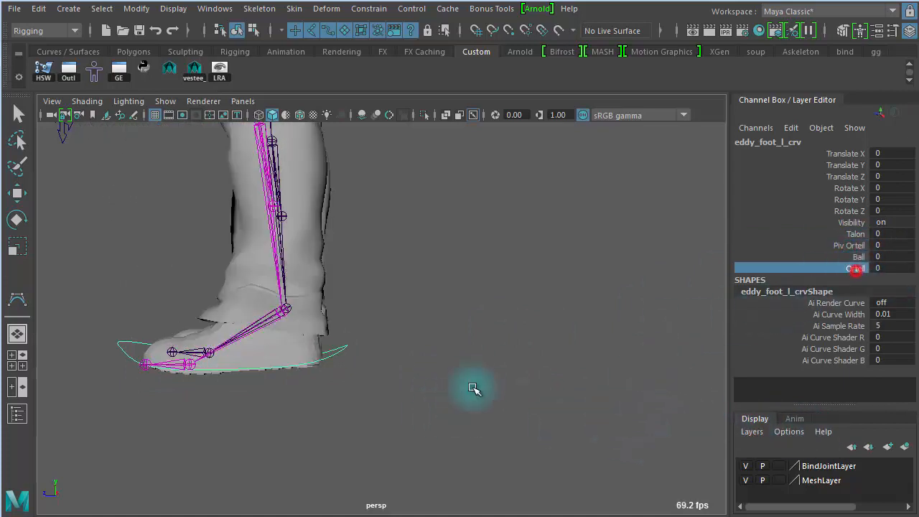
middle_drag(472, 386, 154, 395)
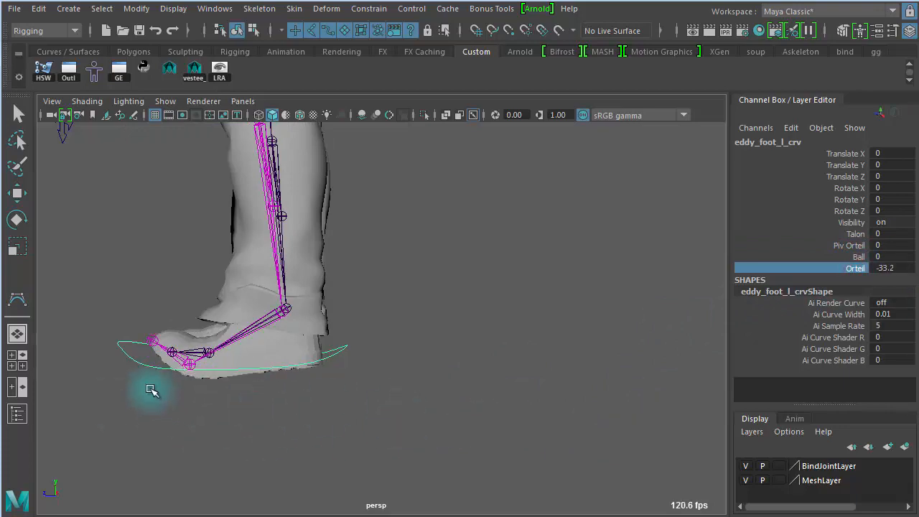
key(ctrl+z)
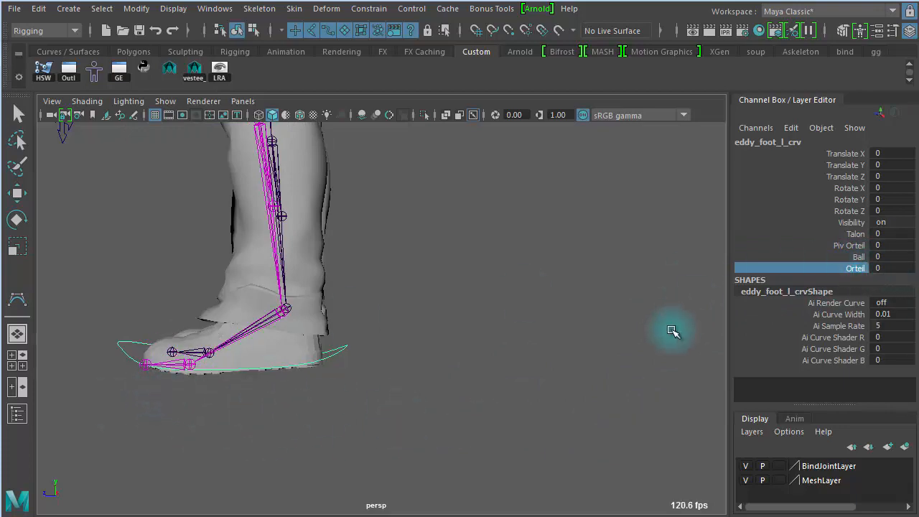
Break the connection from orteil to eddy_toe_l_ik_gr's rotateX, and test the foot control's Orteil at about -24
drag(918, 92, 421, 28)
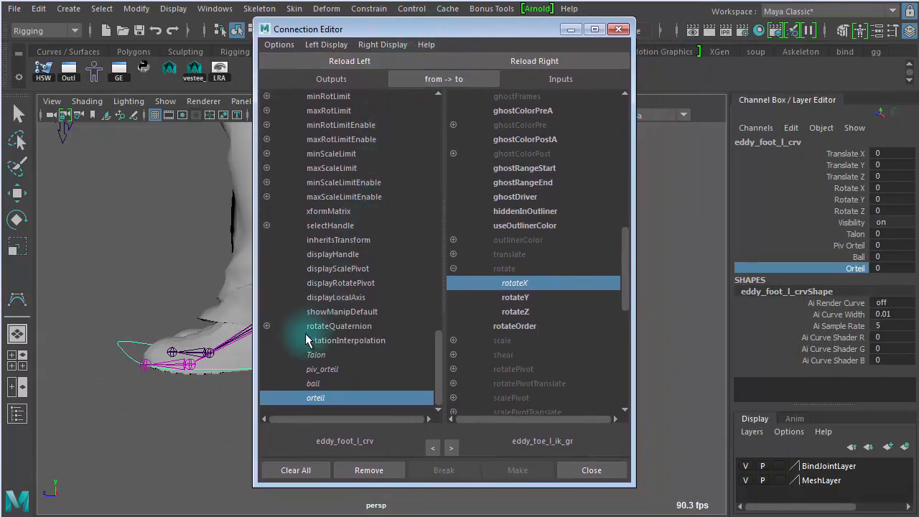
click(343, 385)
click(326, 397)
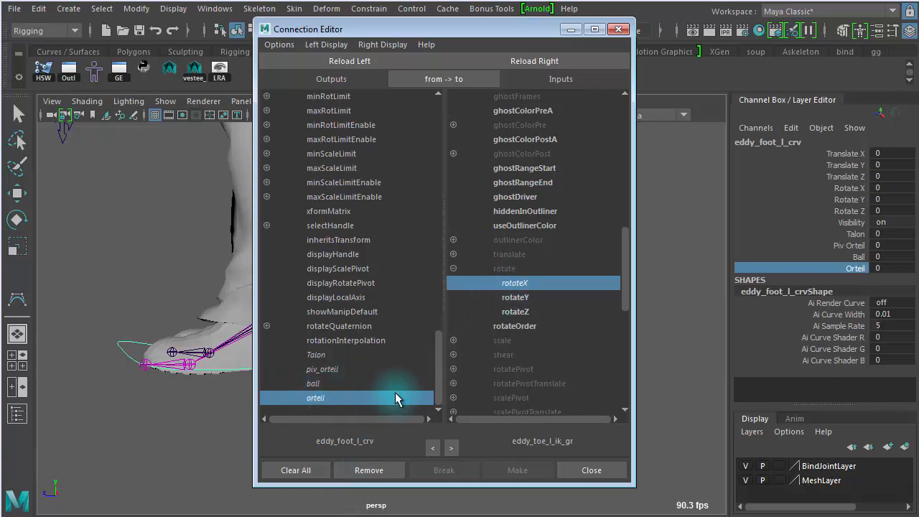
click(526, 284)
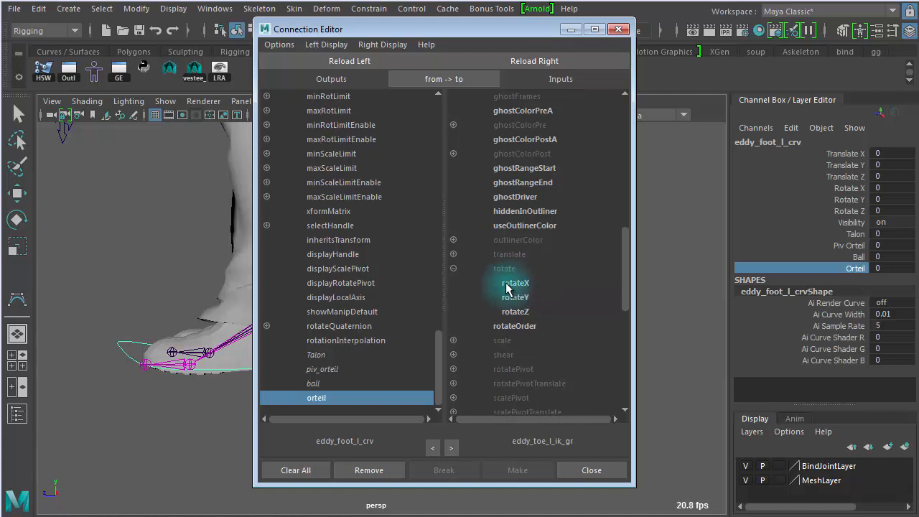
drag(410, 32, 405, 448)
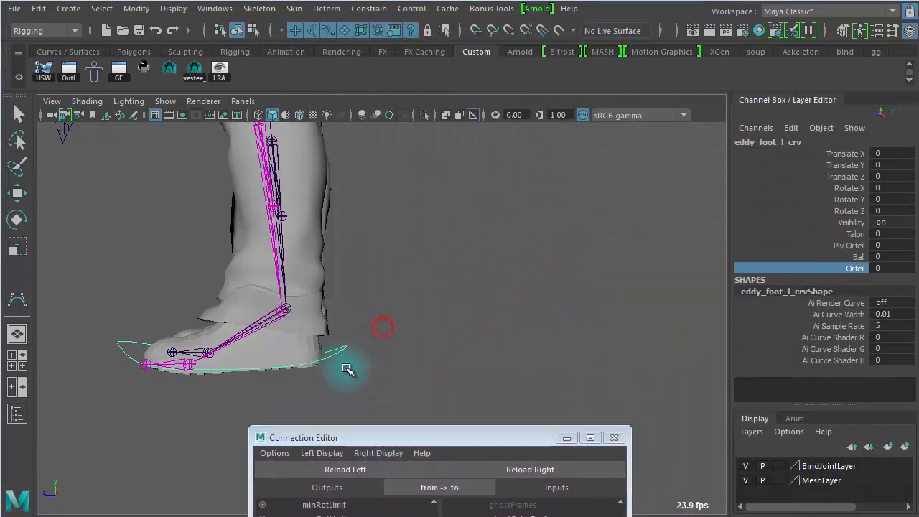
click(857, 268)
middle_drag(462, 310, 275, 316)
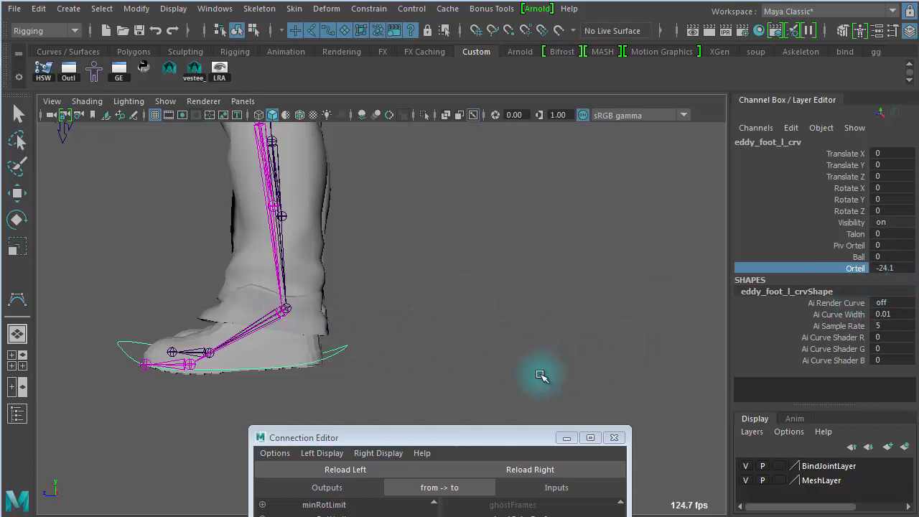
Reconnect the foot control's orteil attribute to eddy_toe_l_ik_gr's rotateX and clear the Connection Editor from the foot view
drag(486, 434, 535, 68)
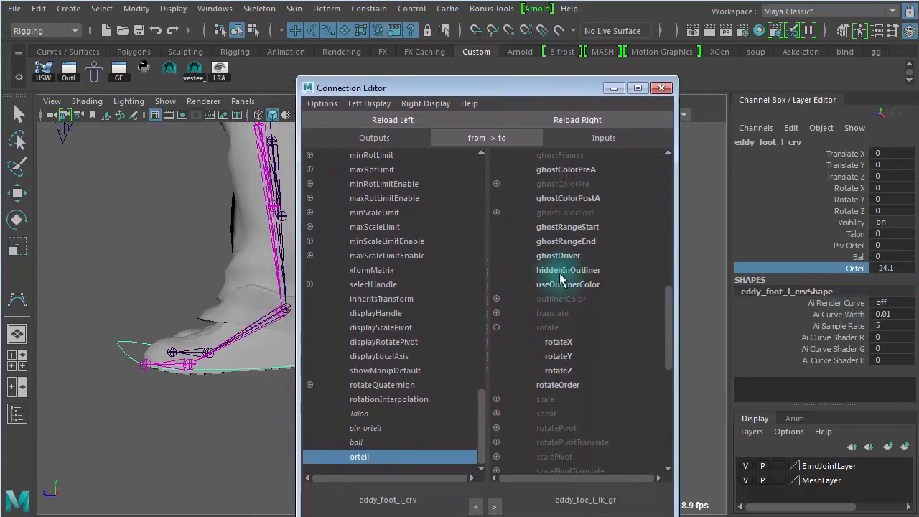
click(567, 343)
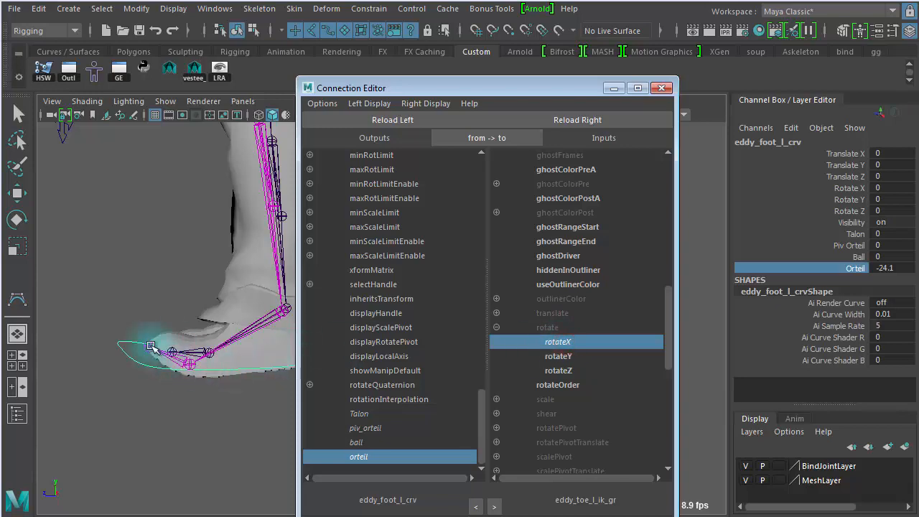
drag(585, 100, 568, 468)
drag(435, 317, 318, 403)
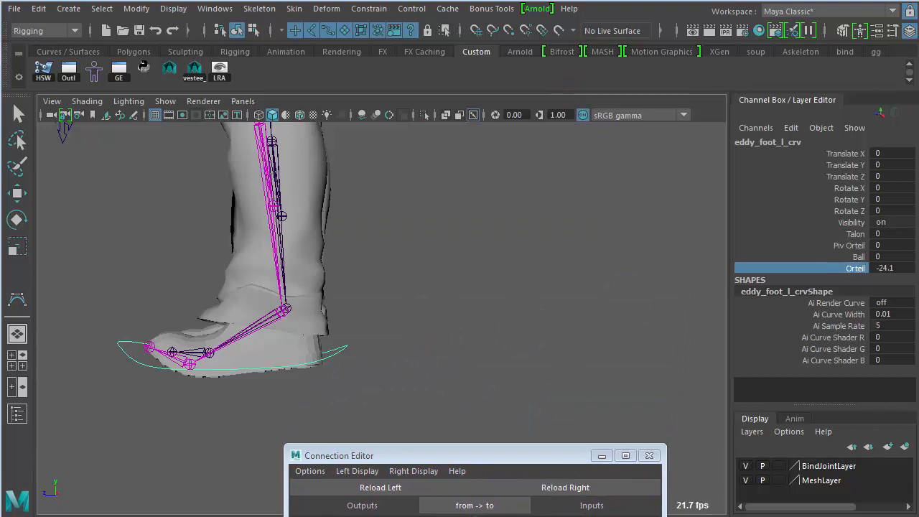
Test the Orteil channel on the foot control, reset it to 0, and close the Connection Editor
click(847, 267)
middle_drag(574, 283, 548, 291)
click(888, 268)
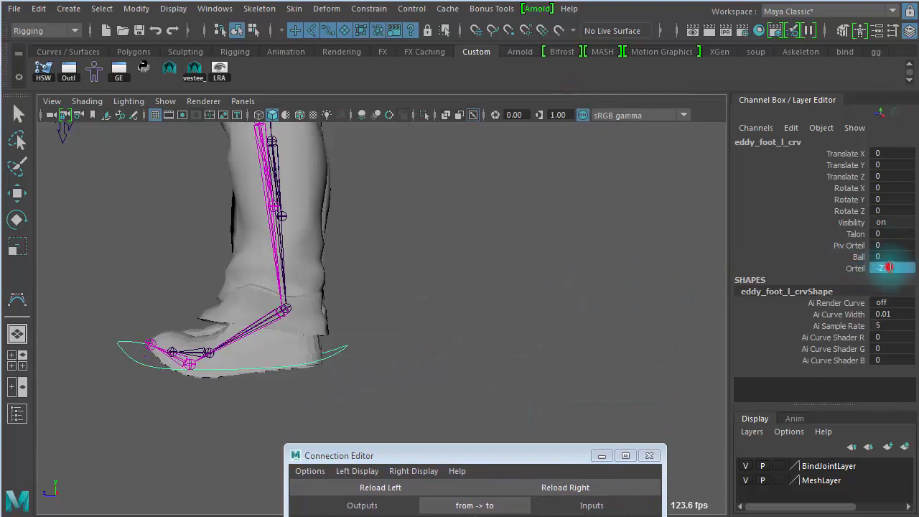
text(0)
key(Return)
drag(472, 456, 459, 104)
click(623, 104)
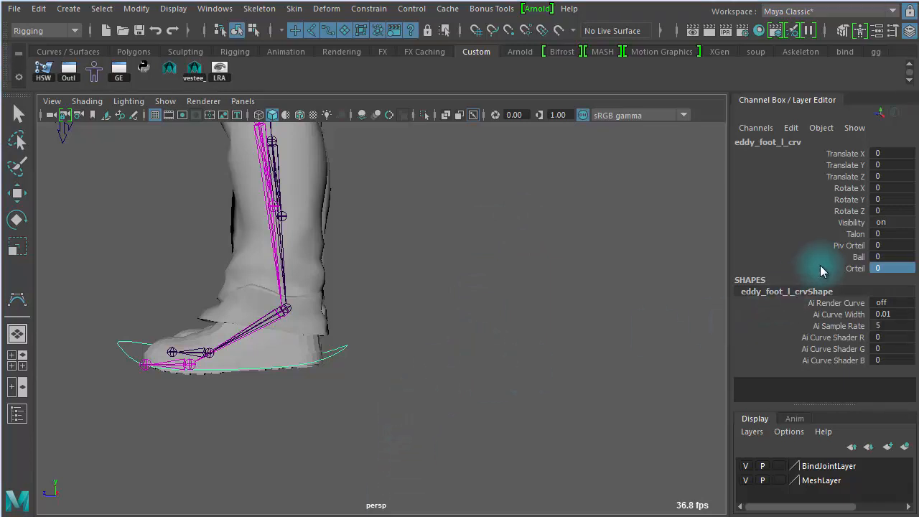
drag(854, 234, 856, 254)
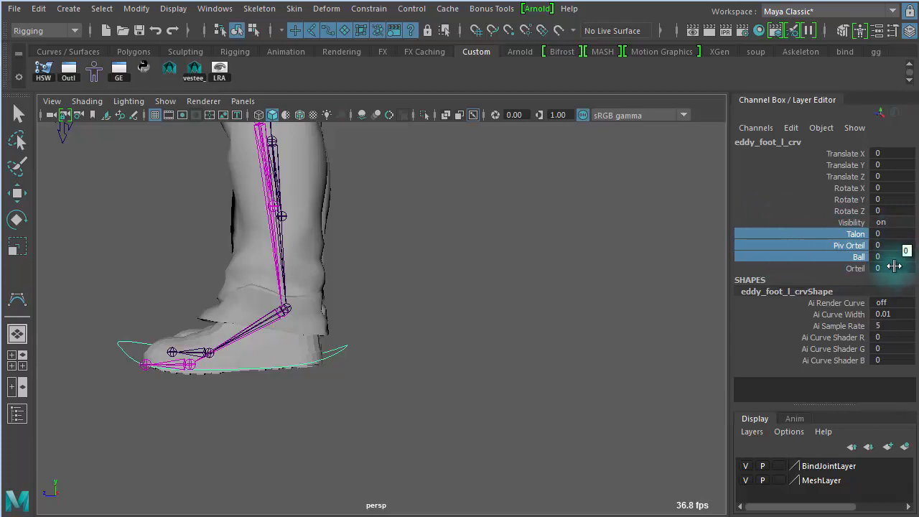
drag(857, 234, 857, 259)
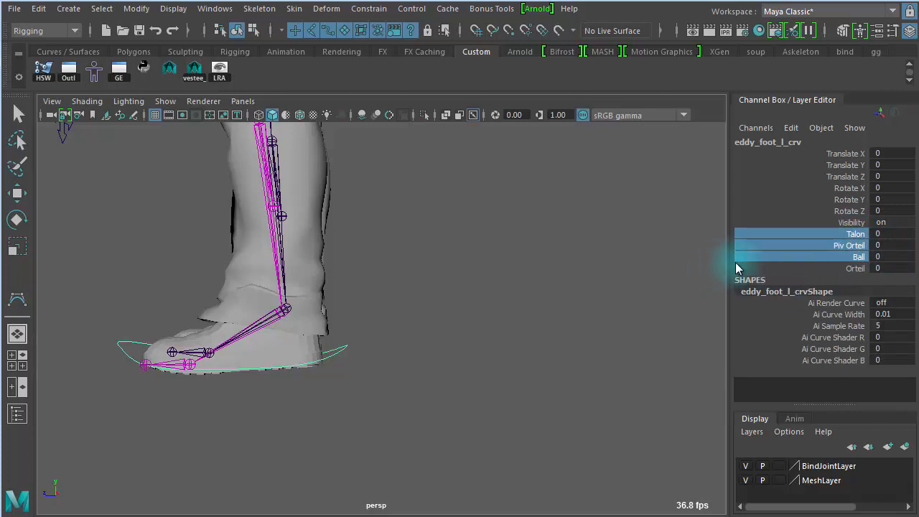
drag(894, 237, 895, 255)
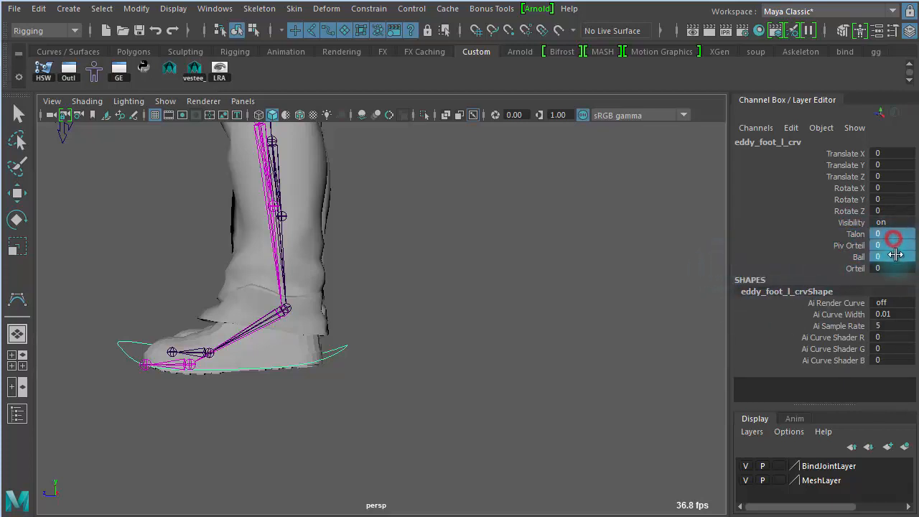
click(896, 256)
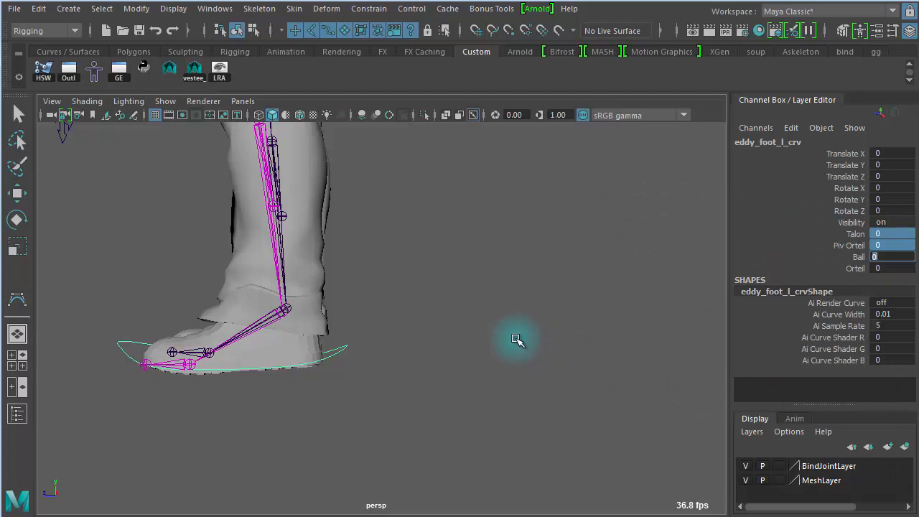
drag(853, 236, 854, 259)
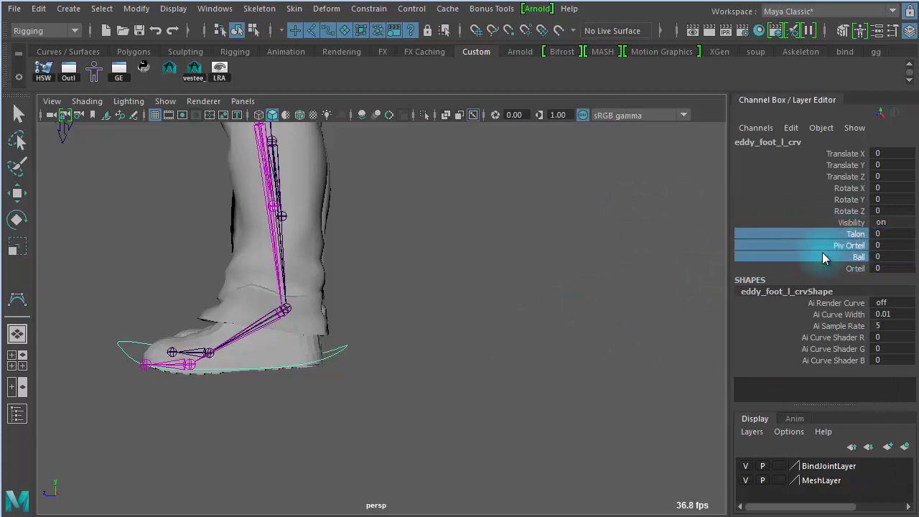
Add a keyable float attribute foot_roll to eddy_foot_l_crv with minimum -5, maximum 10 and default 0
click(792, 129)
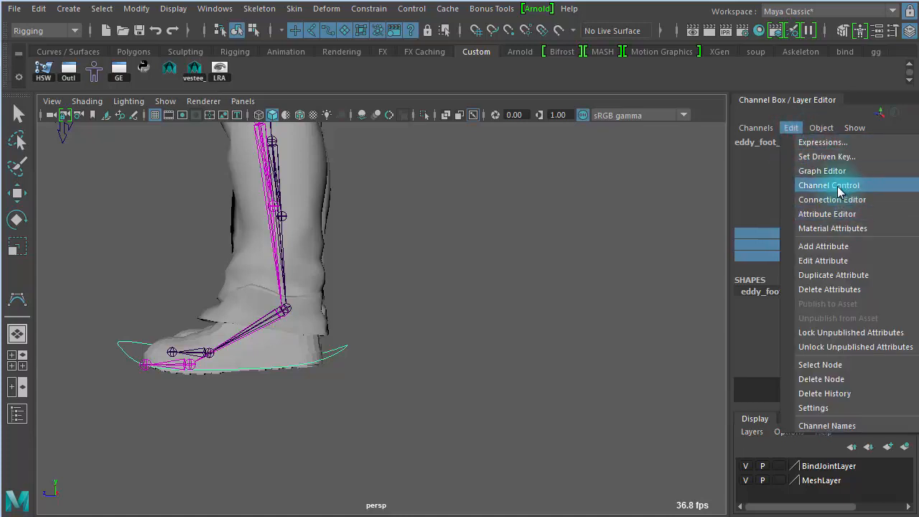
click(824, 246)
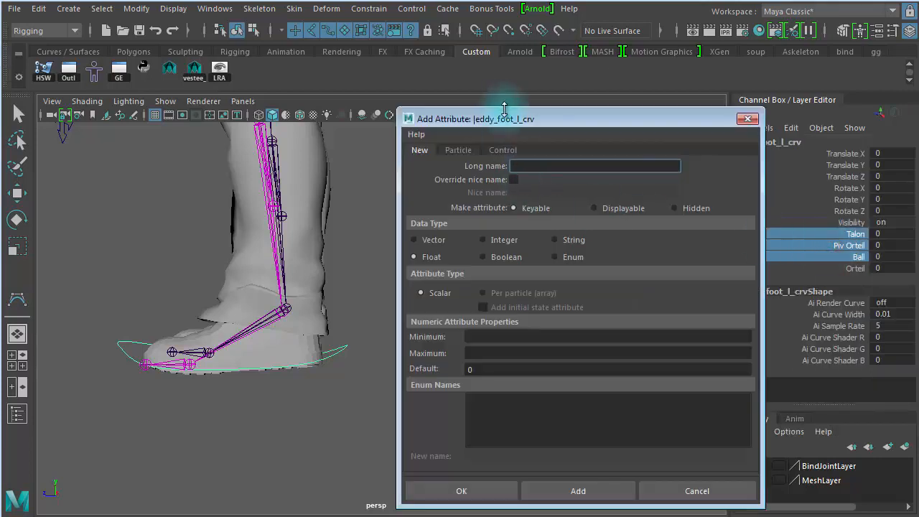
drag(510, 116, 437, 101)
click(467, 144)
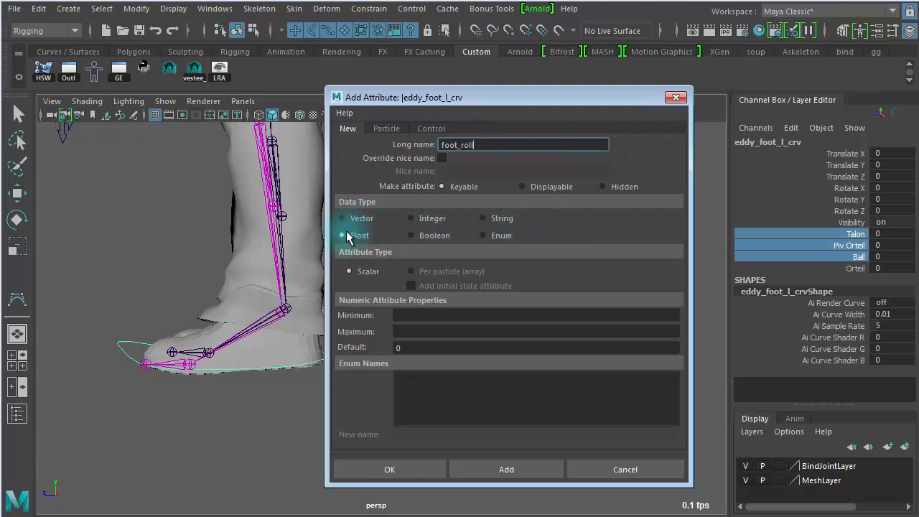
click(420, 315)
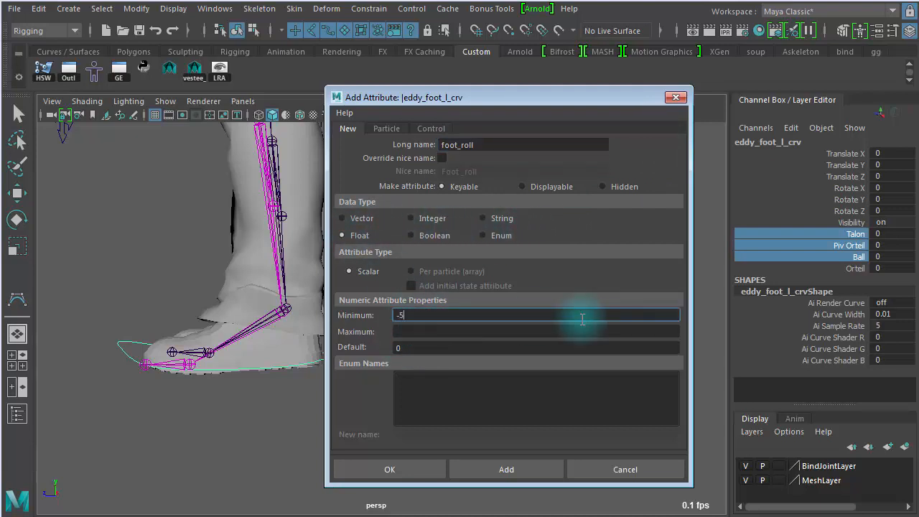
text(-5)
click(399, 331)
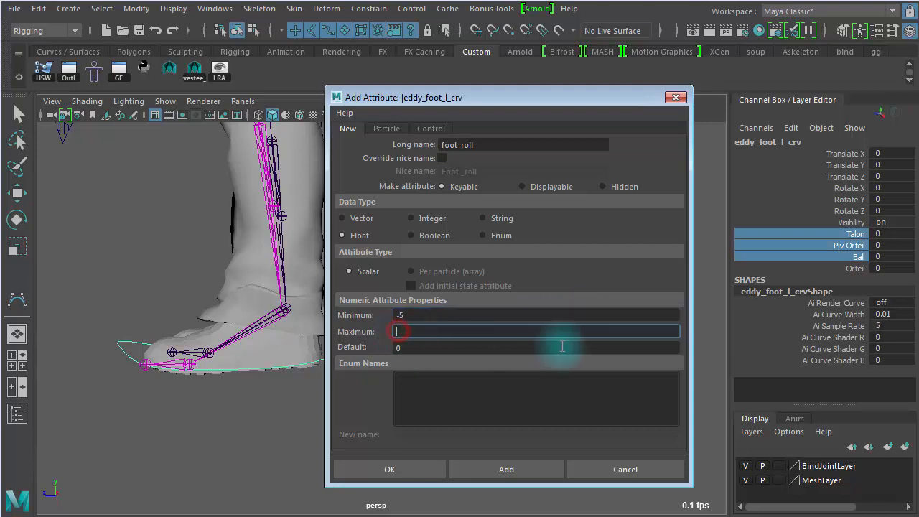
text(10)
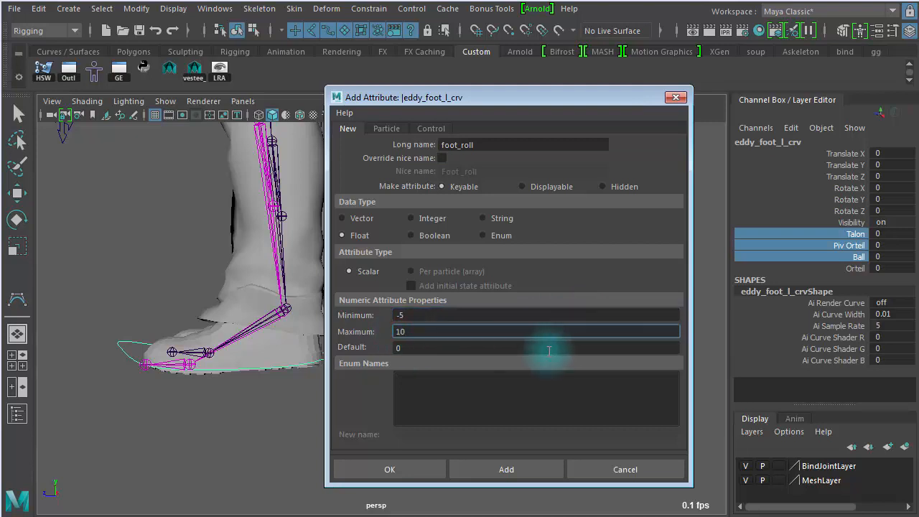
click(406, 348)
click(502, 465)
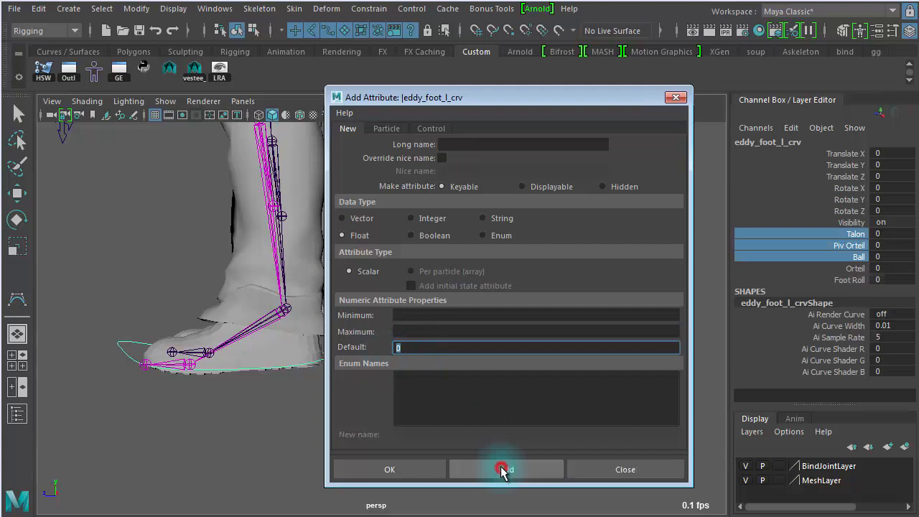
click(675, 97)
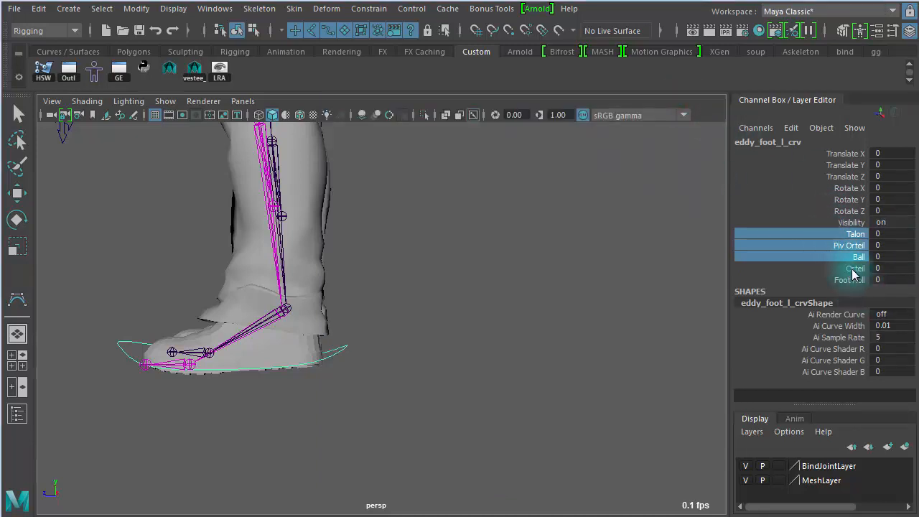
Open Set Driven Key for eddy_foot_l_crv with Talon, Piv Orteil and Ball as the driven attributes
drag(851, 233, 852, 258)
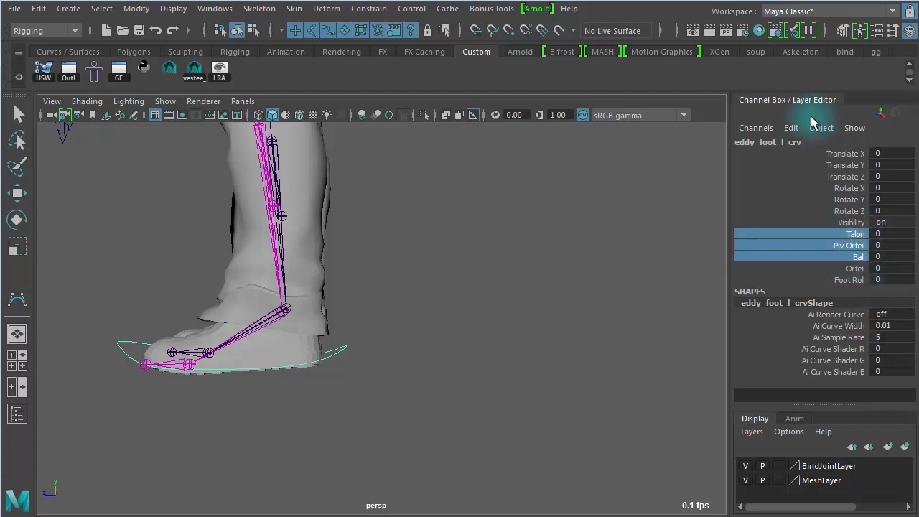
click(792, 128)
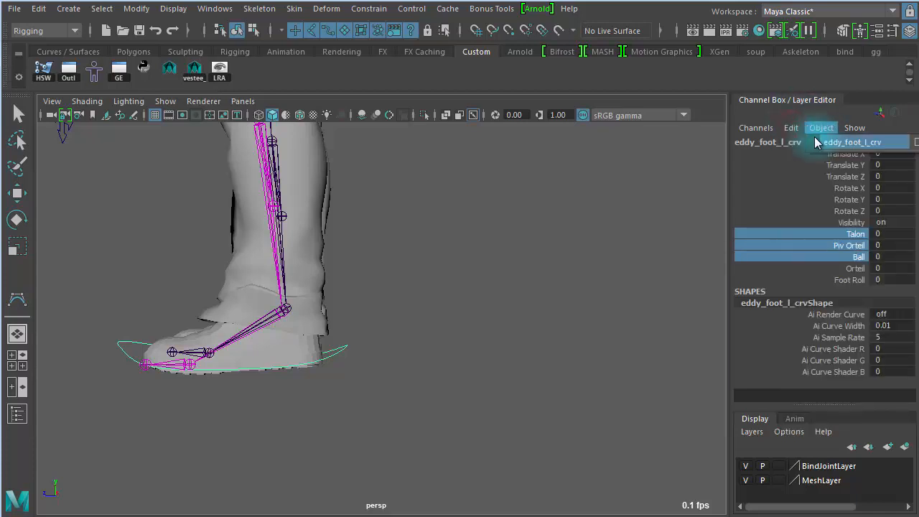
click(818, 157)
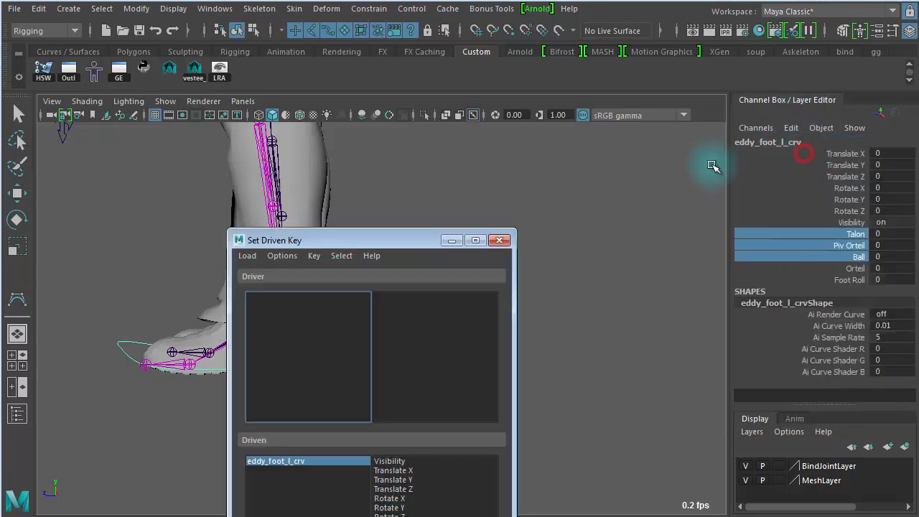
drag(355, 242, 328, 65)
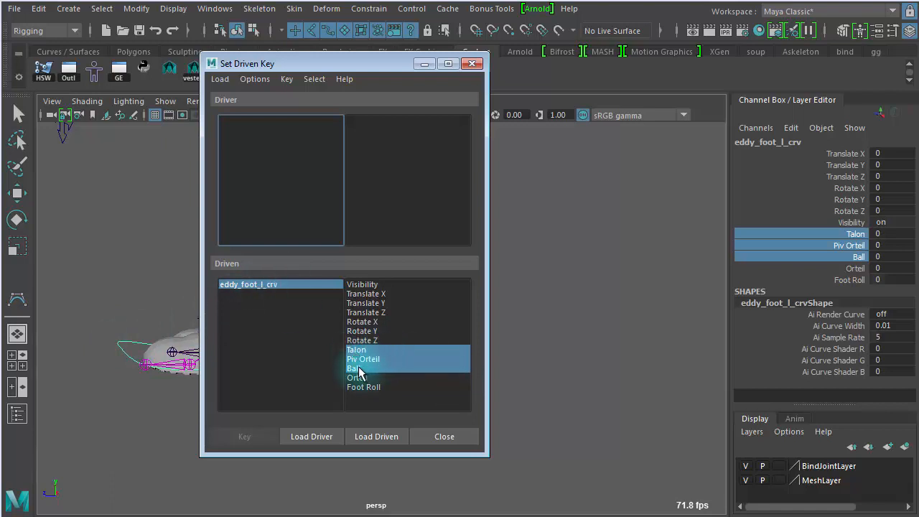
Load eddy_foot_l_crv's Foot Roll as the driver and key Talon, Piv Orteil and Ball at 0
click(849, 280)
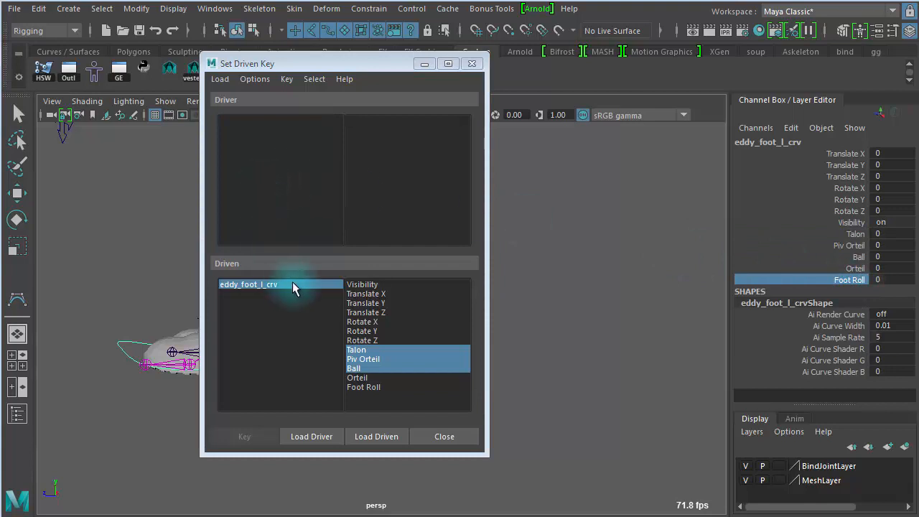
click(311, 432)
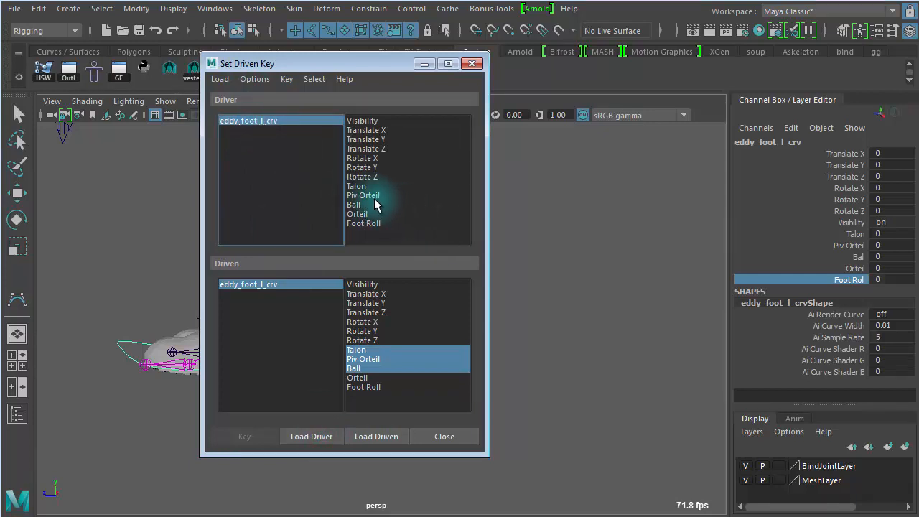
click(366, 225)
drag(334, 67, 559, 61)
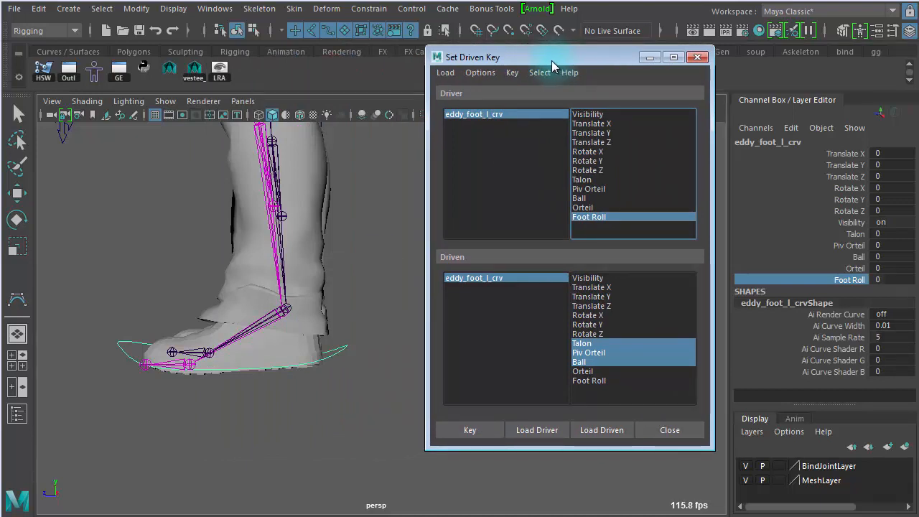
click(464, 432)
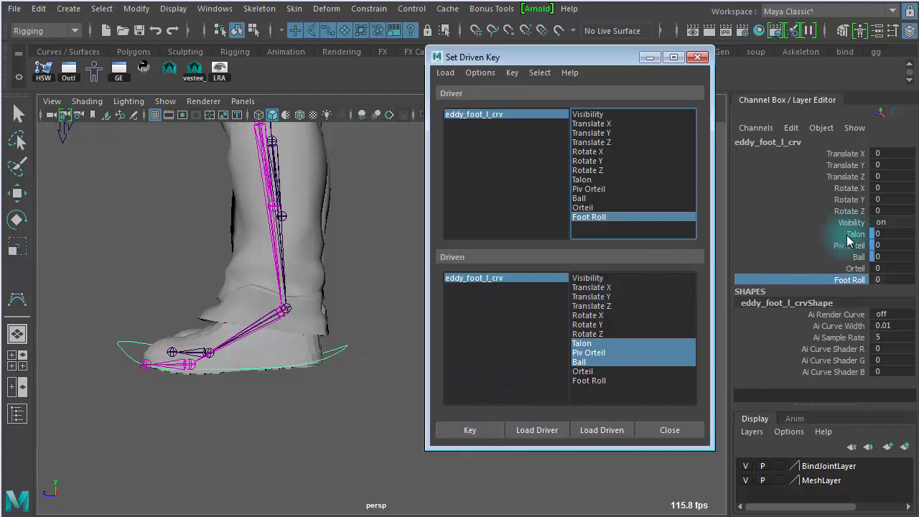
Set Foot Roll to -5 and reselect Talon, Piv Orteil and Ball as the driven attributes
click(849, 285)
middle_drag(354, 402, 188, 388)
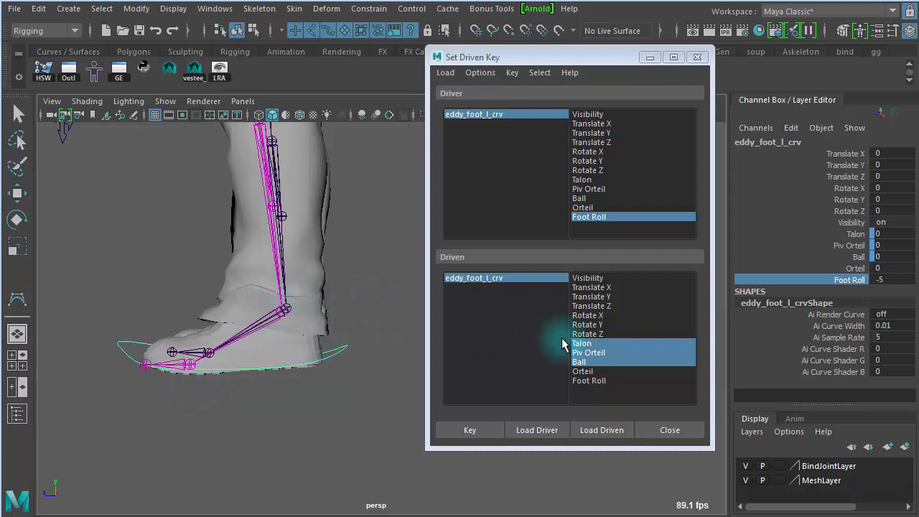
click(589, 345)
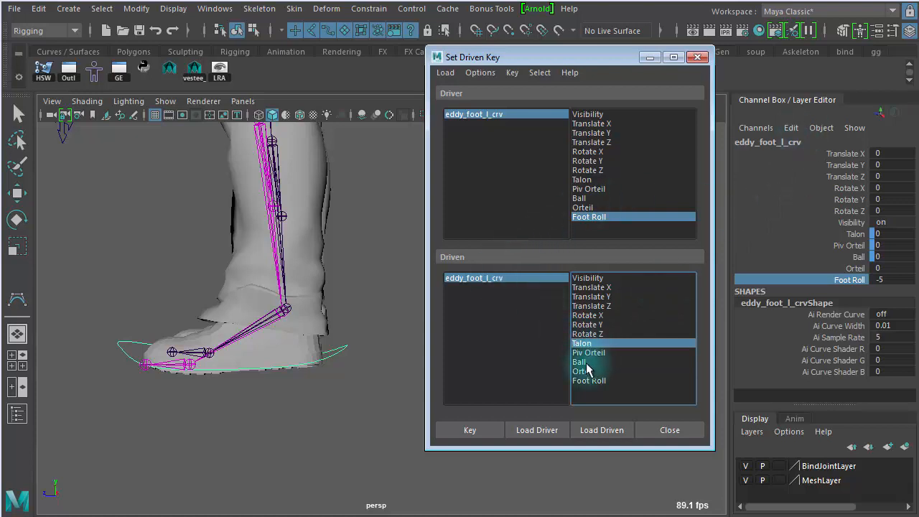
drag(588, 368, 585, 343)
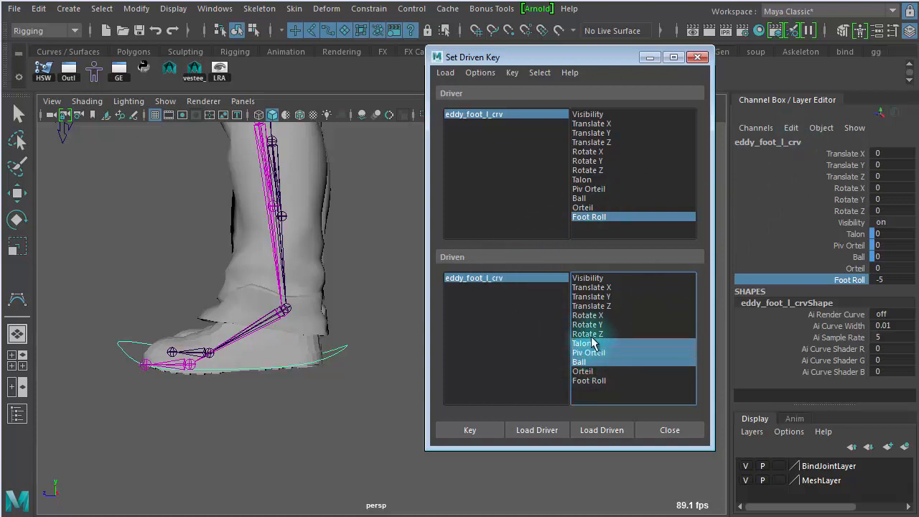
Lower Talon to about -77.8 and move the foot control up and forward to about Y 11.3, Z 13.25
click(858, 234)
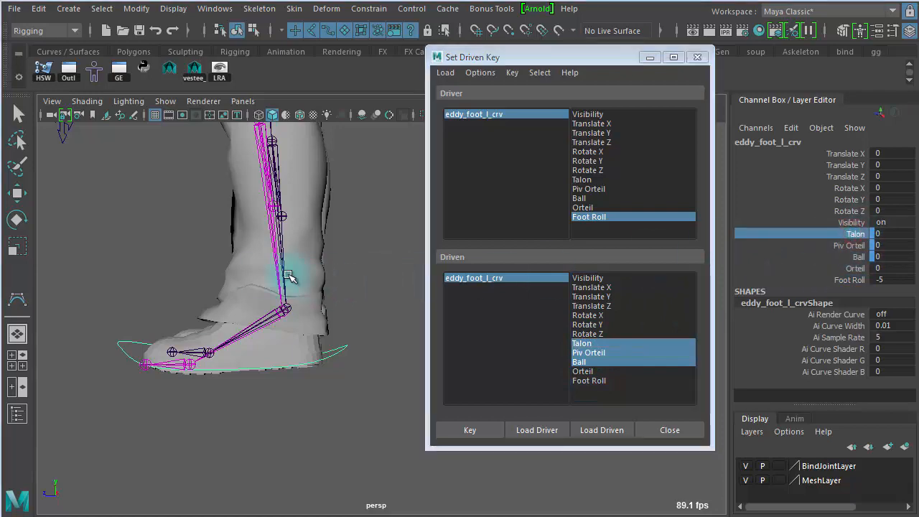
middle_drag(203, 275, 4, 256)
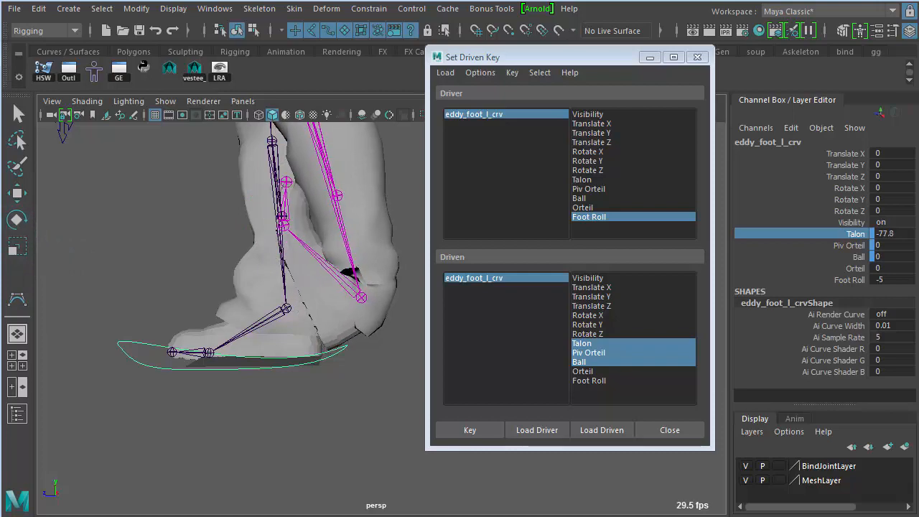
drag(128, 334, 127, 382)
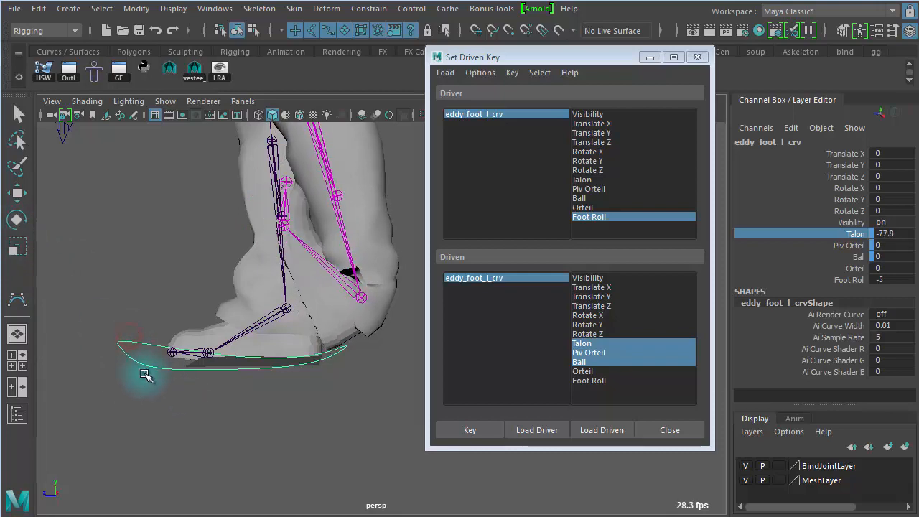
key(w)
drag(283, 308, 223, 256)
alt+drag(309, 316, 252, 300)
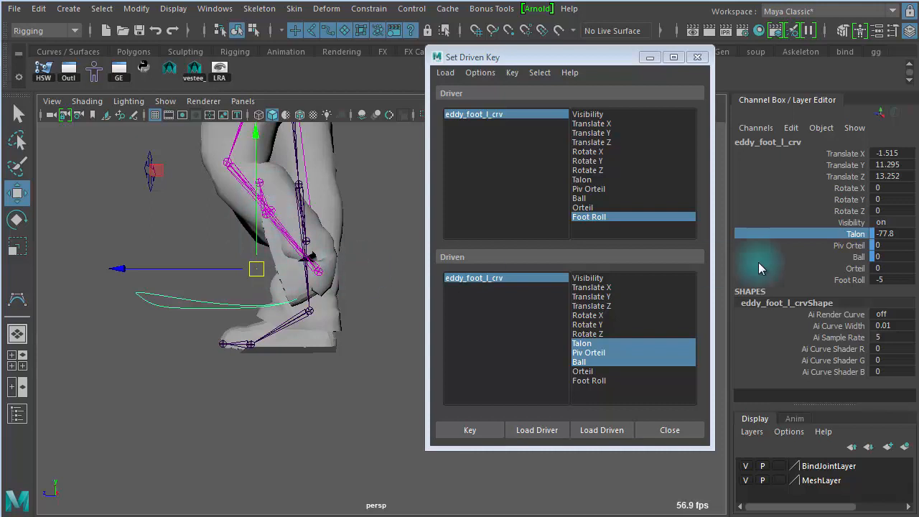
Lower Talon to about -93.6 and key the three driven attributes against Foot Roll at -5
middle_drag(302, 368, 36, 316)
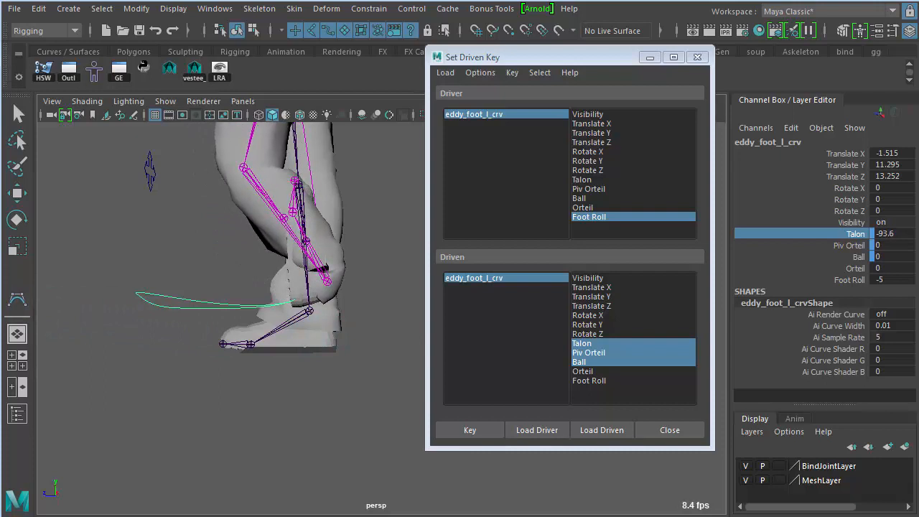
click(621, 218)
click(502, 124)
click(480, 430)
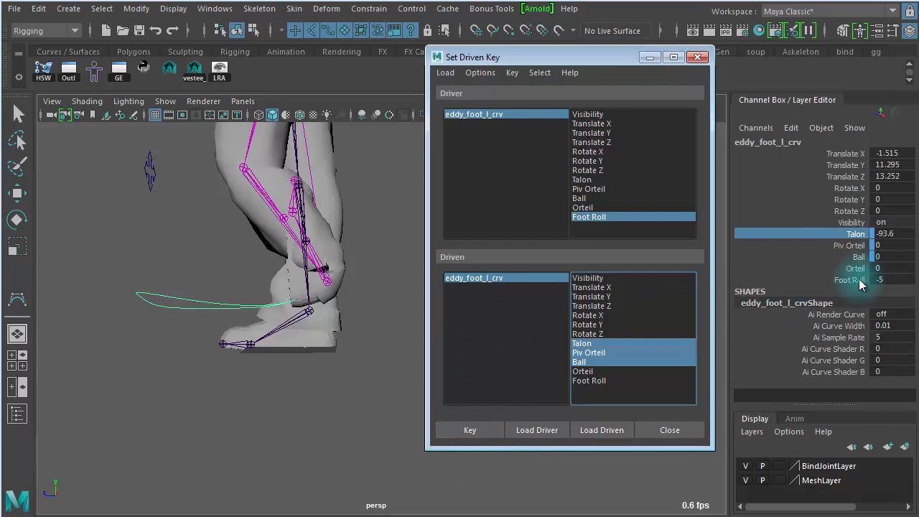
Return Foot Roll to 0 and test the channel down to about -0.3
click(886, 280)
text(0)
key(Return)
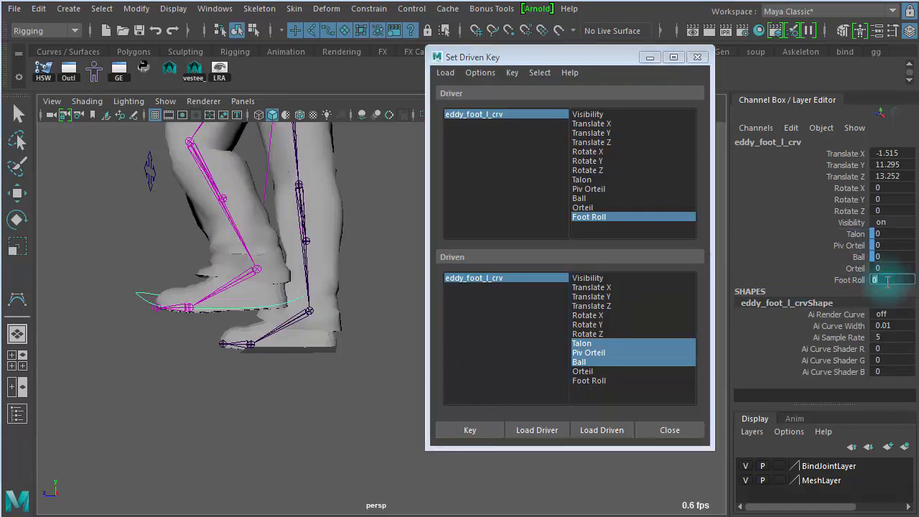
click(850, 280)
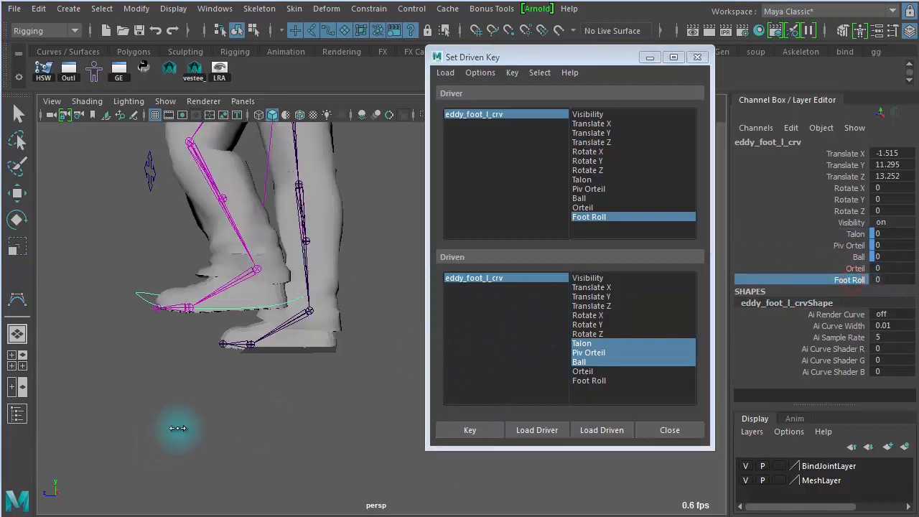
mouse_move(175, 427)
middle_down()
mouse_move(269, 433)
mouse_move(153, 426)
mouse_move(176, 427)
middle_up()
Set Foot Roll to 5 and raise the foot control's Ball attribute to about 34.2
click(881, 280)
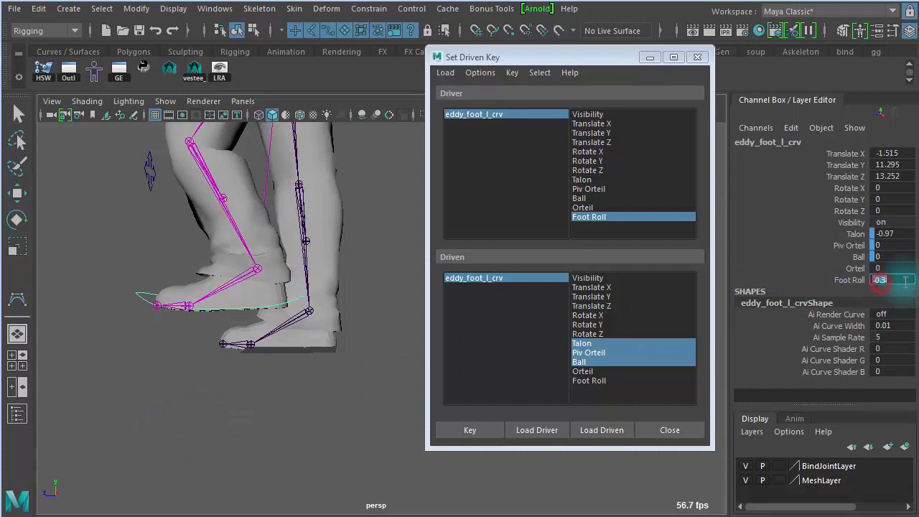
key(Return)
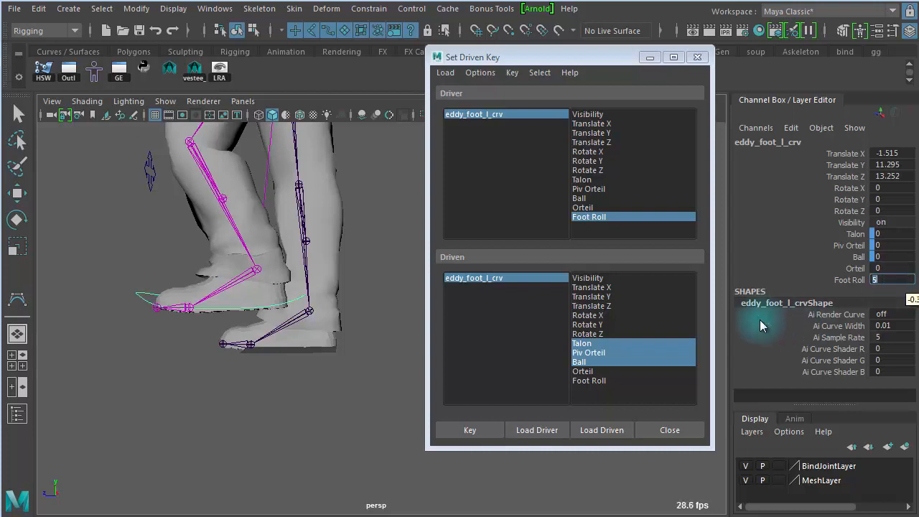
click(858, 257)
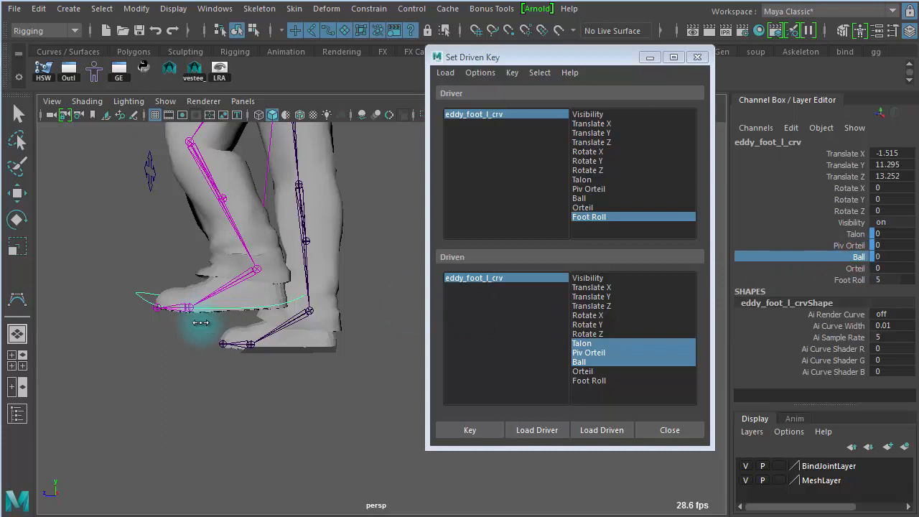
middle_drag(200, 322, 476, 352)
alt+drag(274, 365, 303, 369)
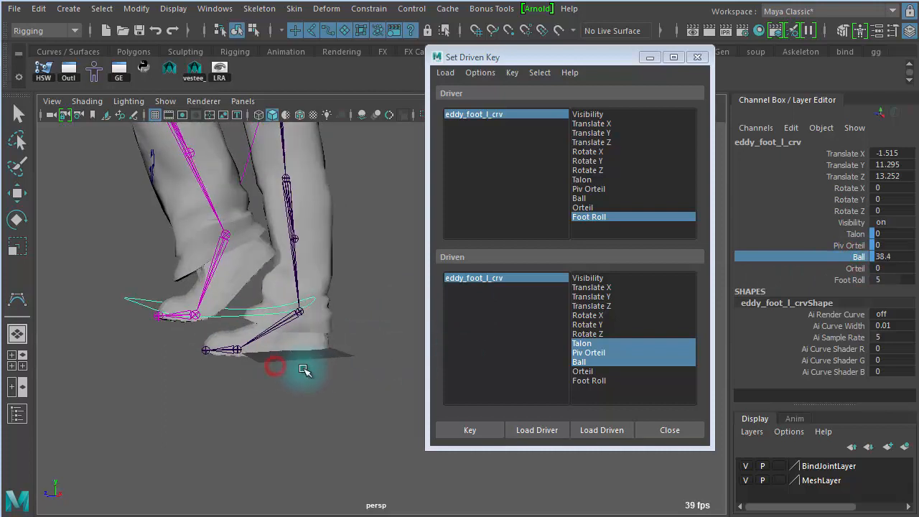
middle_drag(297, 369, 264, 361)
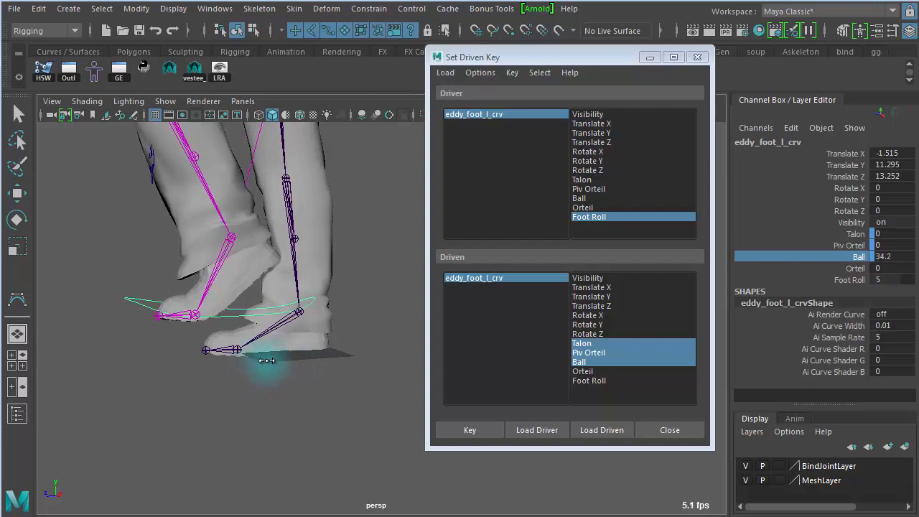
alt+drag(287, 373, 288, 341)
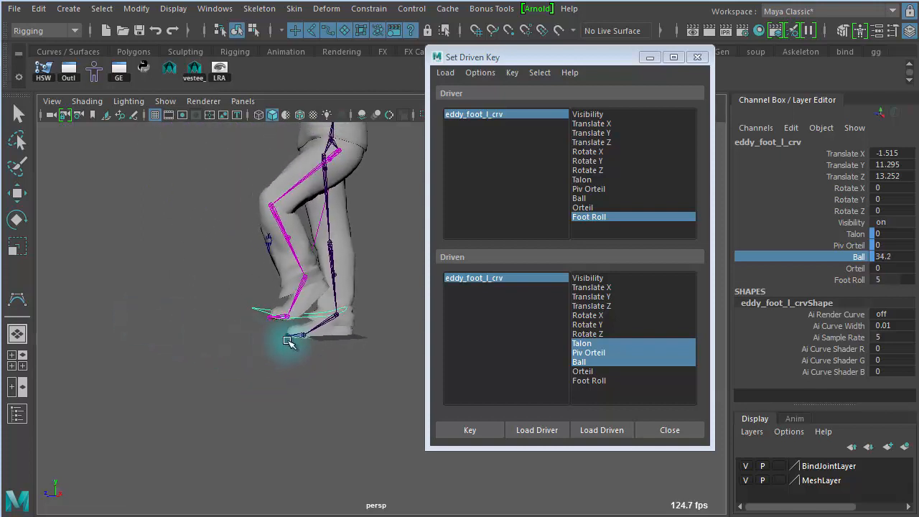
Move the foot control behind the body to about Translate Z -60.8 to check the heel lift
key(w)
drag(192, 296, 338, 318)
alt+middle_drag(329, 358, 222, 359)
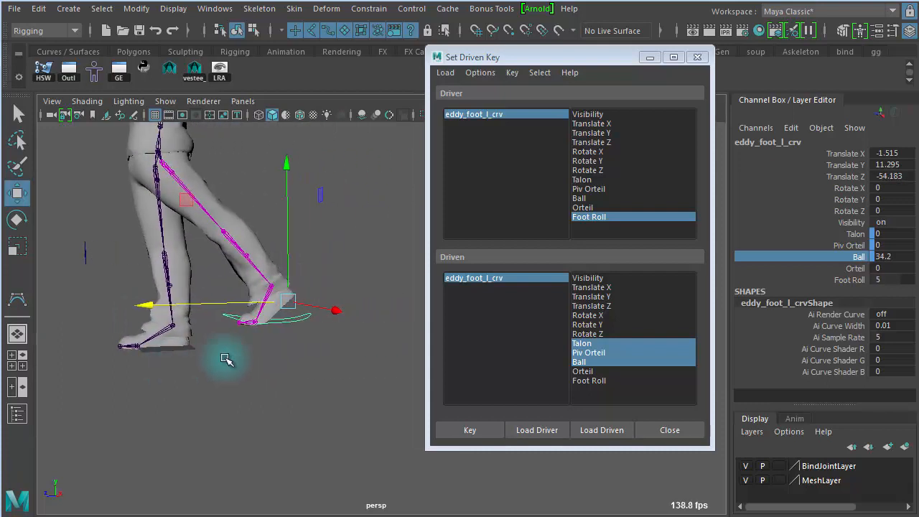
drag(162, 305, 150, 302)
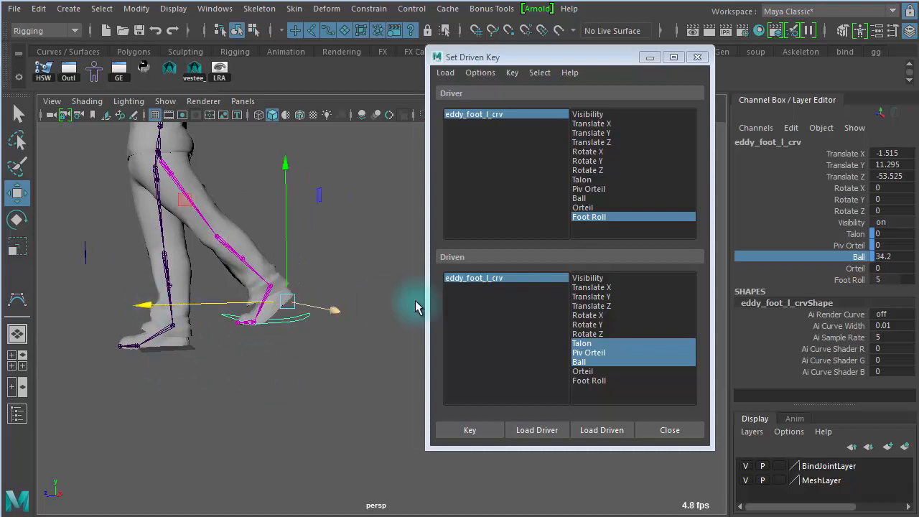
click(606, 220)
middle_drag(340, 347, 354, 348)
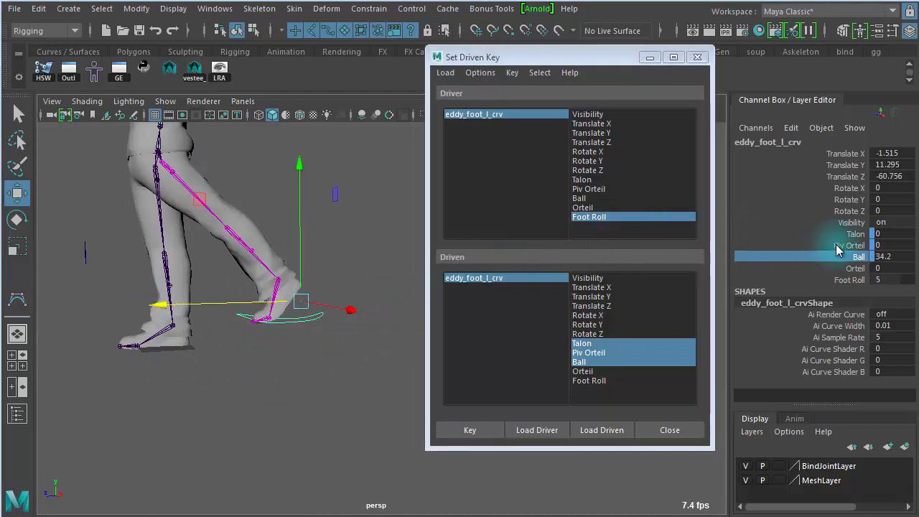
Raise Ball to about 40.4 and bring the foot control forward to about Translate Z -45
middle_drag(287, 384, 322, 386)
drag(325, 298, 309, 341)
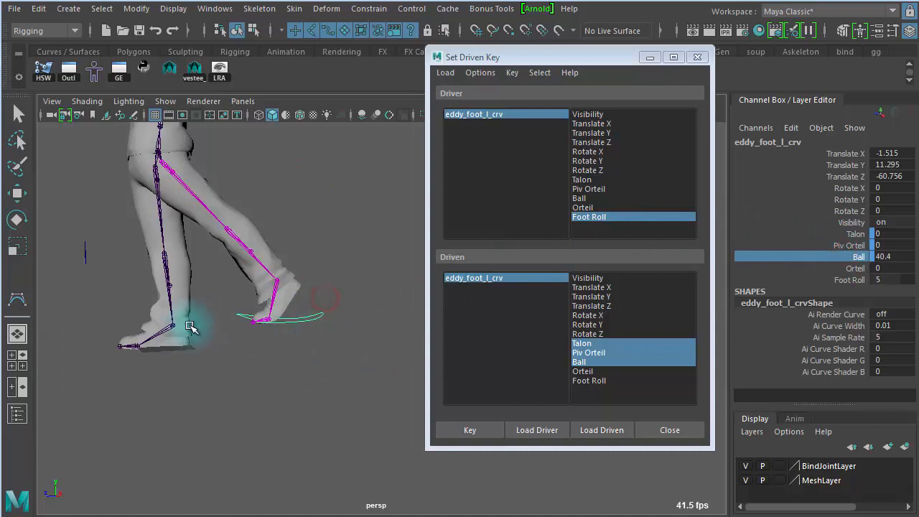
key(w)
drag(167, 307, 131, 302)
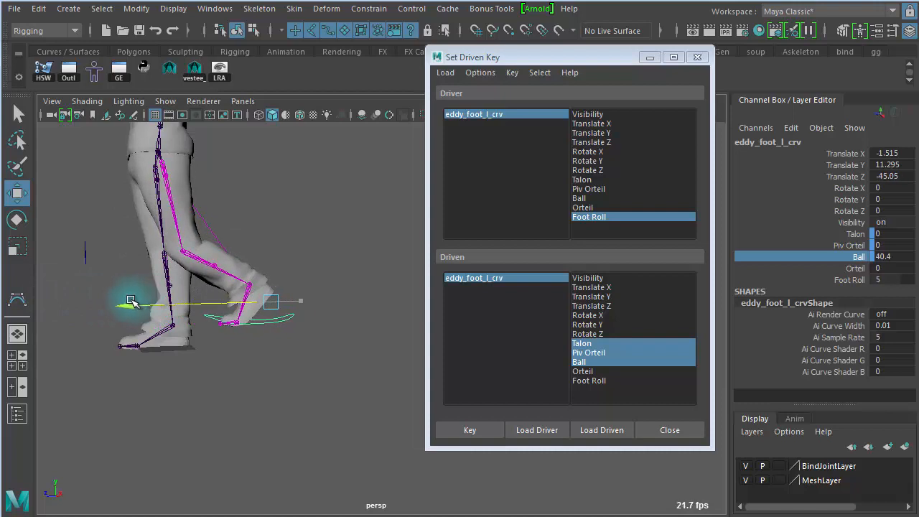
Fine-tune Ball to about 40.1 and key Talon, Piv Orteil and Ball against Foot Roll at 5
key(f)
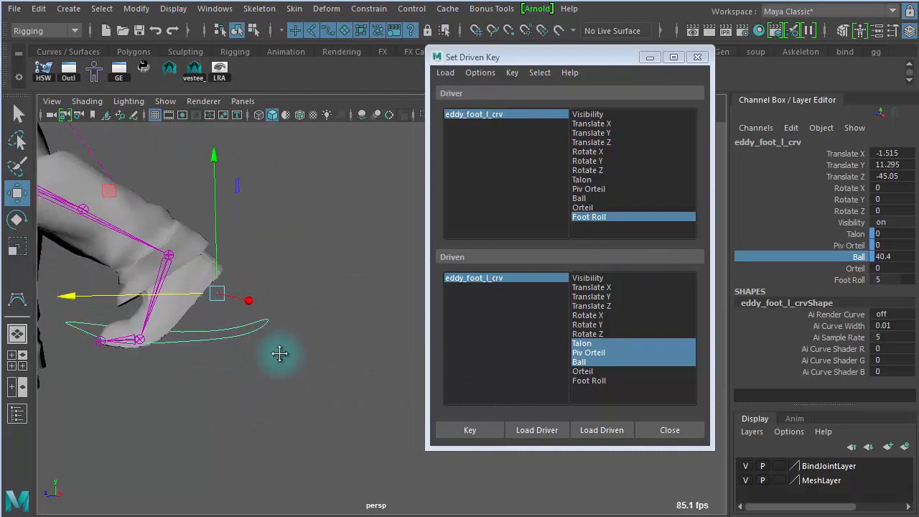
alt+middle_drag(280, 354, 300, 357)
click(844, 257)
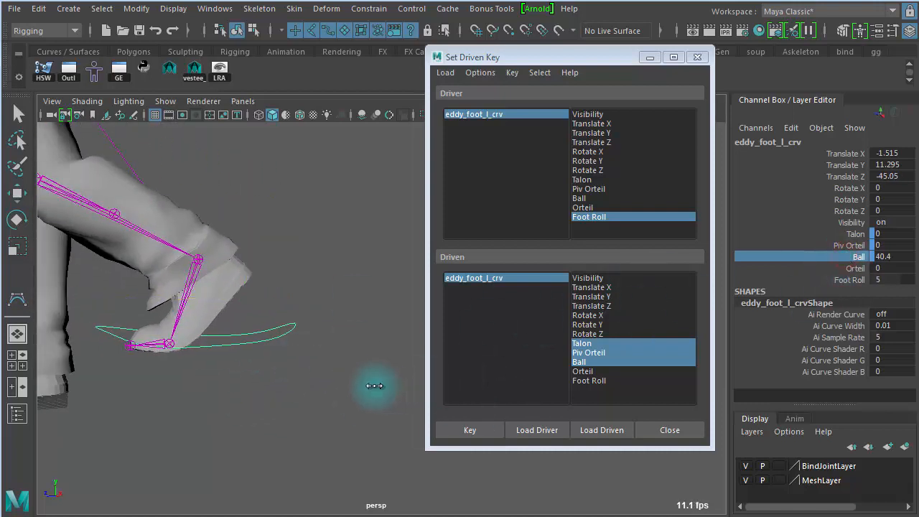
middle_drag(378, 385, 369, 385)
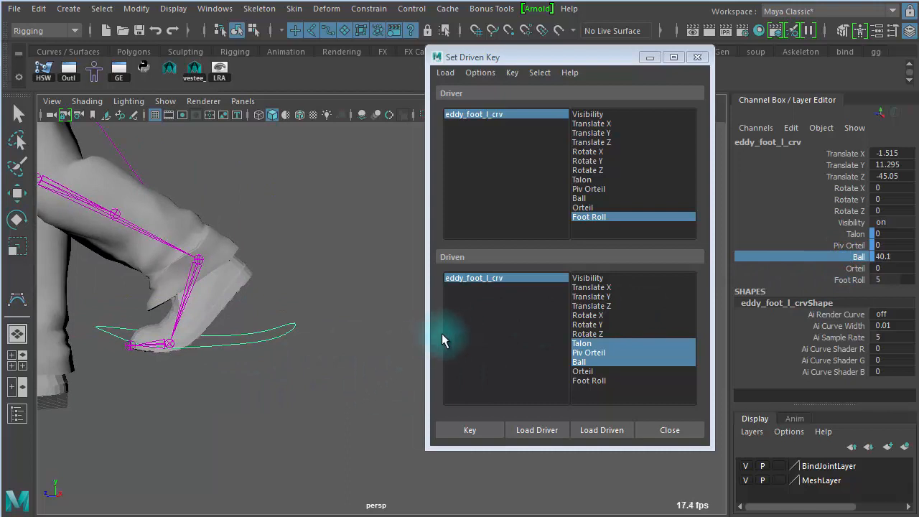
click(470, 431)
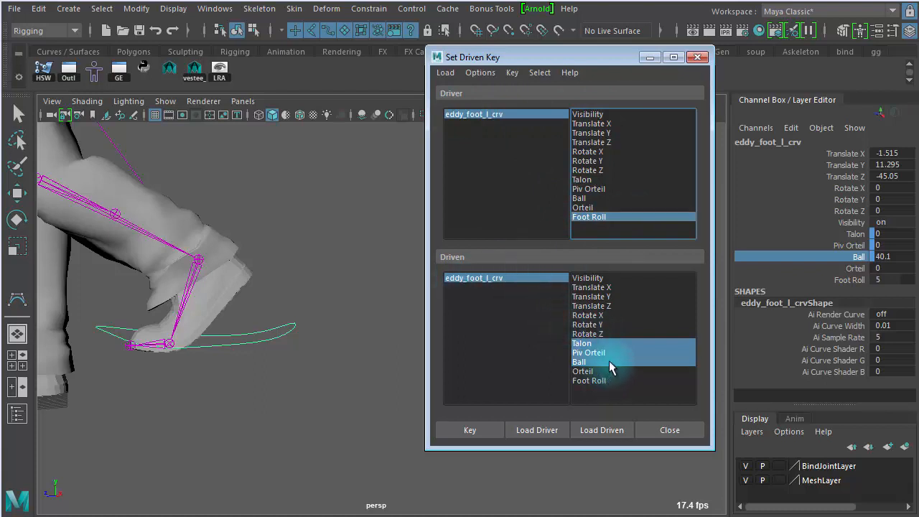
Set the foot control's Foot Roll to 10 and reset its Ball attribute to 0
click(845, 279)
middle_drag(357, 401, 313, 322)
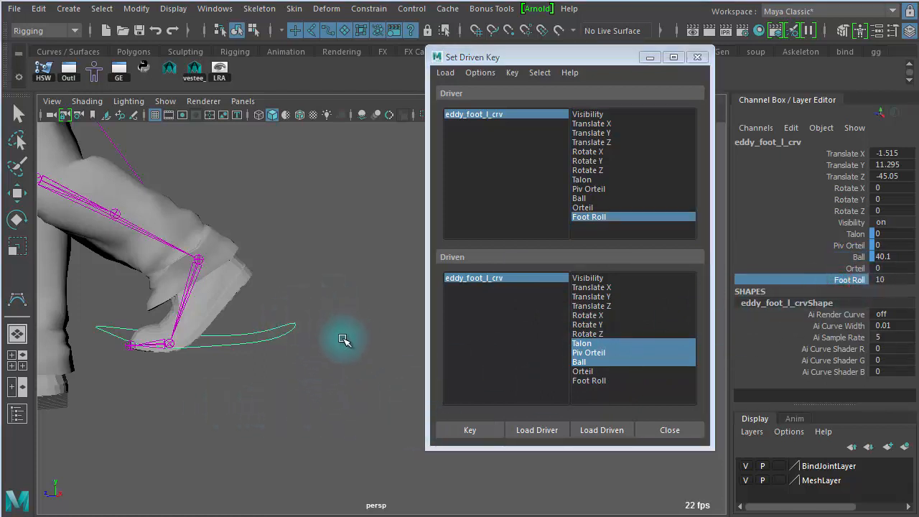
alt+right_drag(354, 340, 312, 337)
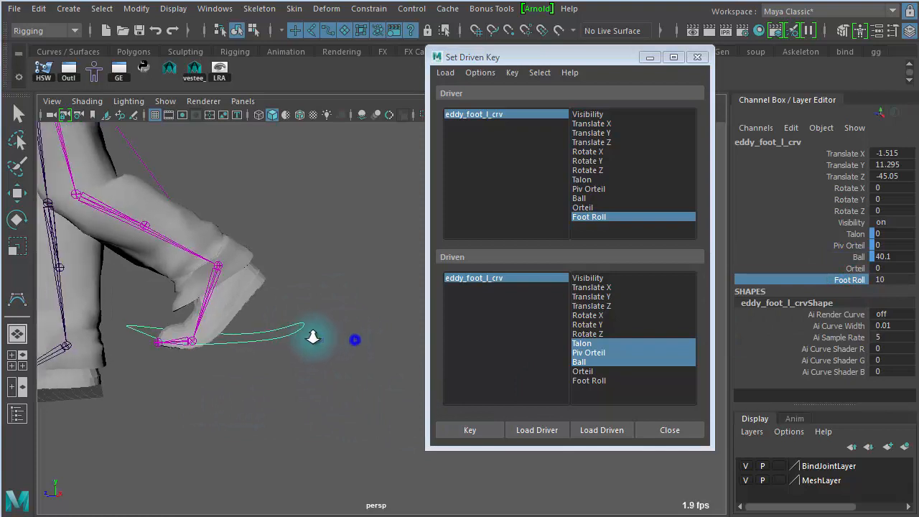
click(857, 257)
middle_drag(312, 357, 254, 361)
click(890, 257)
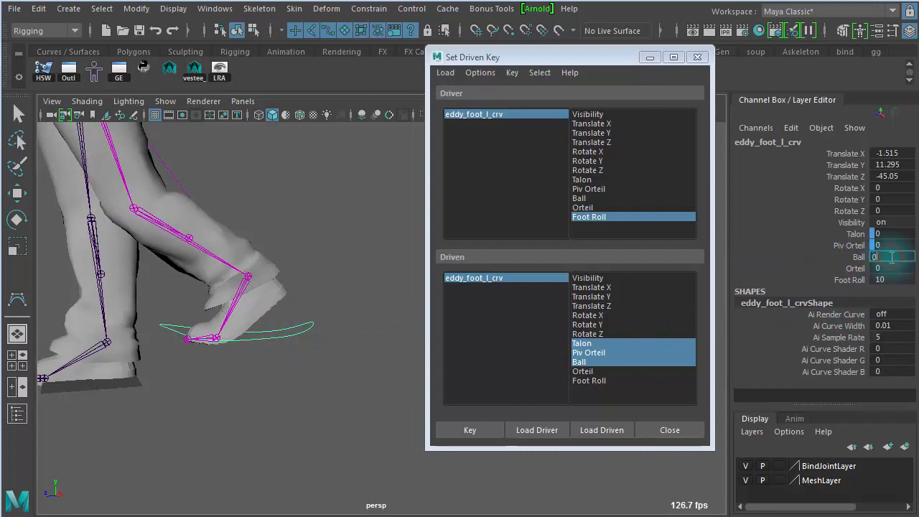
key(Return)
Raise the foot control's Piv Orteil to about 45.4 so the foot pivots up onto the toe tip
click(854, 235)
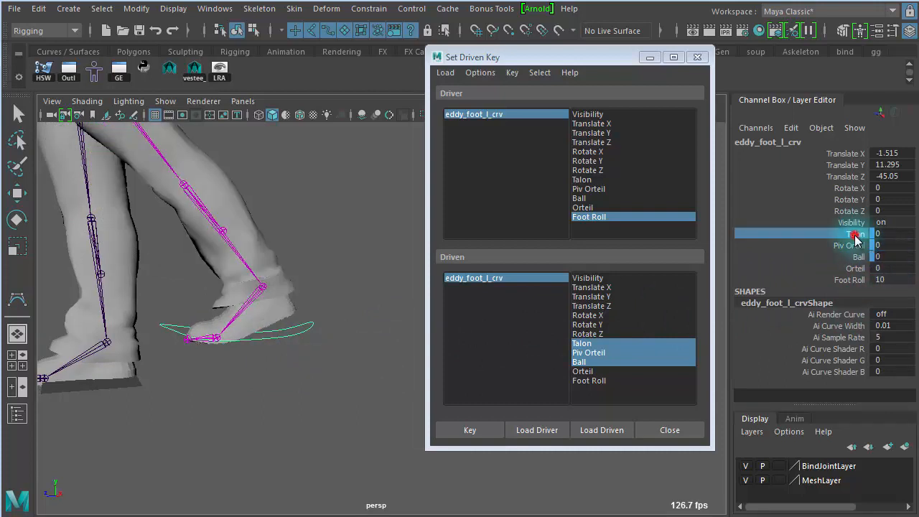
click(851, 244)
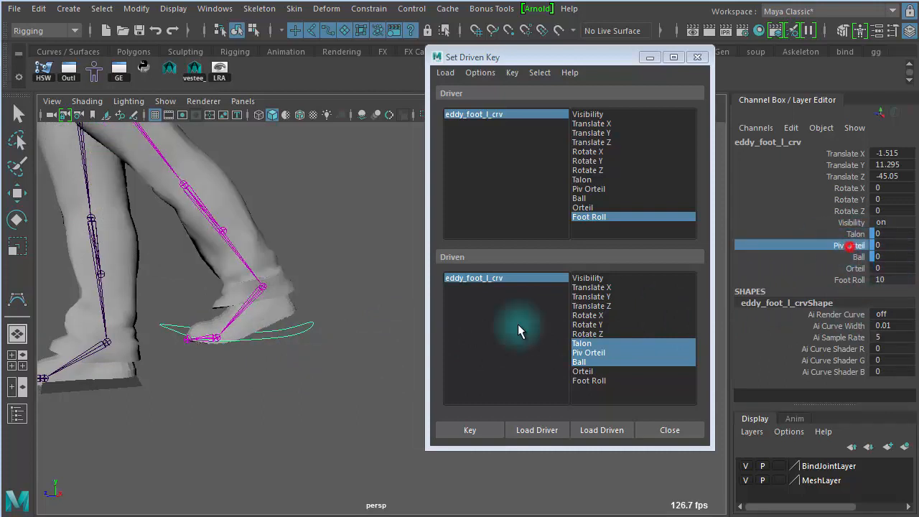
middle_drag(174, 389, 492, 431)
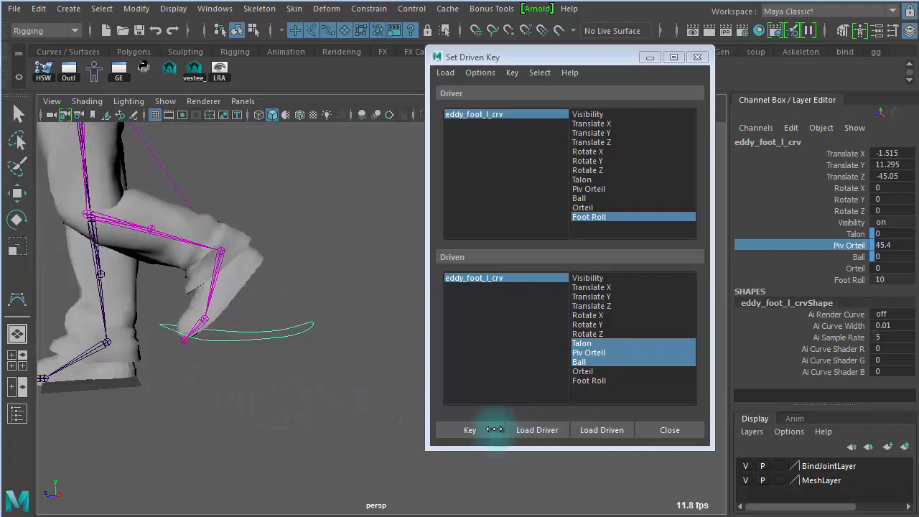
Adjust Ball to about 2.8 and key Talon, Piv Orteil and Ball against Foot Roll at 10
click(859, 257)
middle_drag(364, 413, 381, 414)
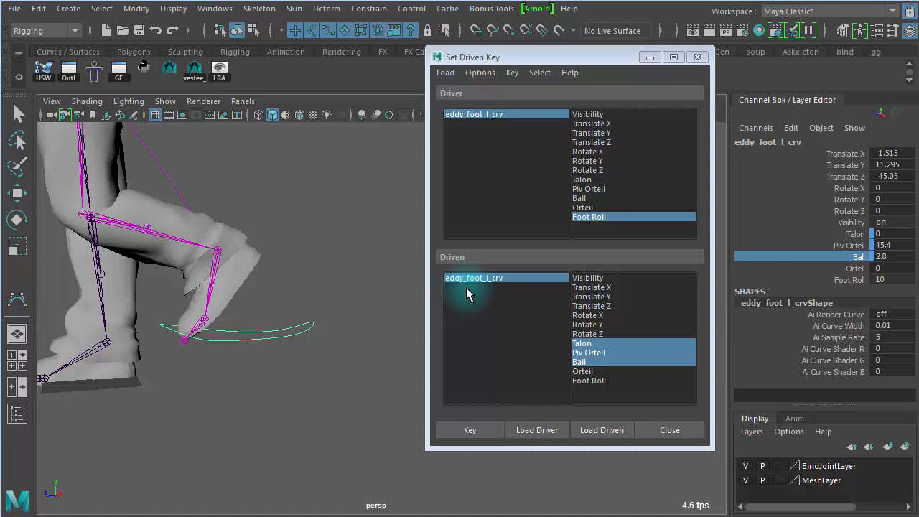
click(472, 434)
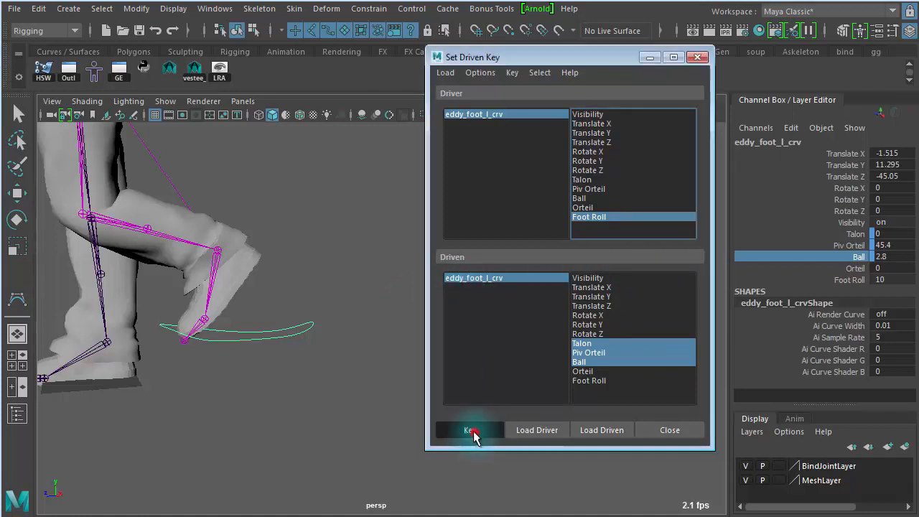